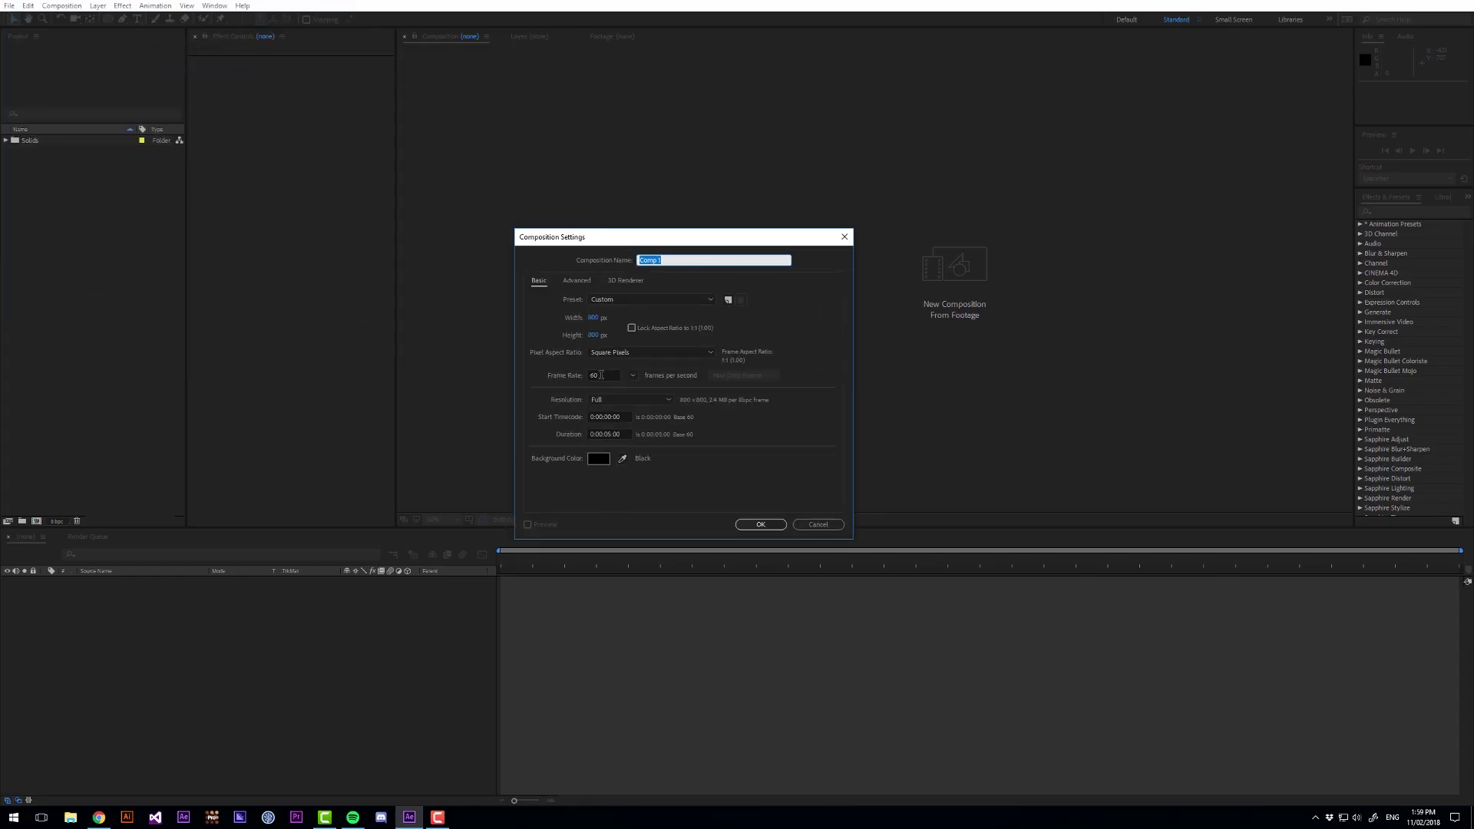
Step: Create Comp 1 at 800 x 800, 60 fps, 5 seconds long
{"action": "key", "text": "Return"}
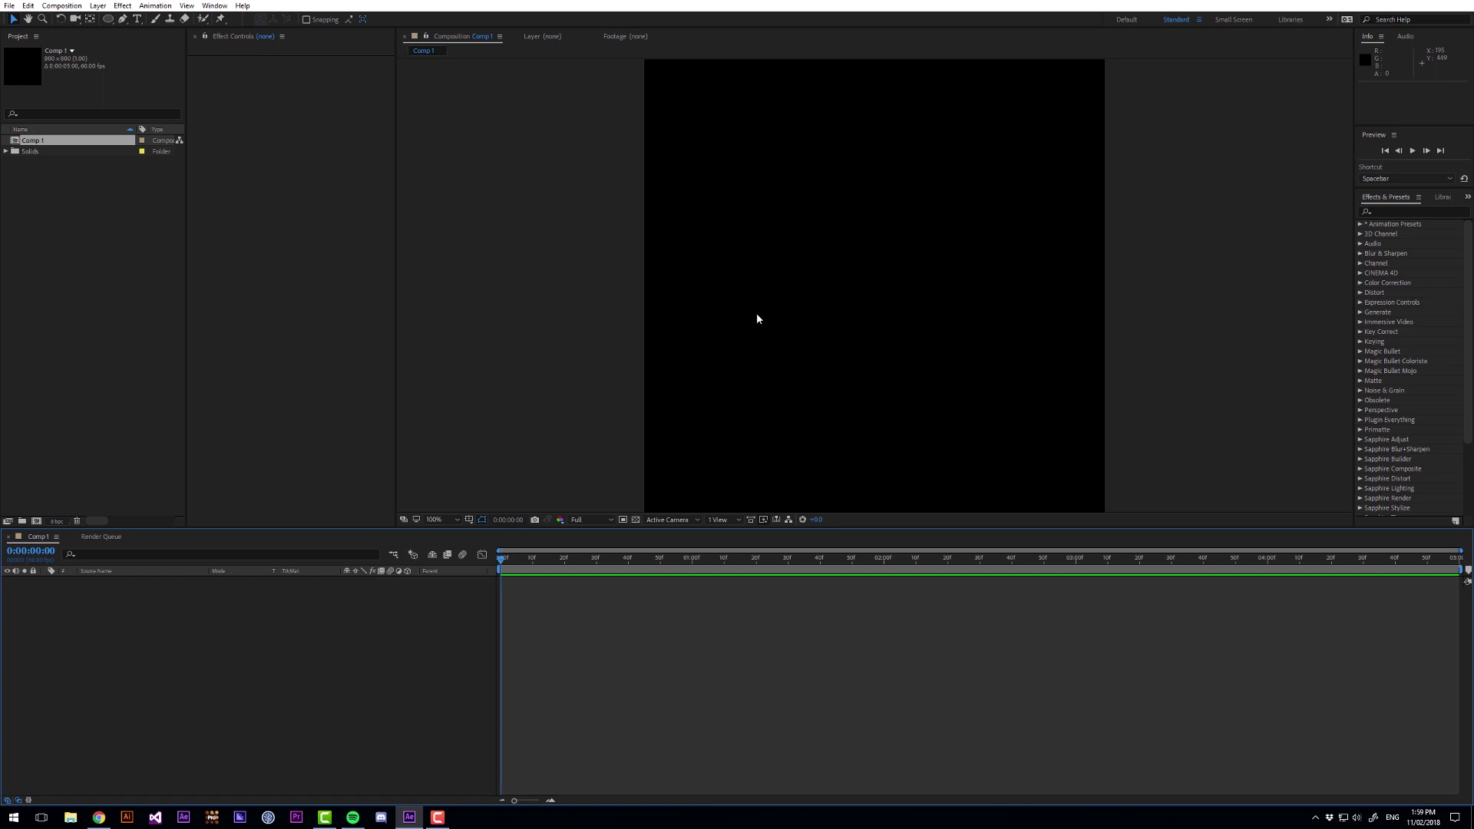
Step: Create a red solid and fit a circular Ellipse mask to it
{"action": "key", "text": "ctrl+y"}
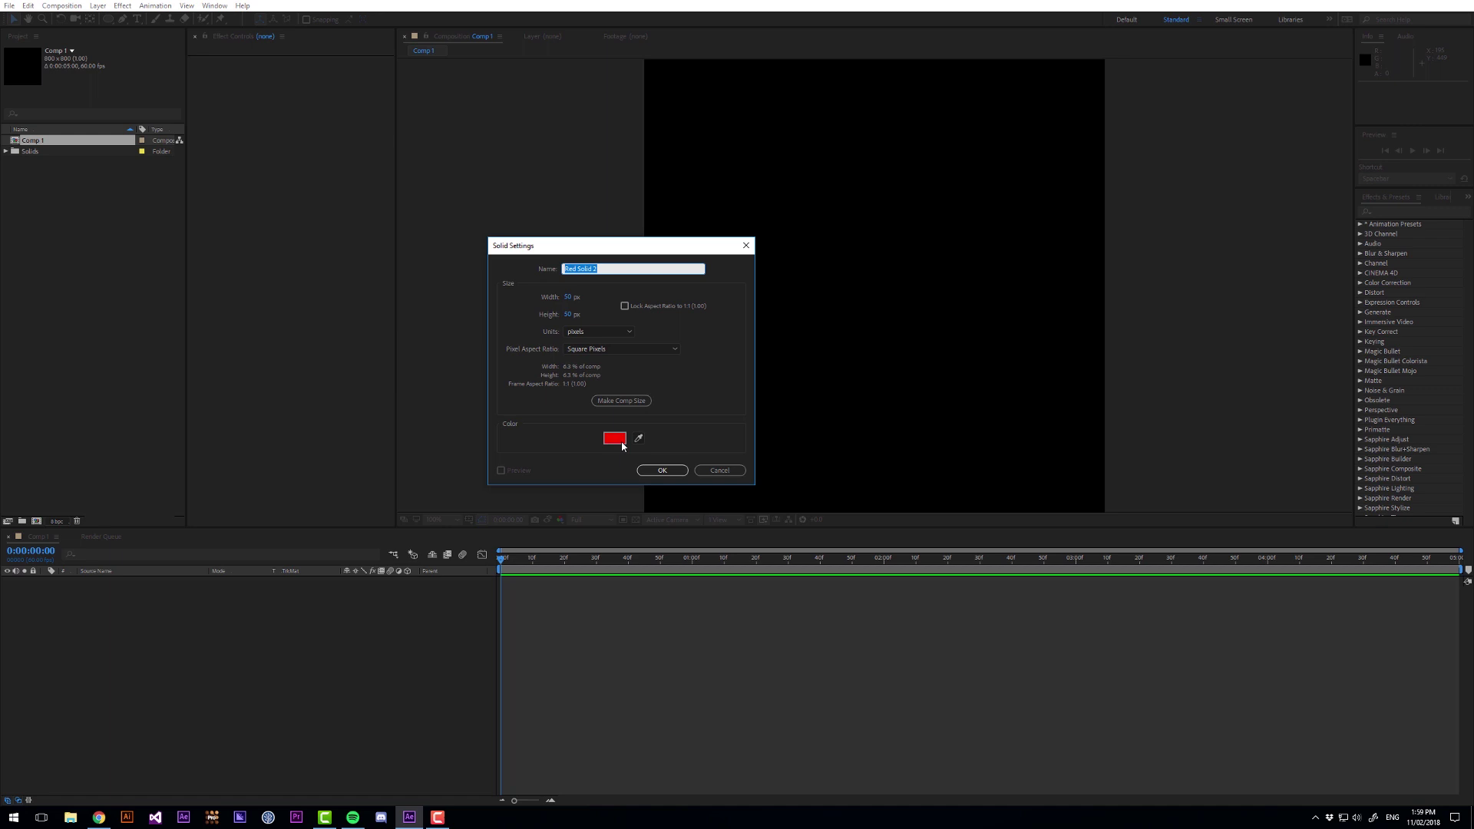
{"action": "key", "text": "Return"}
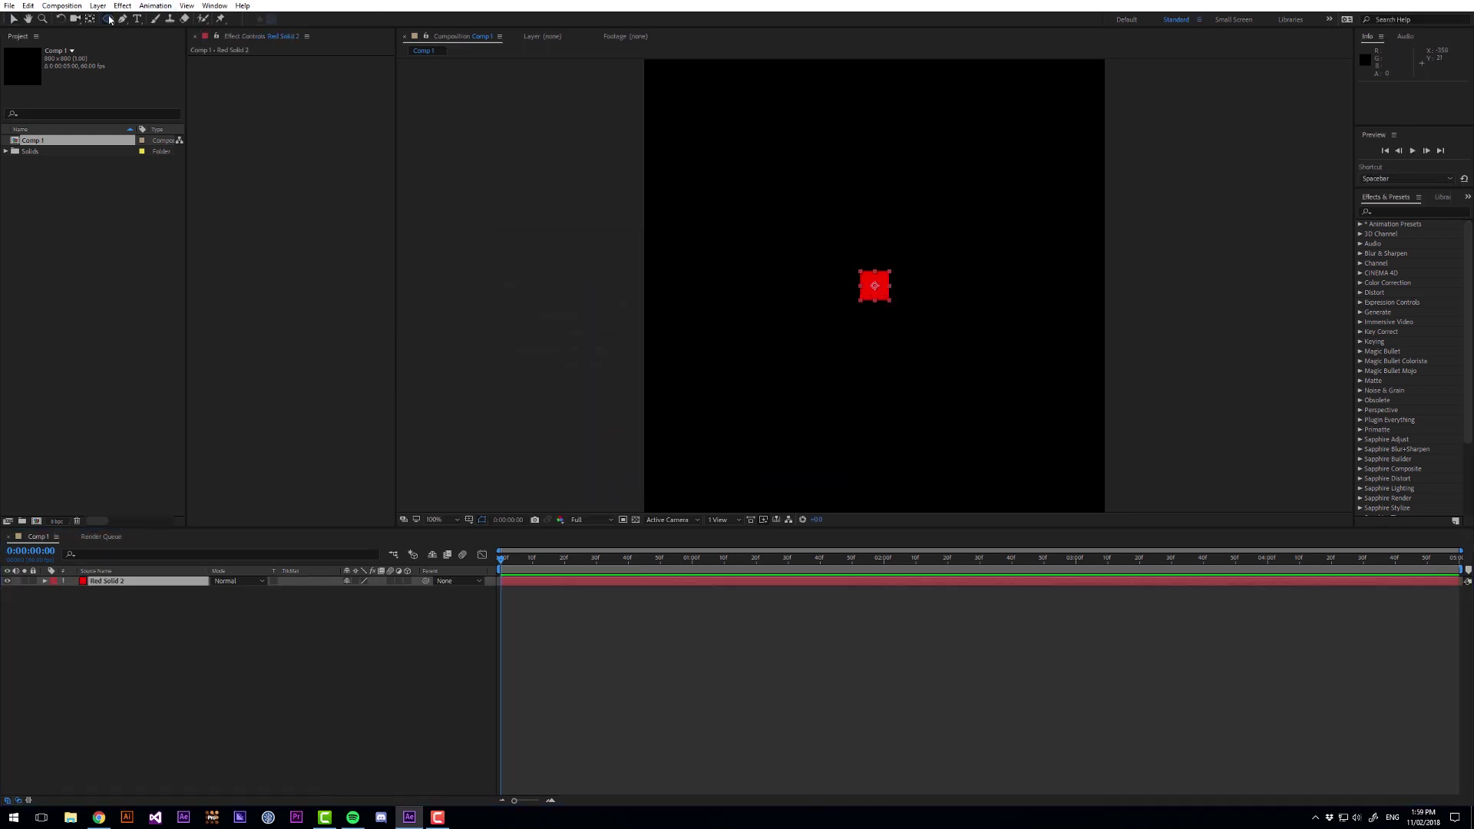
{"action": "double_click", "coordinate": [108, 18]}
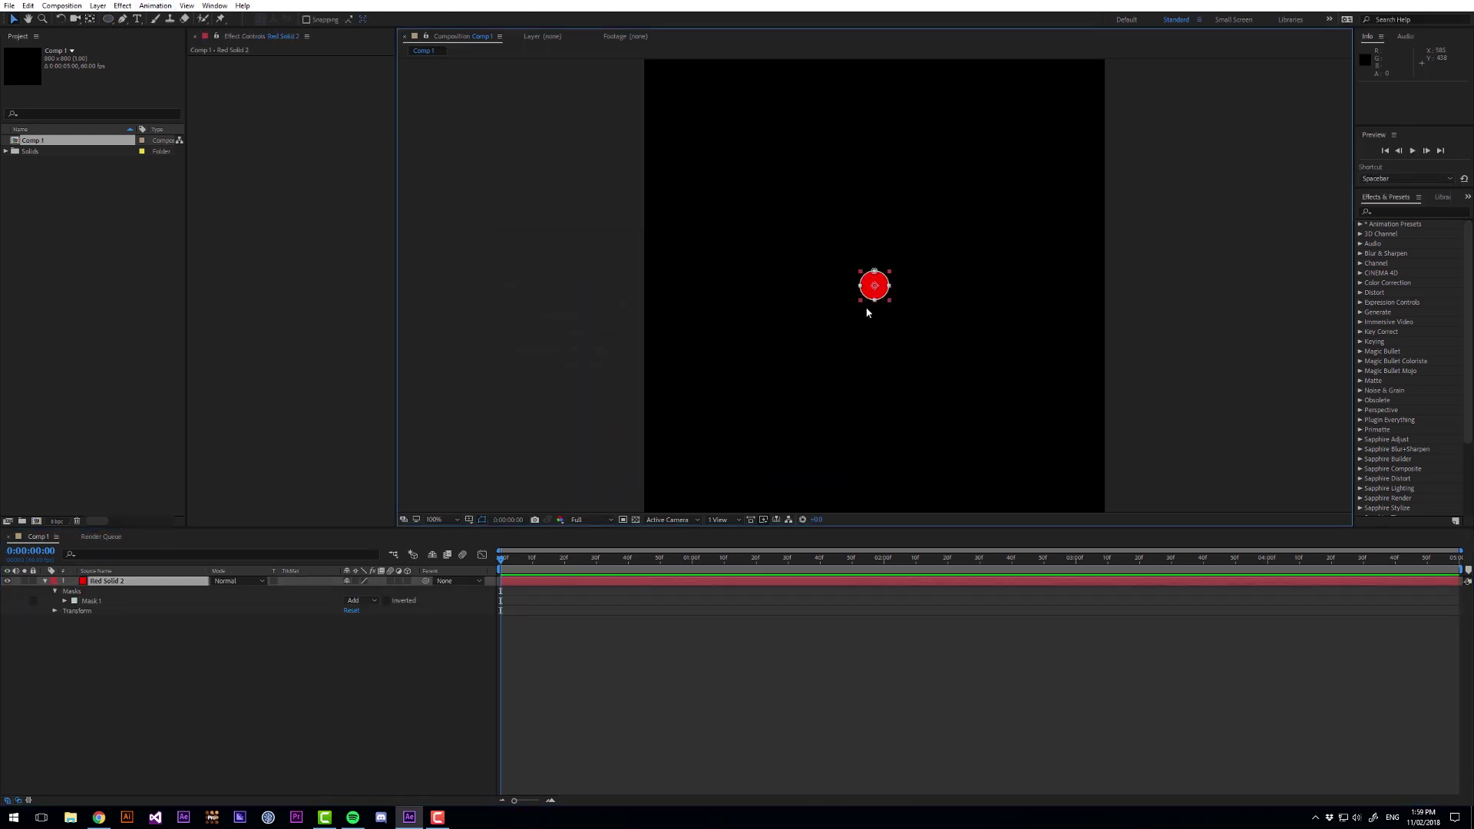
Step: Add Null 2, make both layers 3D, move the circle left and parent it to Null 2
{"action": "key", "text": "ctrl+alt+shift+y"}
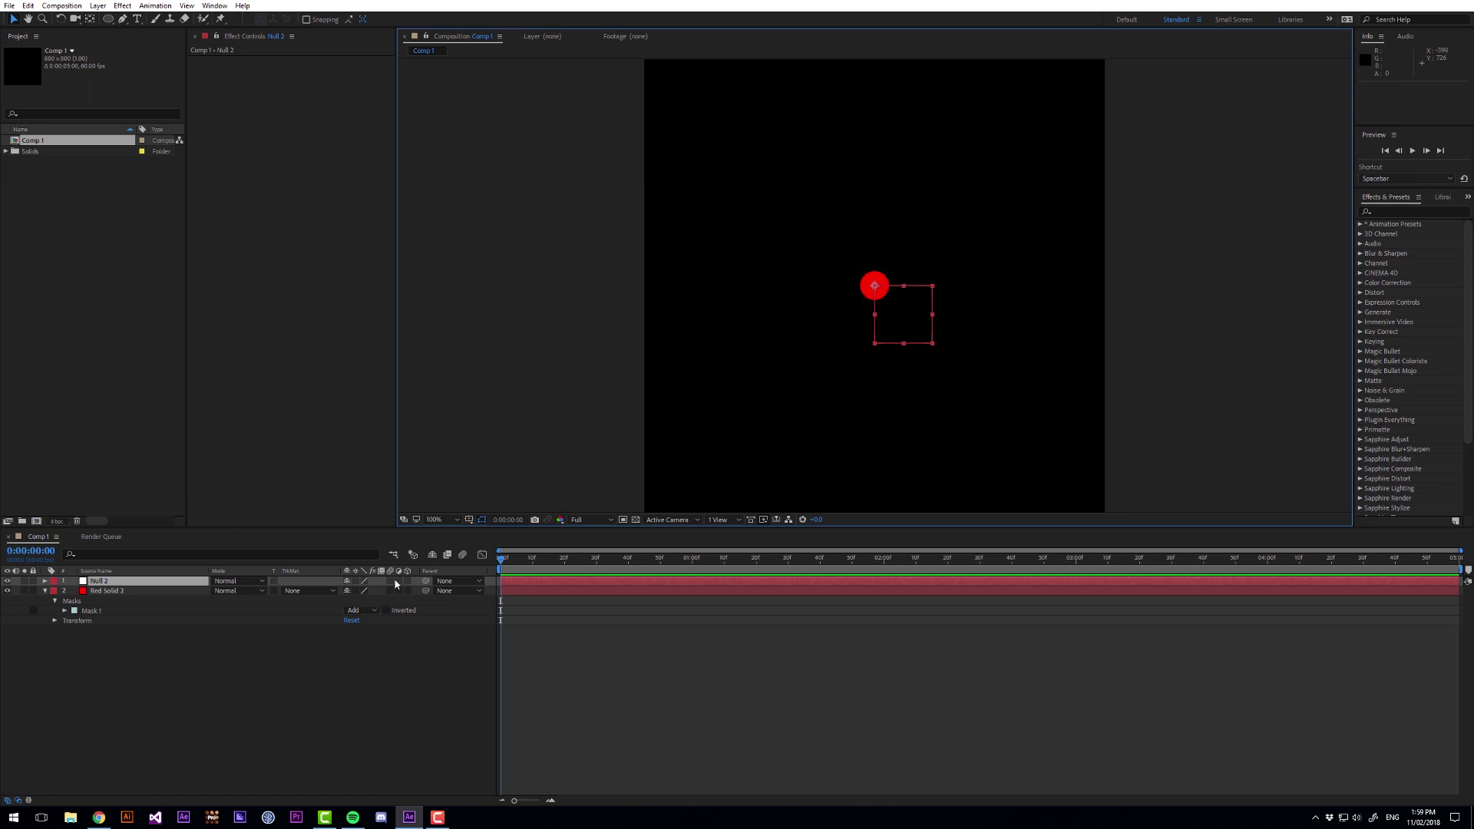
{"action": "left_click_drag", "start_coordinate": [407, 581], "coordinate": [407, 590]}
{"action": "left_click", "coordinate": [161, 591]}
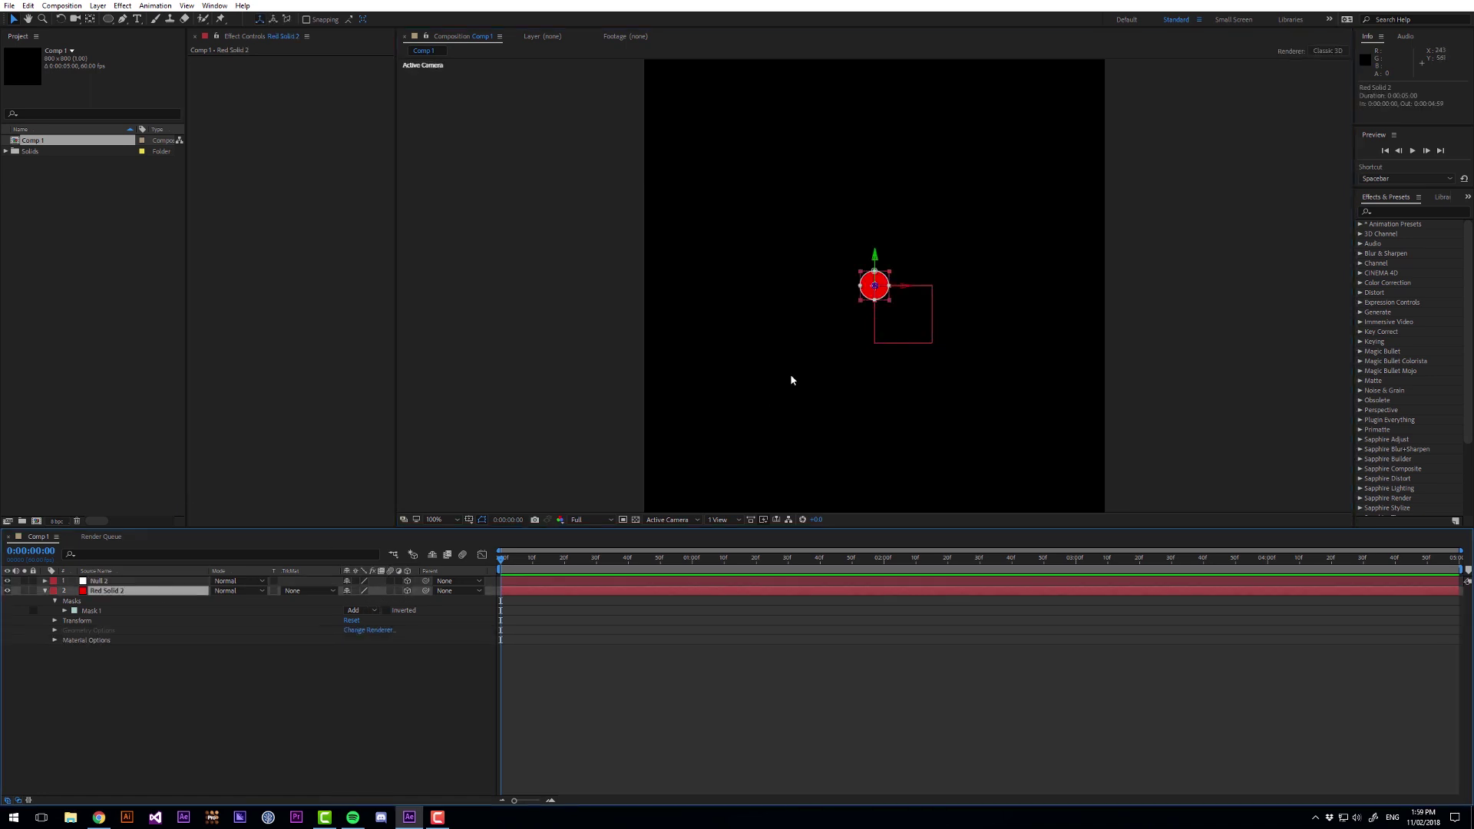
{"action": "left_click_drag", "start_coordinate": [870, 294], "coordinate": [676, 294]}
{"action": "left_click_drag", "start_coordinate": [426, 590], "coordinate": [199, 585]}
Step: Keyframe Null 2's Z Rotation from 0° at 0s to 1x+0° at 2s, then preview
{"action": "key", "text": "r"}
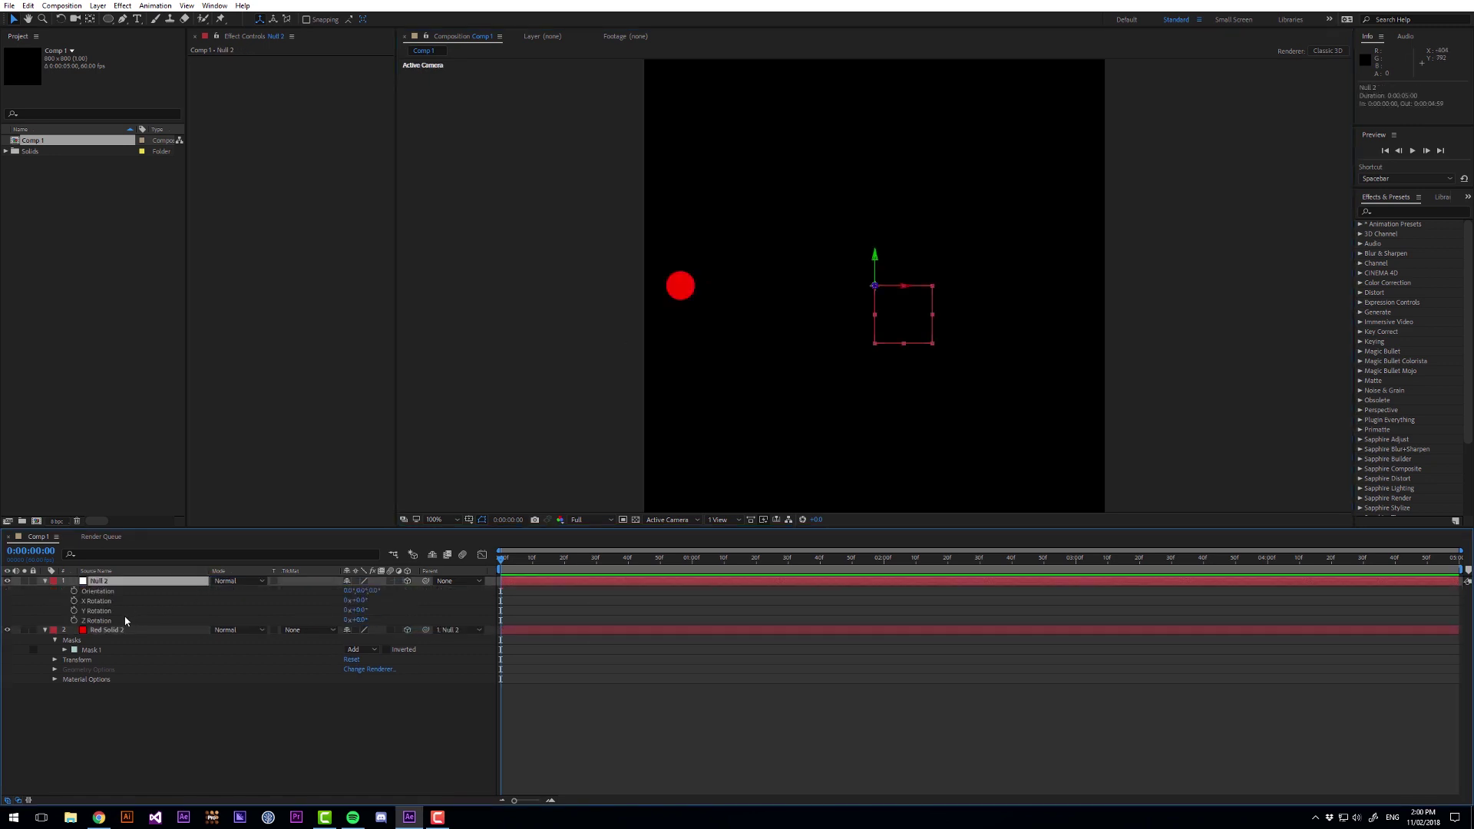
{"action": "left_click", "coordinate": [75, 621]}
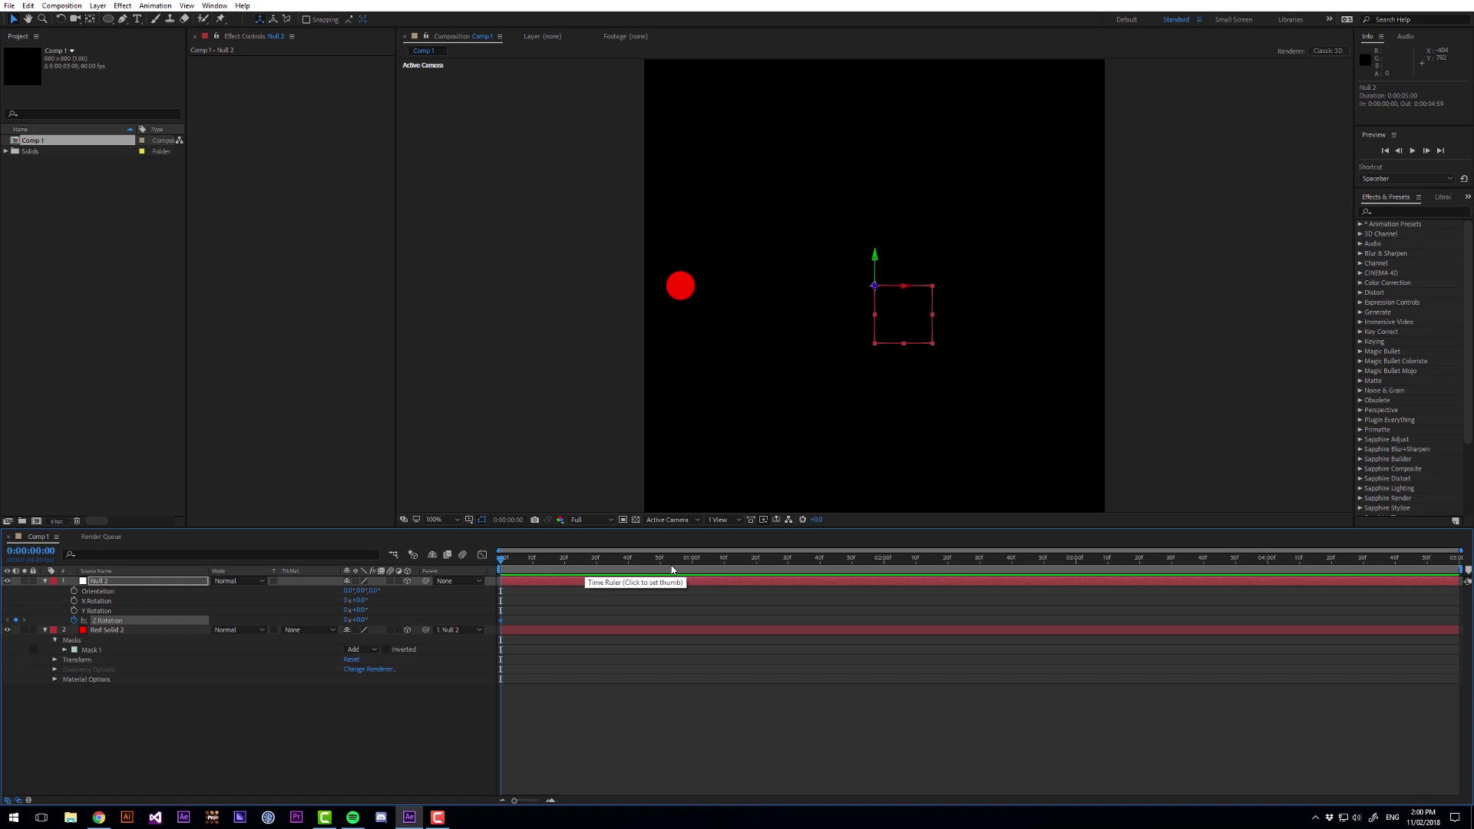
{"action": "left_click_drag", "start_coordinate": [871, 564], "coordinate": [884, 565]}
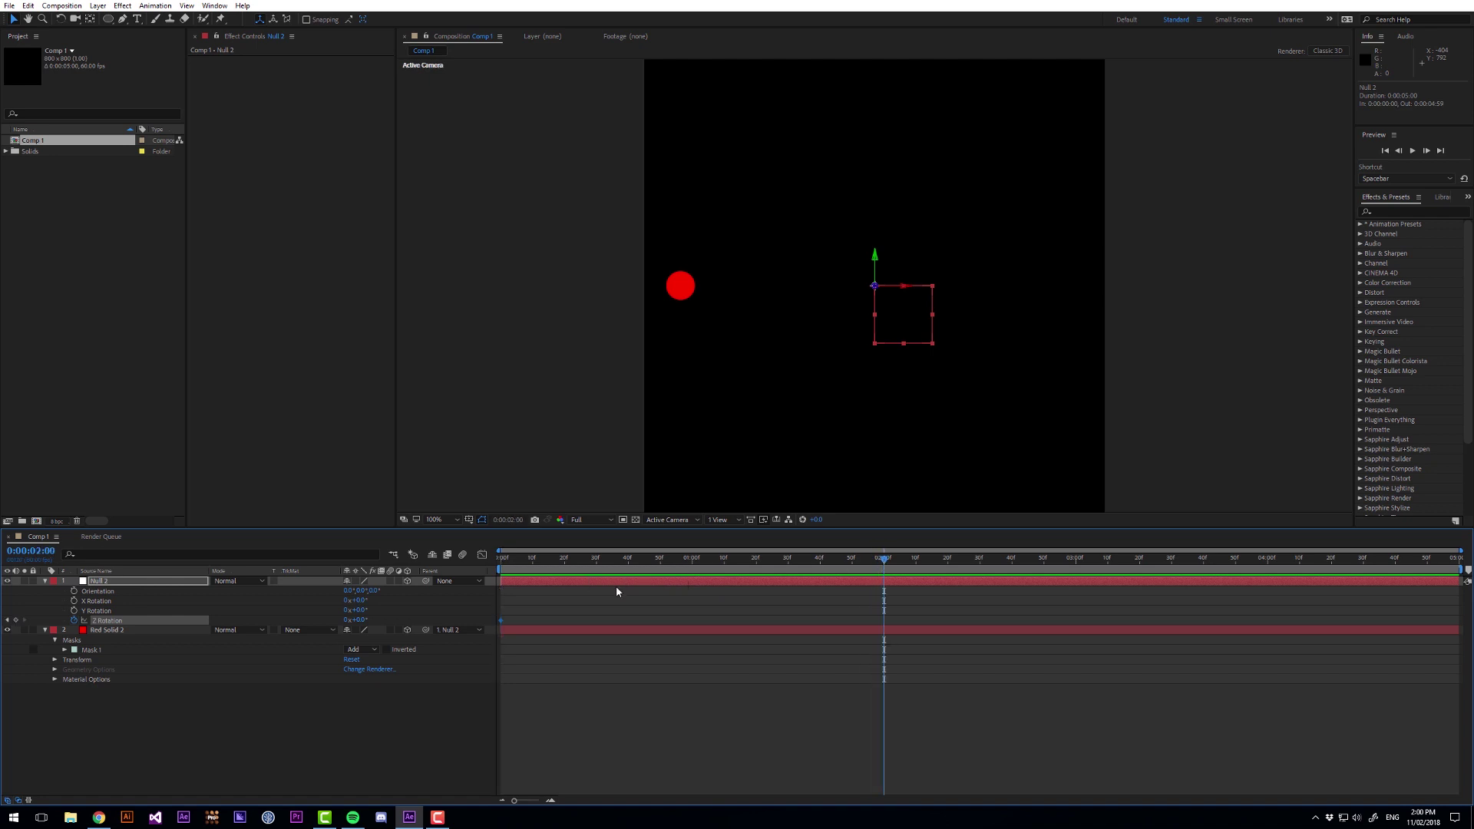
{"action": "type", "text": "1"}
{"action": "key", "text": "Return"}
{"action": "key", "text": "space"}
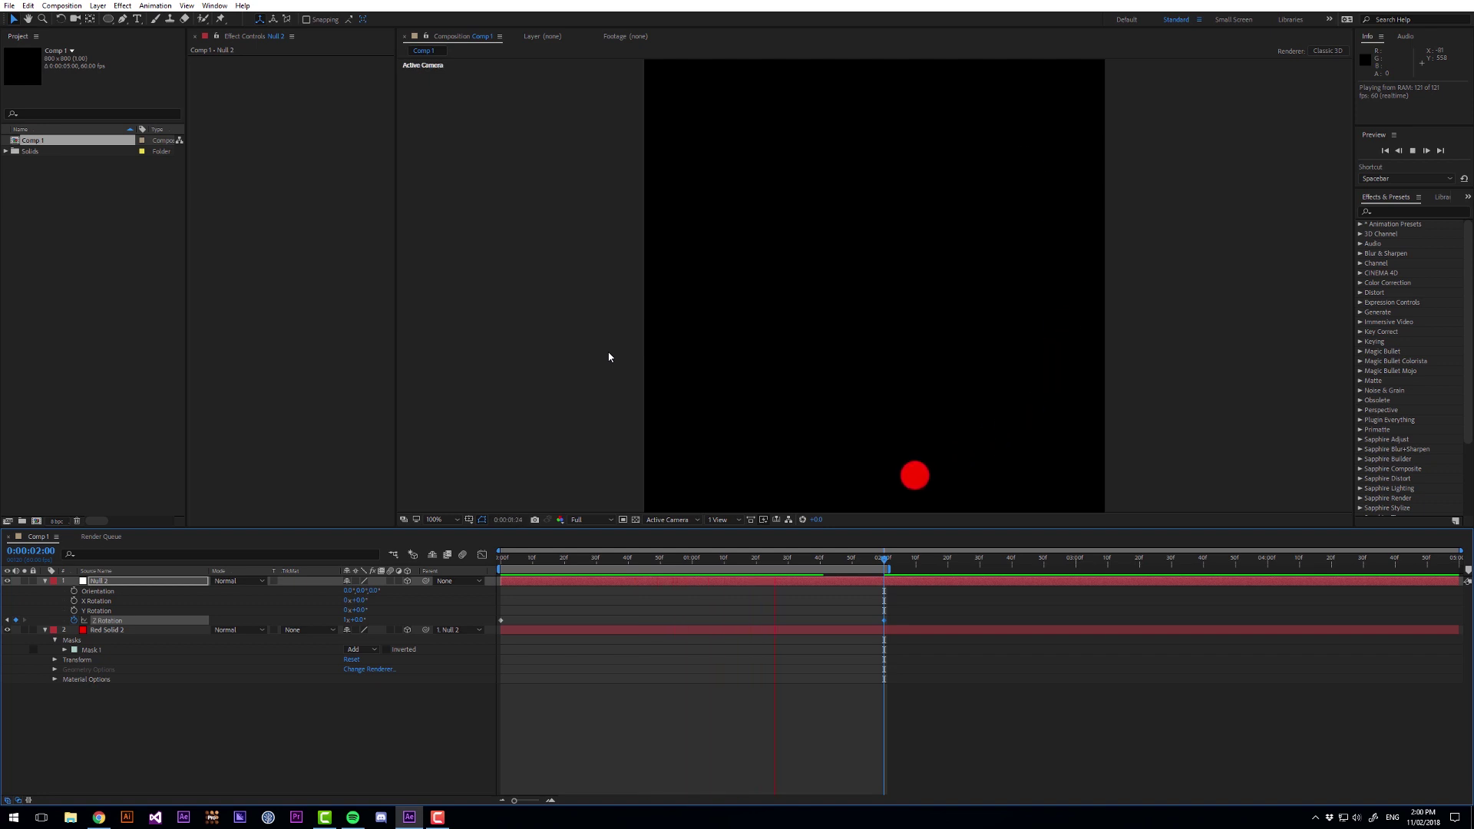
{"action": "key", "text": "space"}
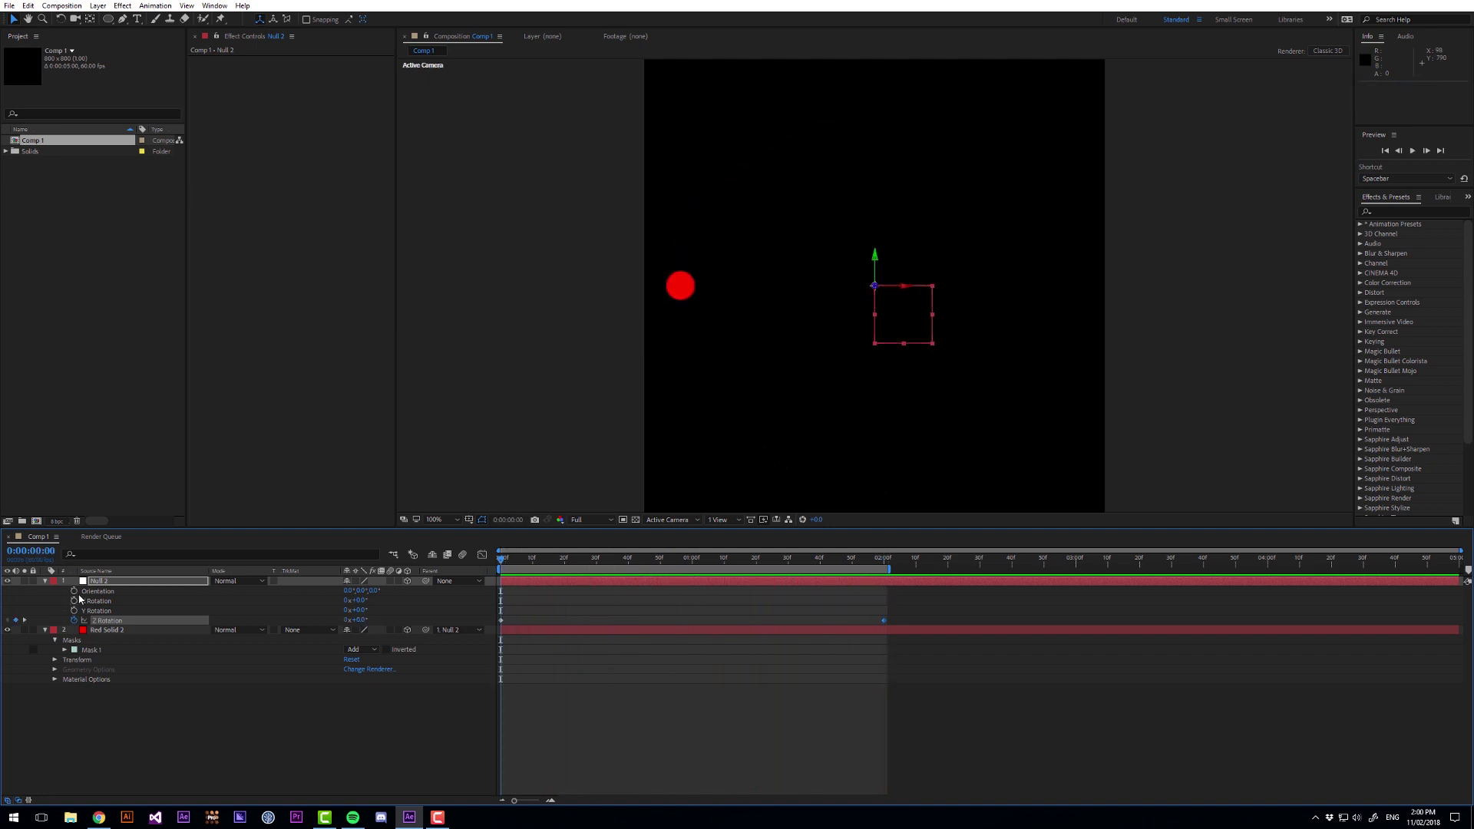
Step: Set Null 2's Y Orientation to 120° and preview the orbiting circle
{"action": "left_click", "coordinate": [103, 584]}
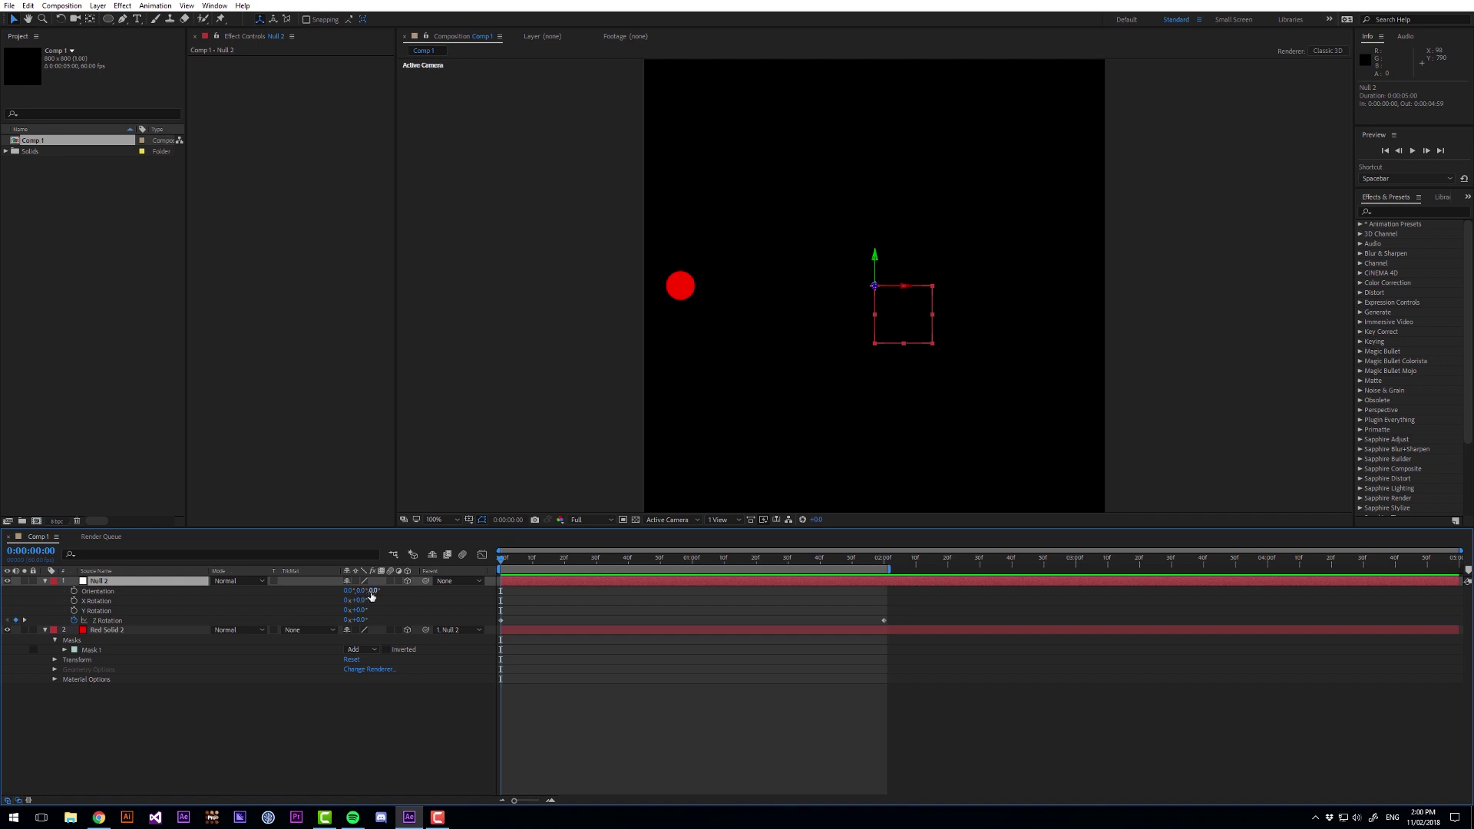
{"action": "mouse_move", "coordinate": [372, 596]}
{"action": "left_mouse_down"}
{"action": "mouse_move", "coordinate": [398, 599]}
{"action": "mouse_move", "coordinate": [383, 591]}
{"action": "left_mouse_up"}
{"action": "key", "text": "ctrl+z"}
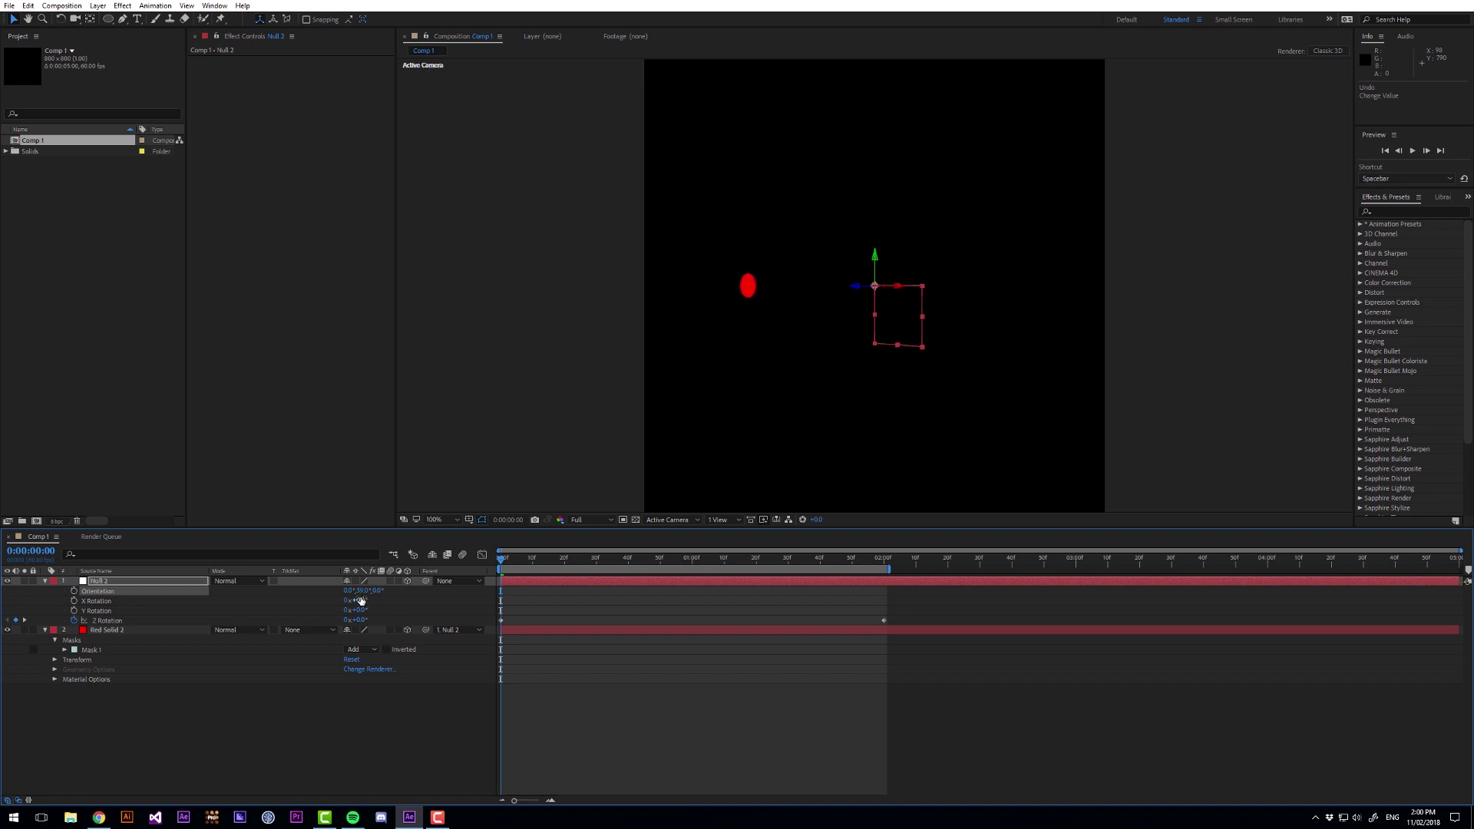
{"action": "left_click", "coordinate": [361, 591]}
{"action": "key", "text": "Return"}
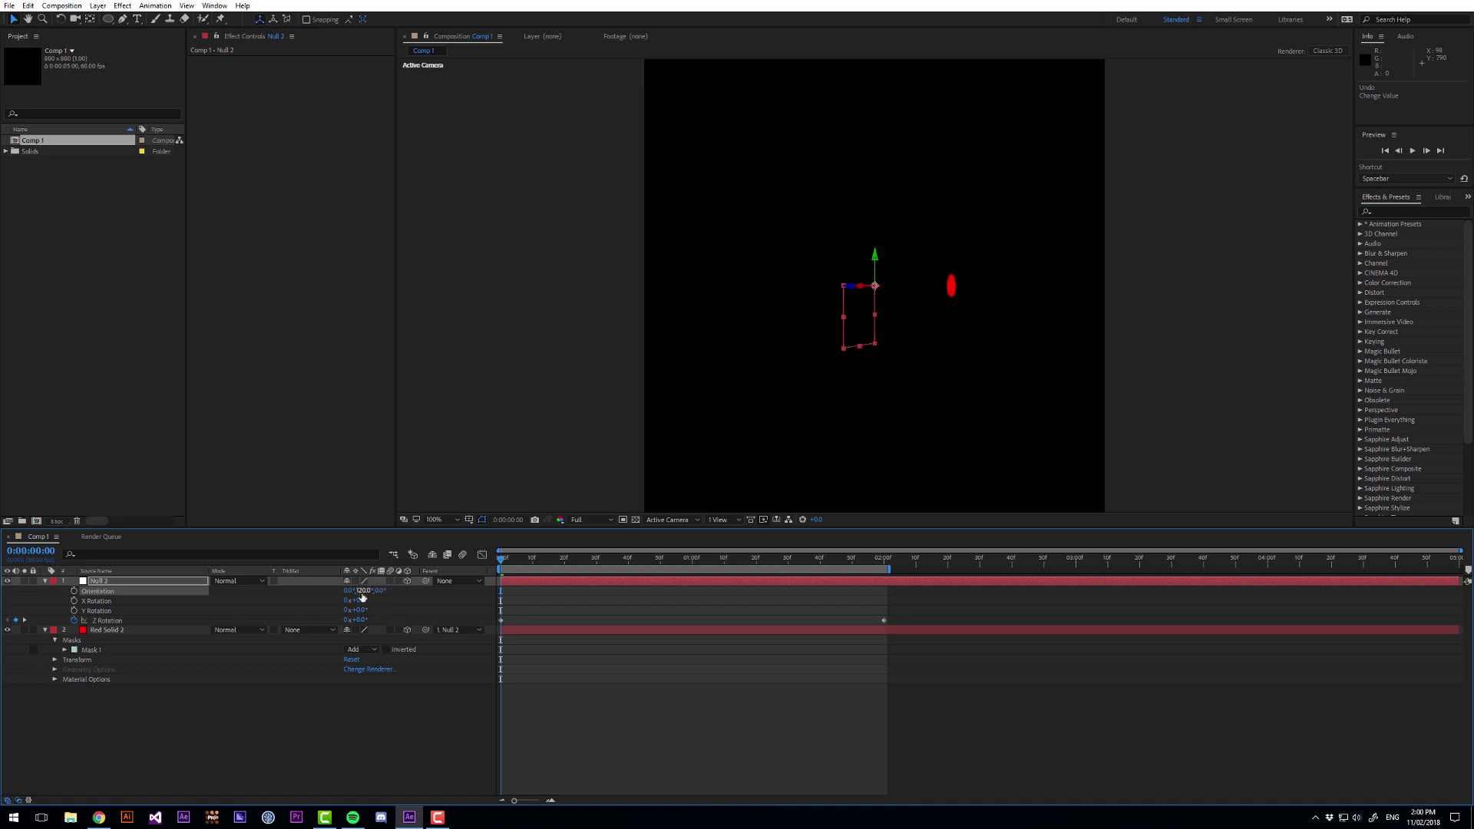
{"action": "key", "text": "space"}
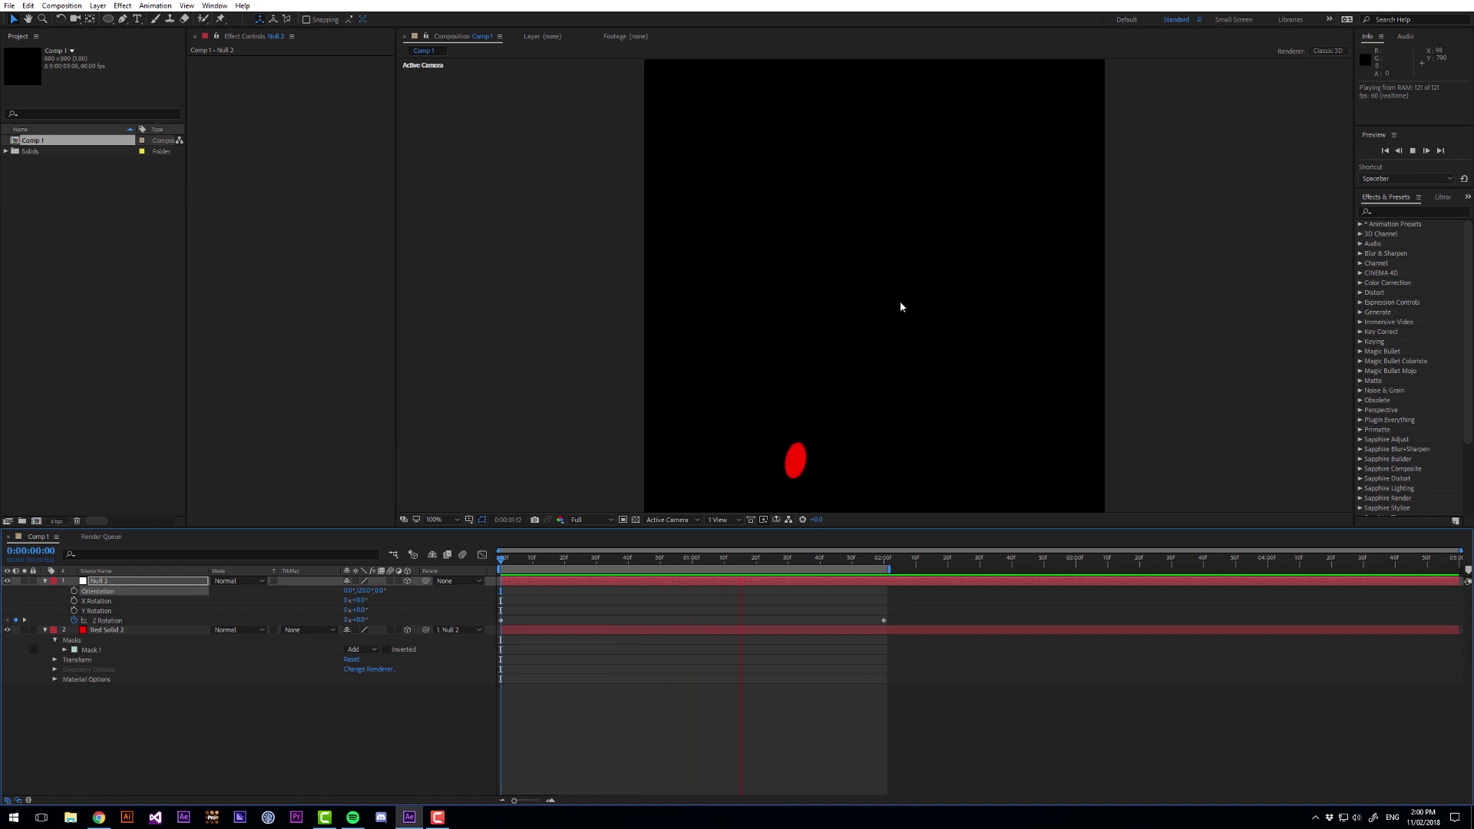
{"action": "left_click", "coordinate": [897, 300]}
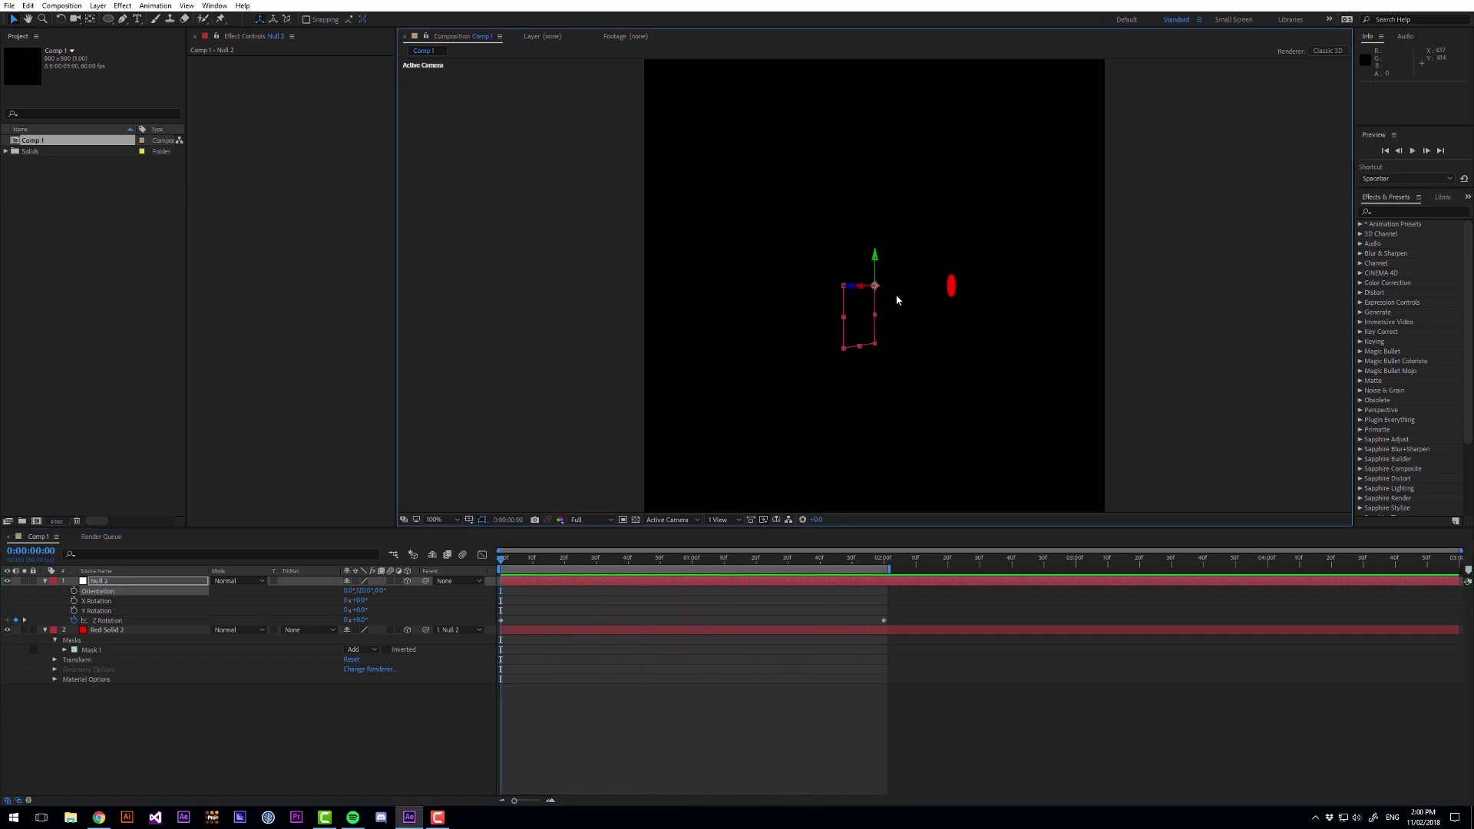
Step: Set Red Solid 2's Auto-Orient to Orient Towards Camera
{"action": "right_click", "coordinate": [145, 585]}
{"action": "key", "text": "Escape"}
{"action": "right_click", "coordinate": [140, 629]}
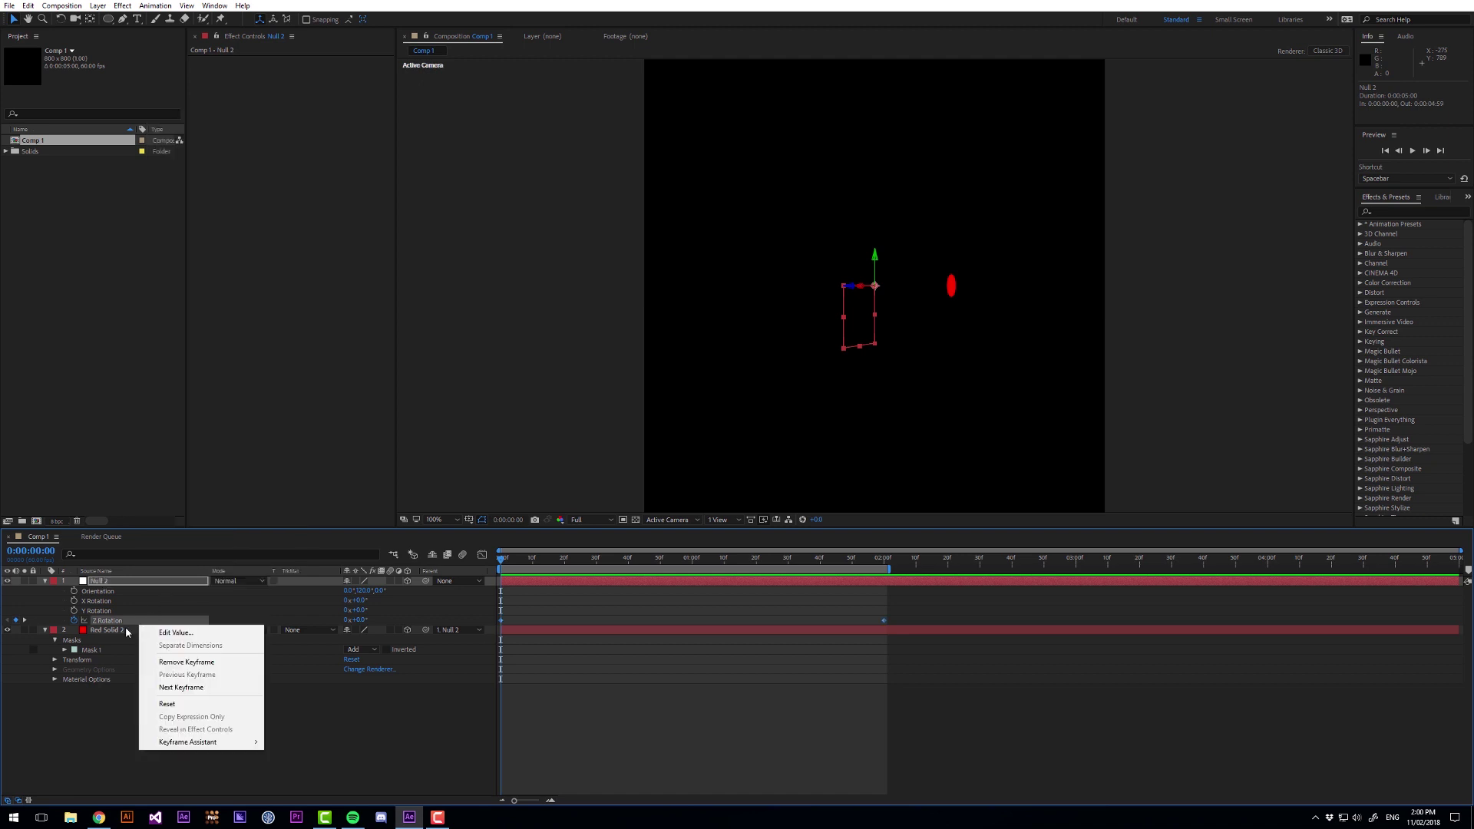
{"action": "right_click", "coordinate": [141, 630]}
{"action": "mouse_move", "coordinate": [275, 208]}
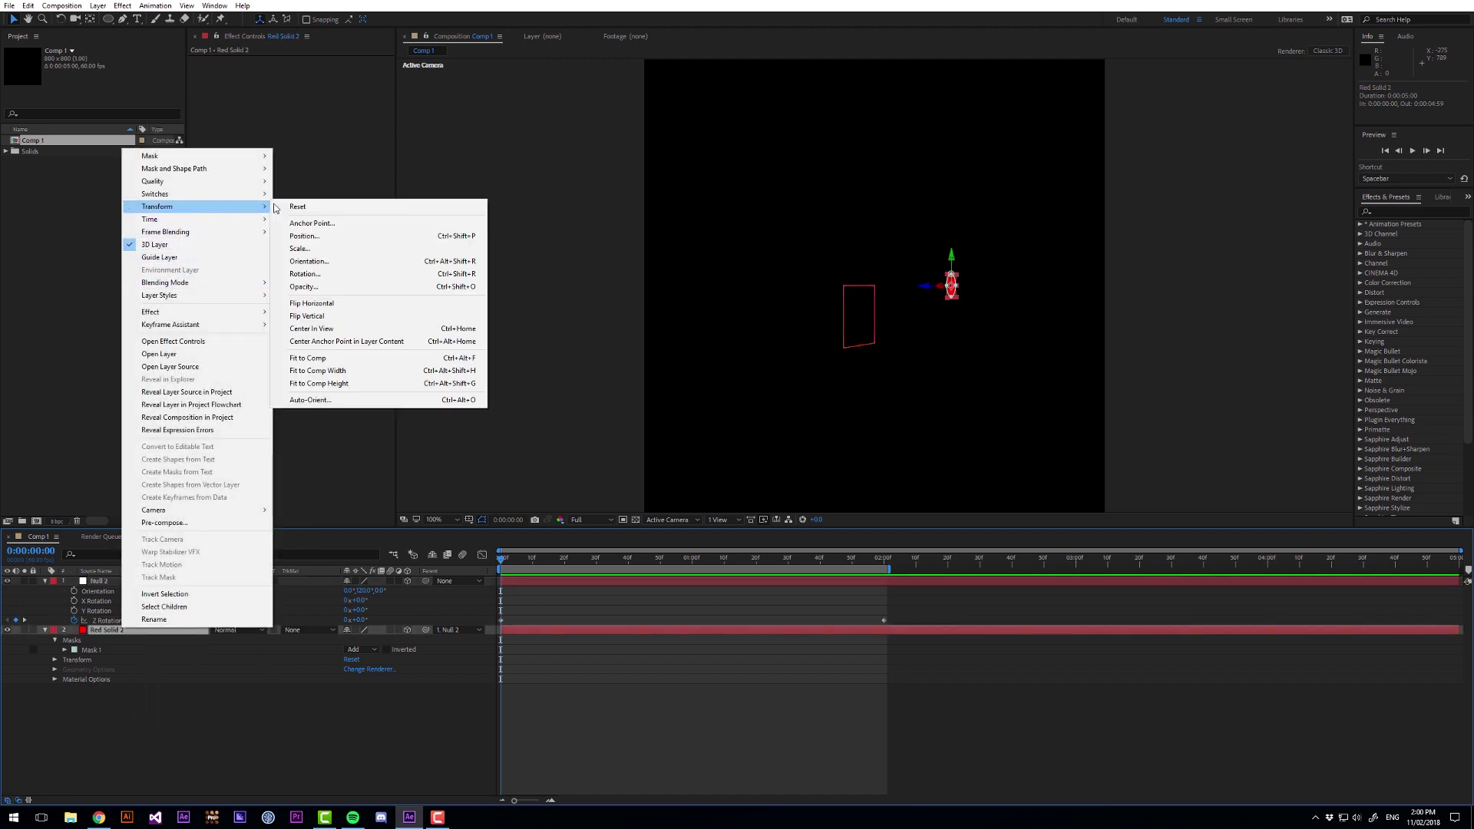
{"action": "left_click", "coordinate": [382, 401]}
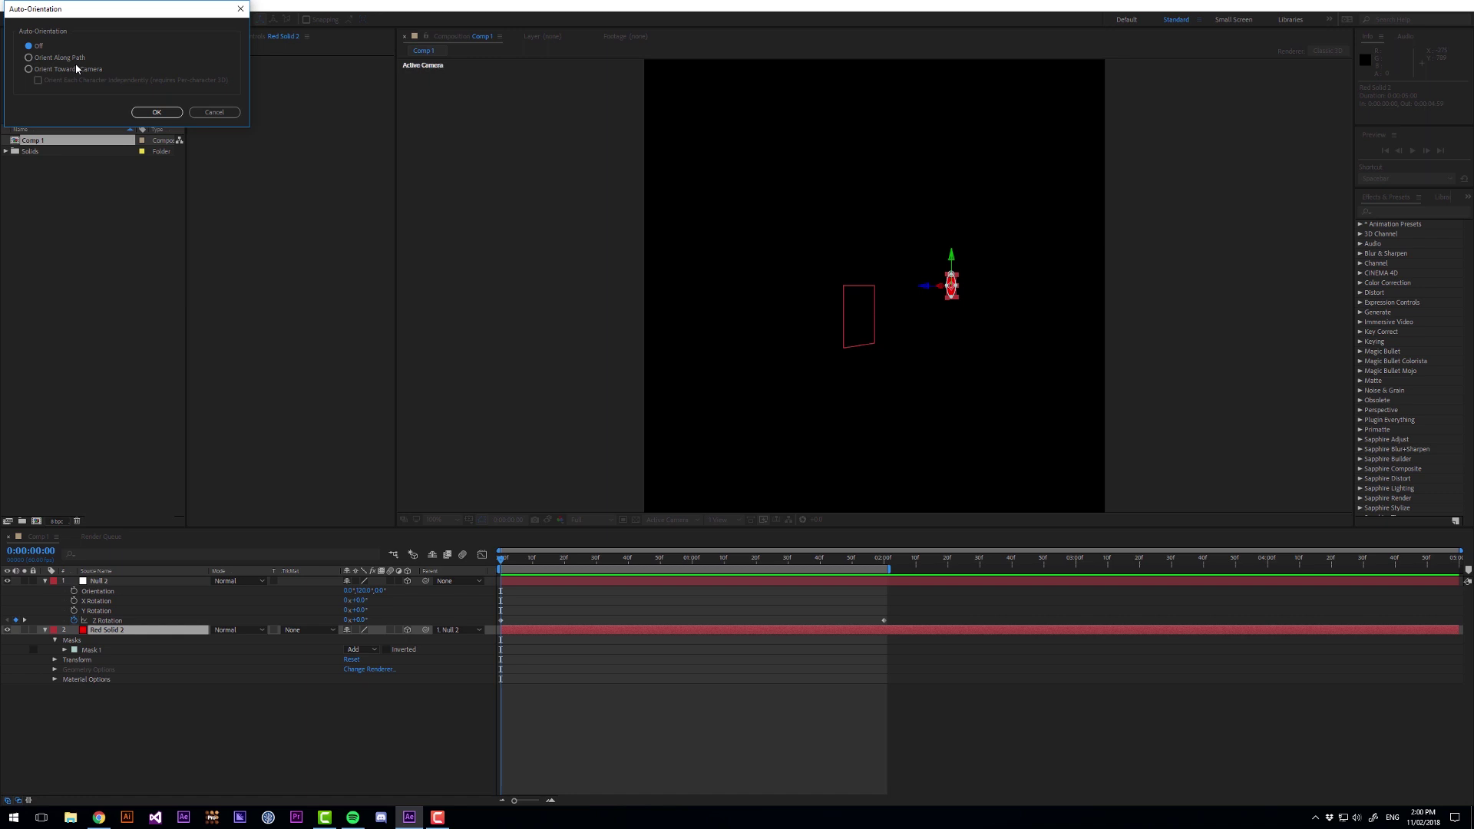
{"action": "left_click", "coordinate": [151, 113]}
{"action": "left_click", "coordinate": [351, 690]}
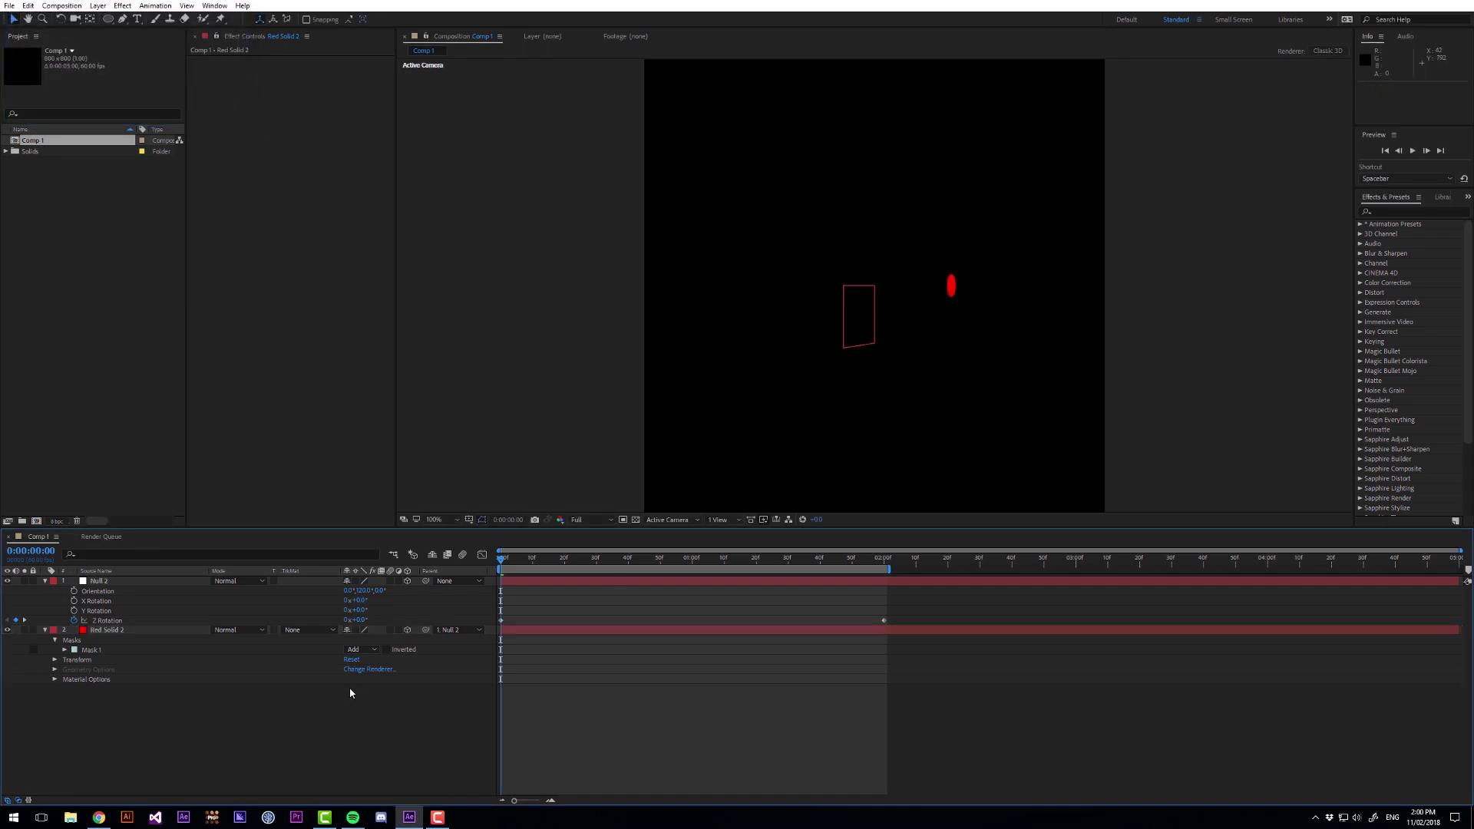
Step: Add Camera 1 with the 50mm preset and preview through it
{"action": "key", "text": "ctrl+alt+shift+c"}
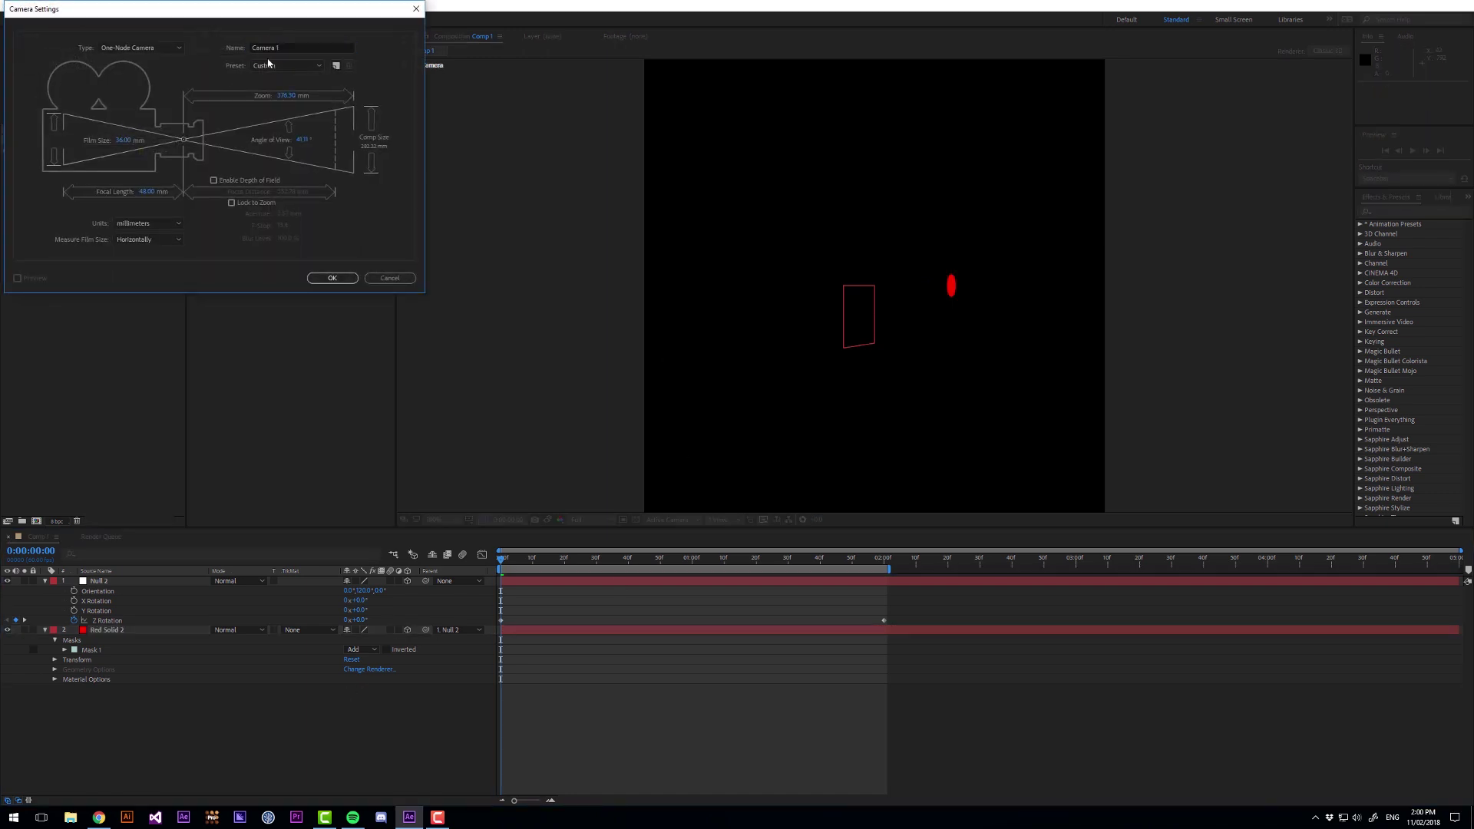
{"action": "left_click", "coordinate": [285, 65]}
{"action": "left_click", "coordinate": [278, 159]}
{"action": "left_click", "coordinate": [333, 277]}
{"action": "left_click", "coordinate": [553, 241]}
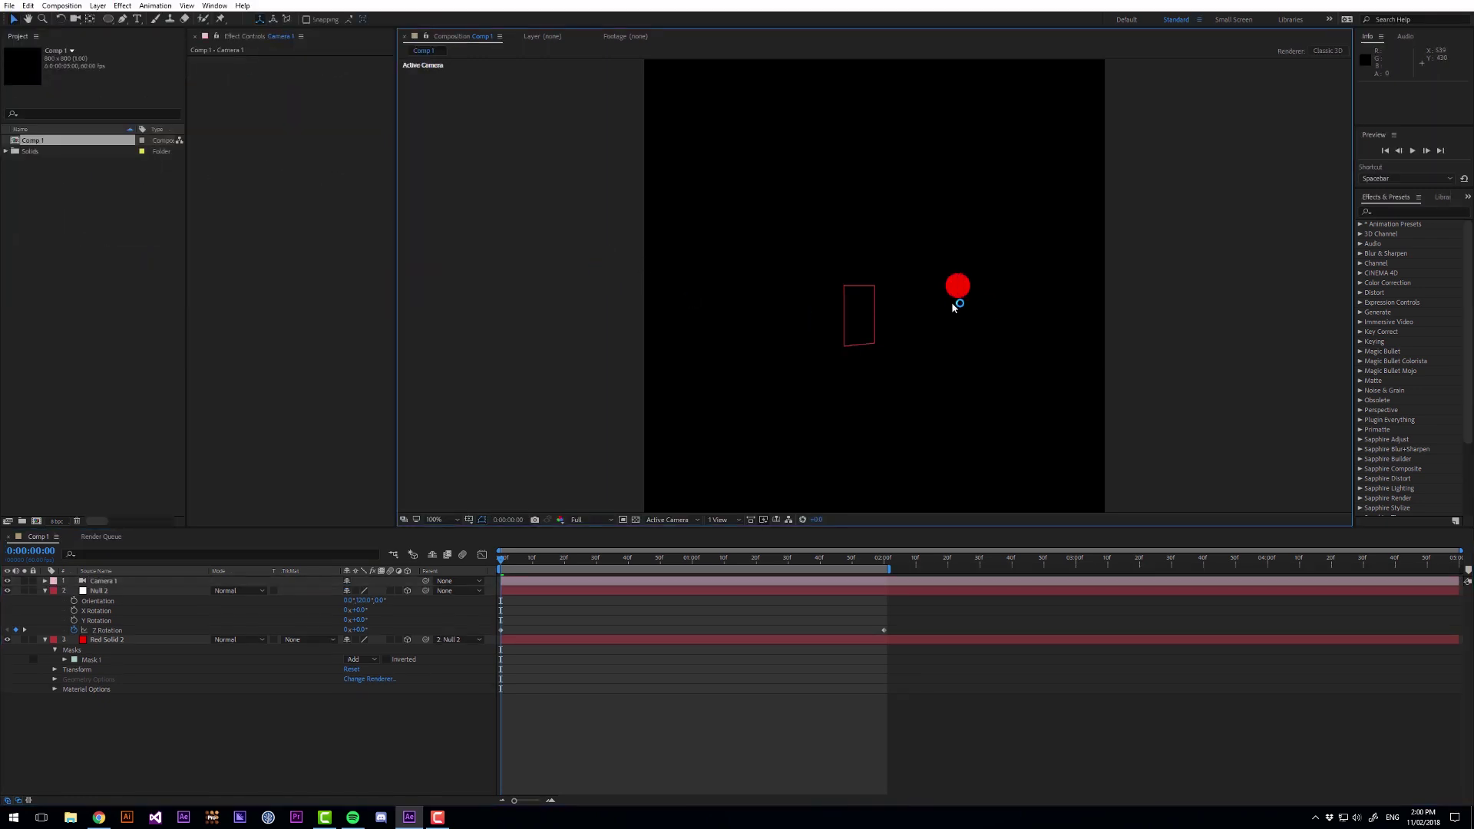
{"action": "key", "text": "space"}
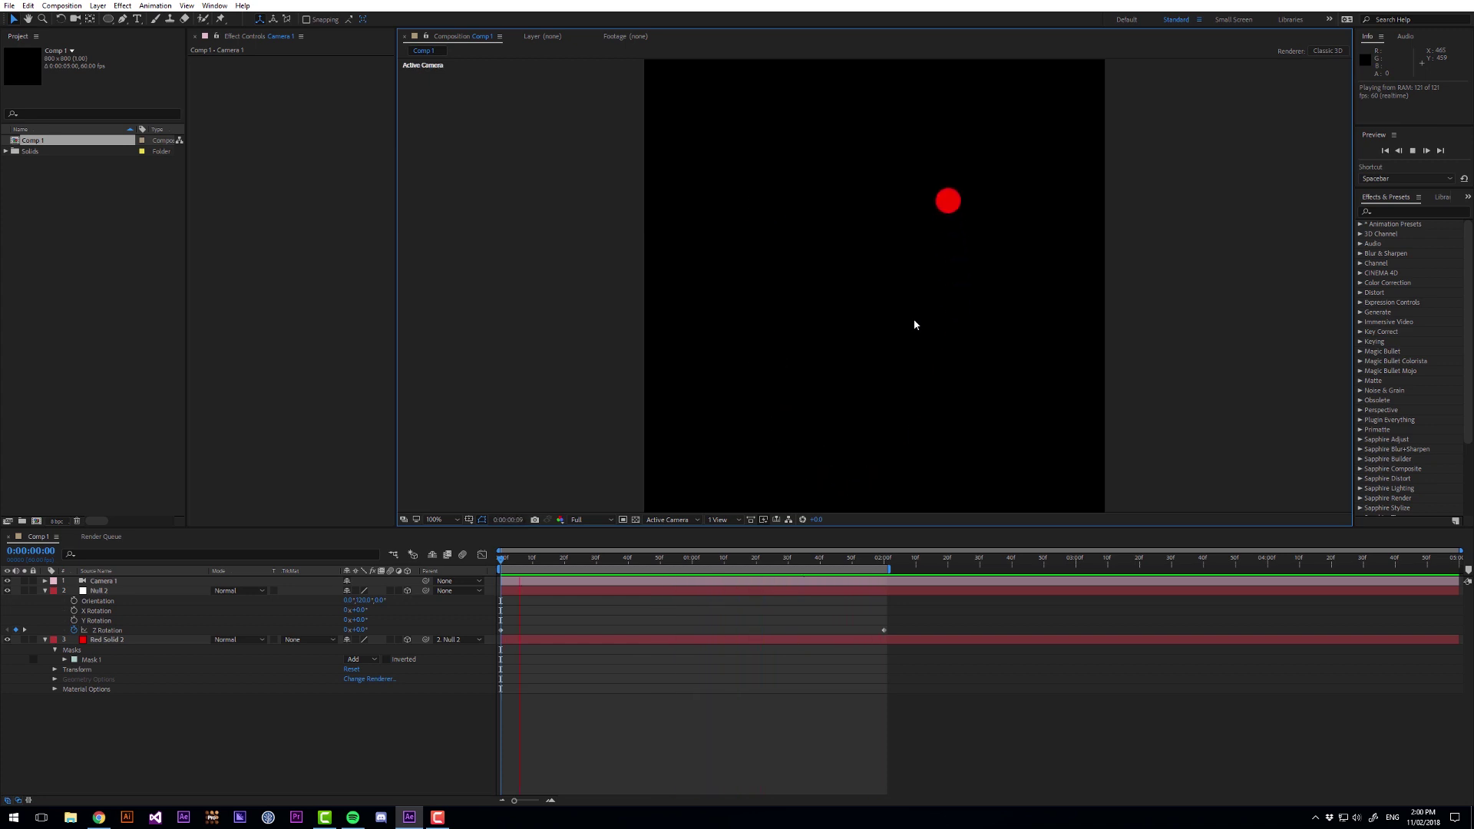
Step: Loop Null 2's Z Rotation with a loopOut("continue") expression and check it past two seconds
{"action": "key", "text": "space"}
{"action": "left_click", "coordinate": [102, 591]}
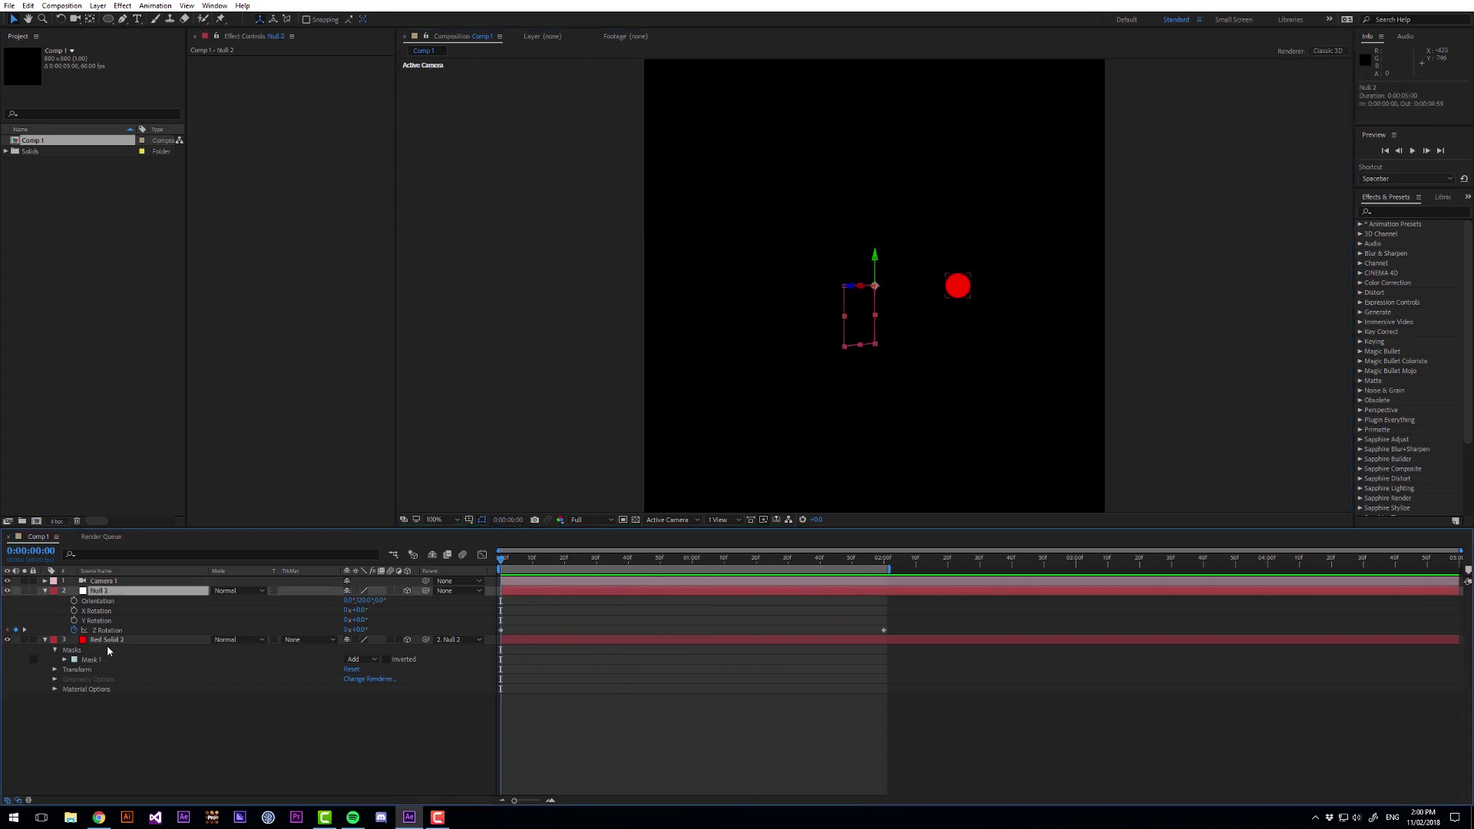
{"action": "left_click", "coordinate": [120, 645], "text": "ctrl"}
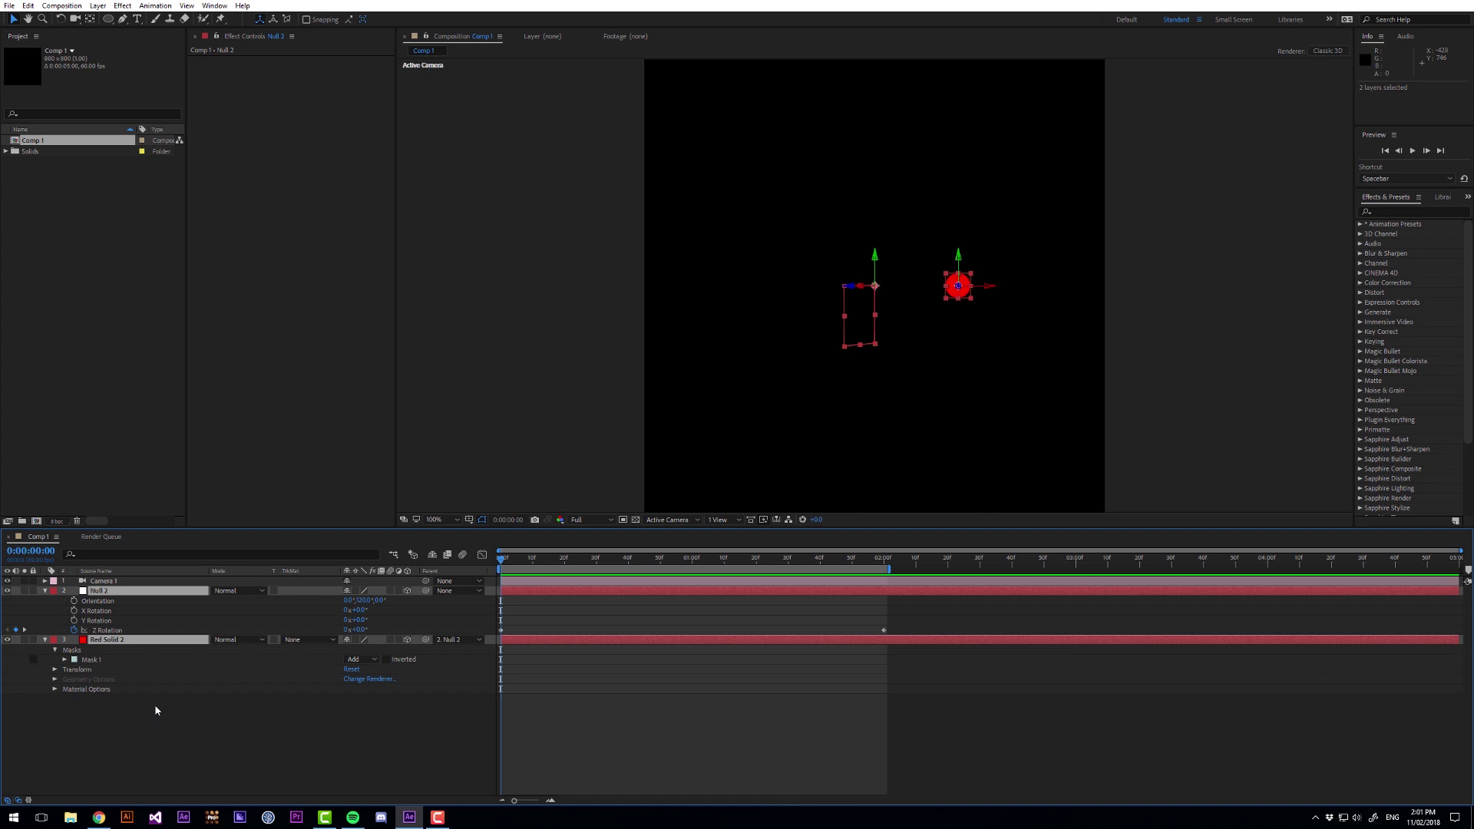
{"action": "left_click", "coordinate": [125, 730]}
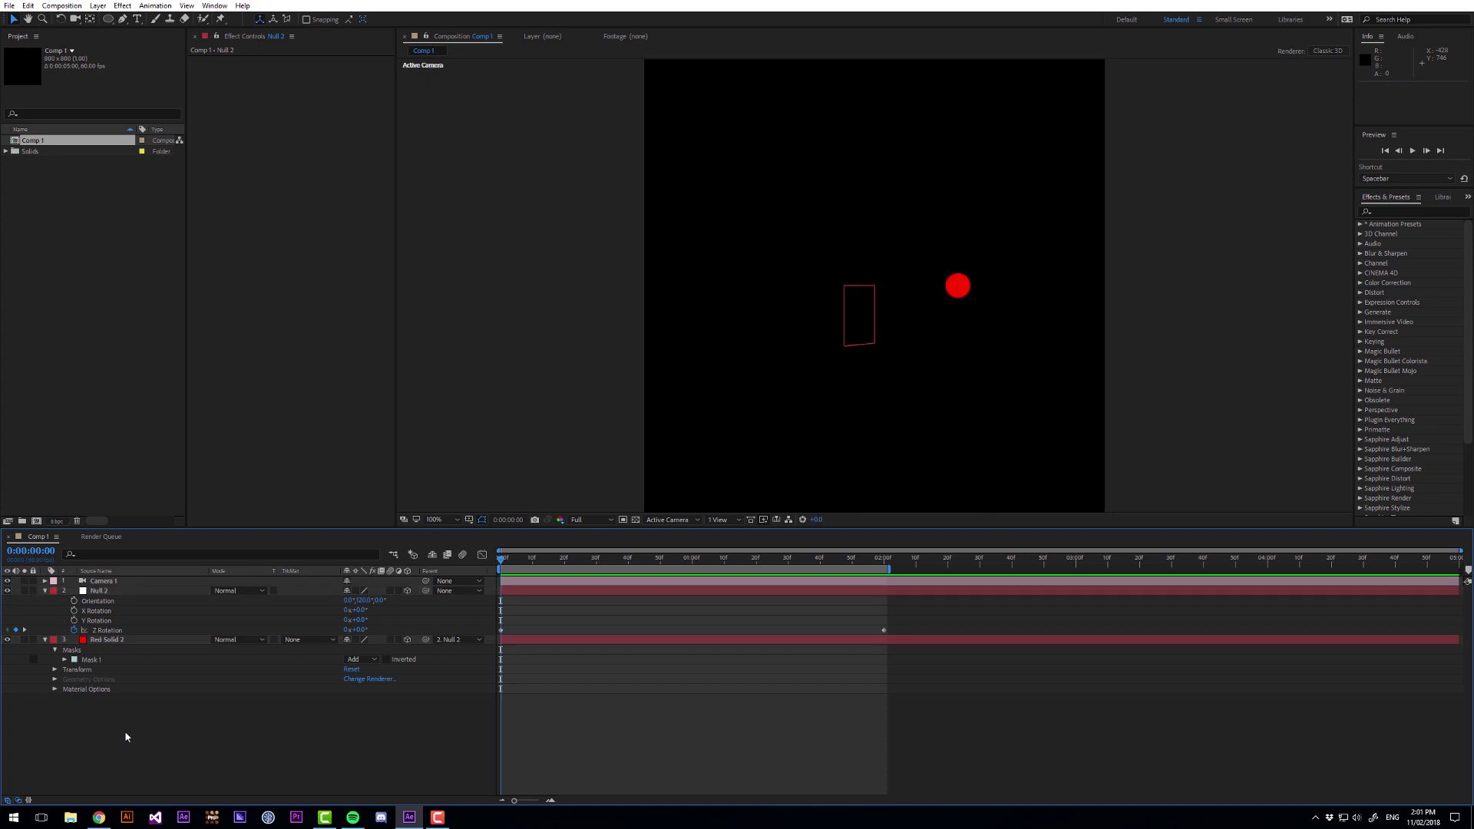
{"action": "left_click", "coordinate": [75, 630], "text": "alt"}
{"action": "type", "text": "loop"}
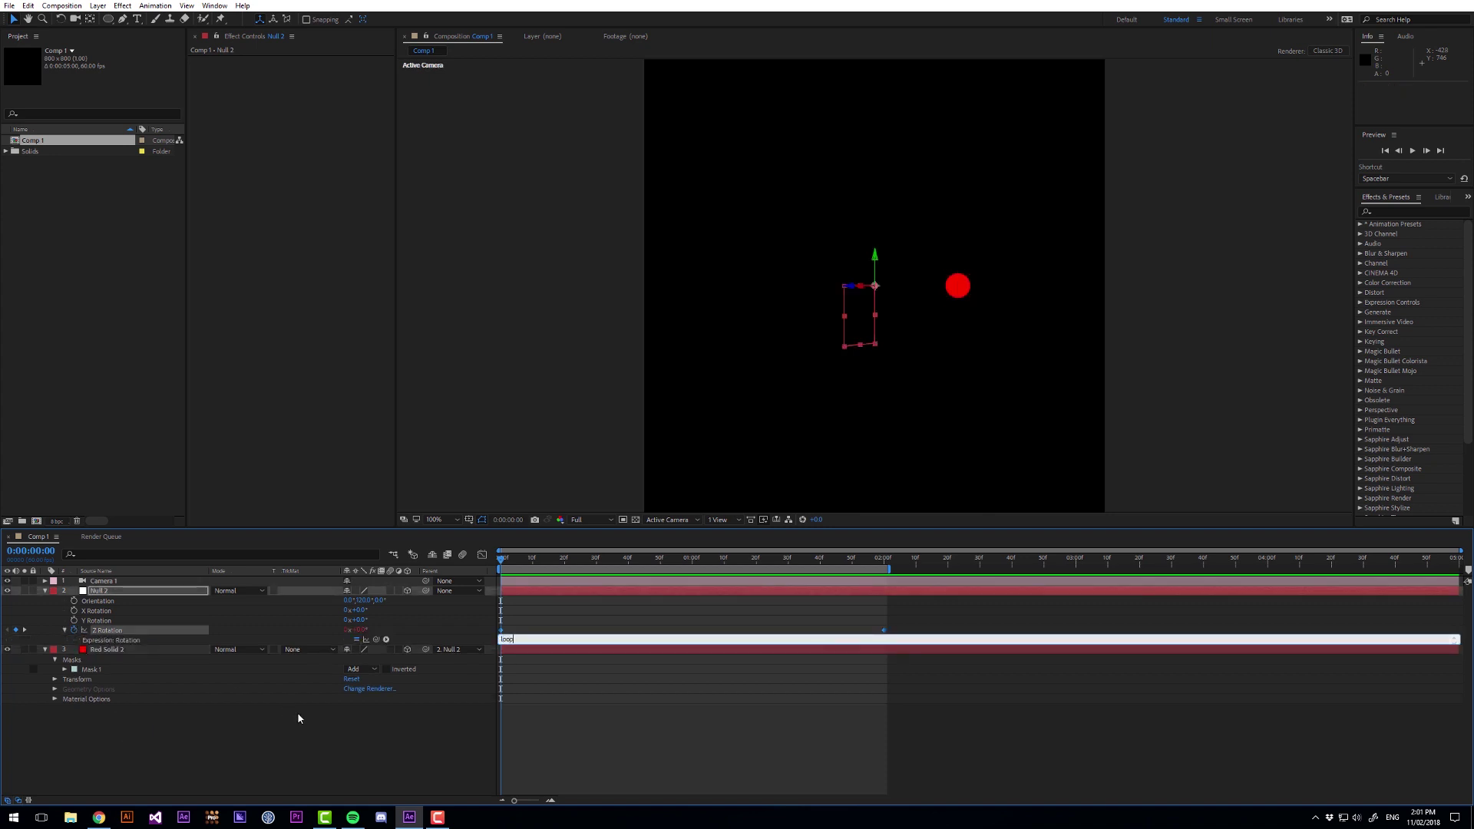
{"action": "type", "text": "Out(\"continue"}
{"action": "left_click", "coordinate": [365, 743]}
{"action": "key", "text": "space"}
{"action": "left_click_drag", "start_coordinate": [554, 565], "coordinate": [501, 572]}
Step: Duplicate Null 2 and Red Solid 2 twice to make three rigs
{"action": "left_click", "coordinate": [173, 590]}
{"action": "left_click", "coordinate": [136, 649], "text": "shift"}
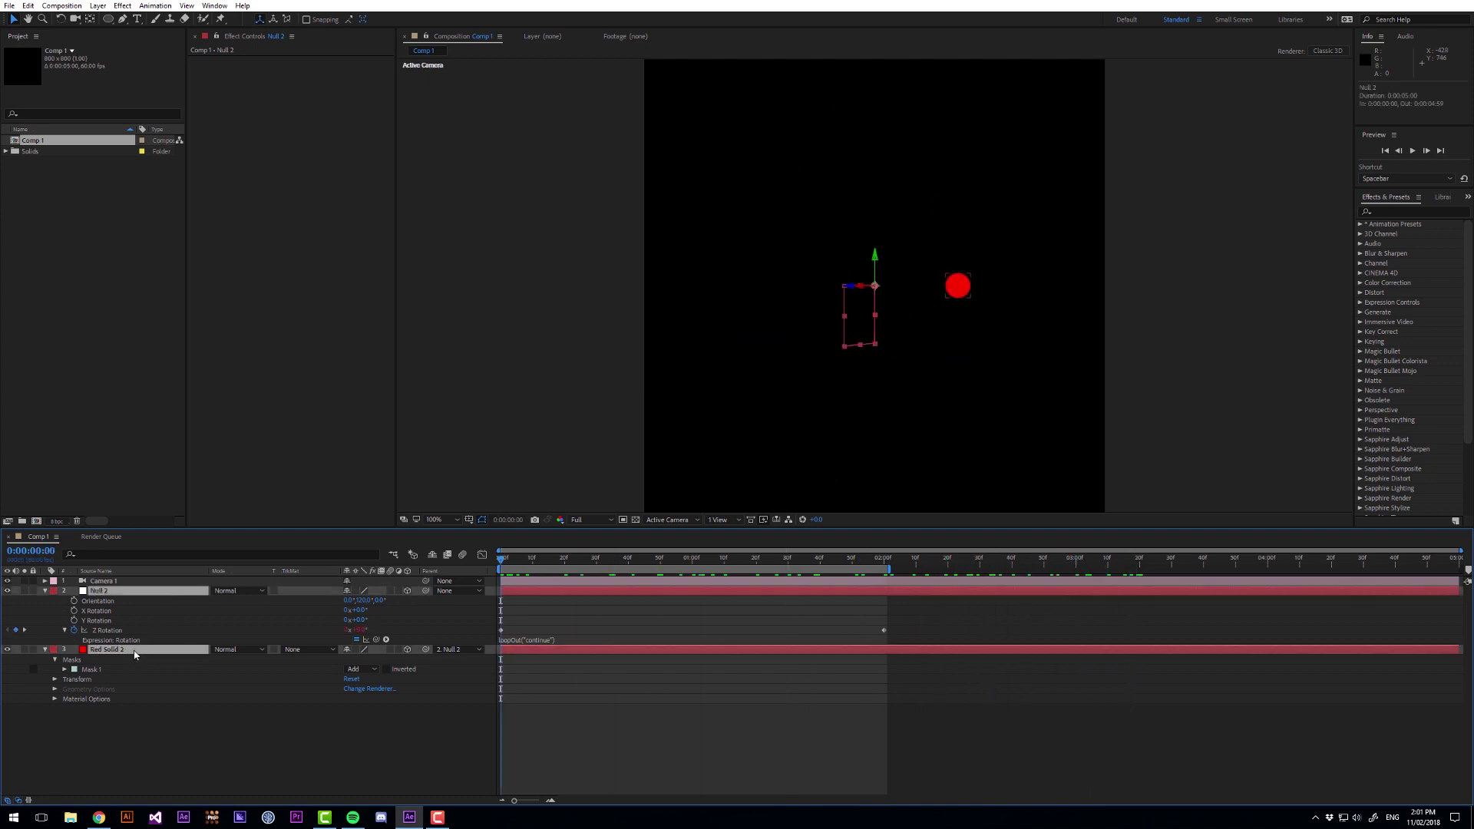
{"action": "key", "text": "ctrl+d"}
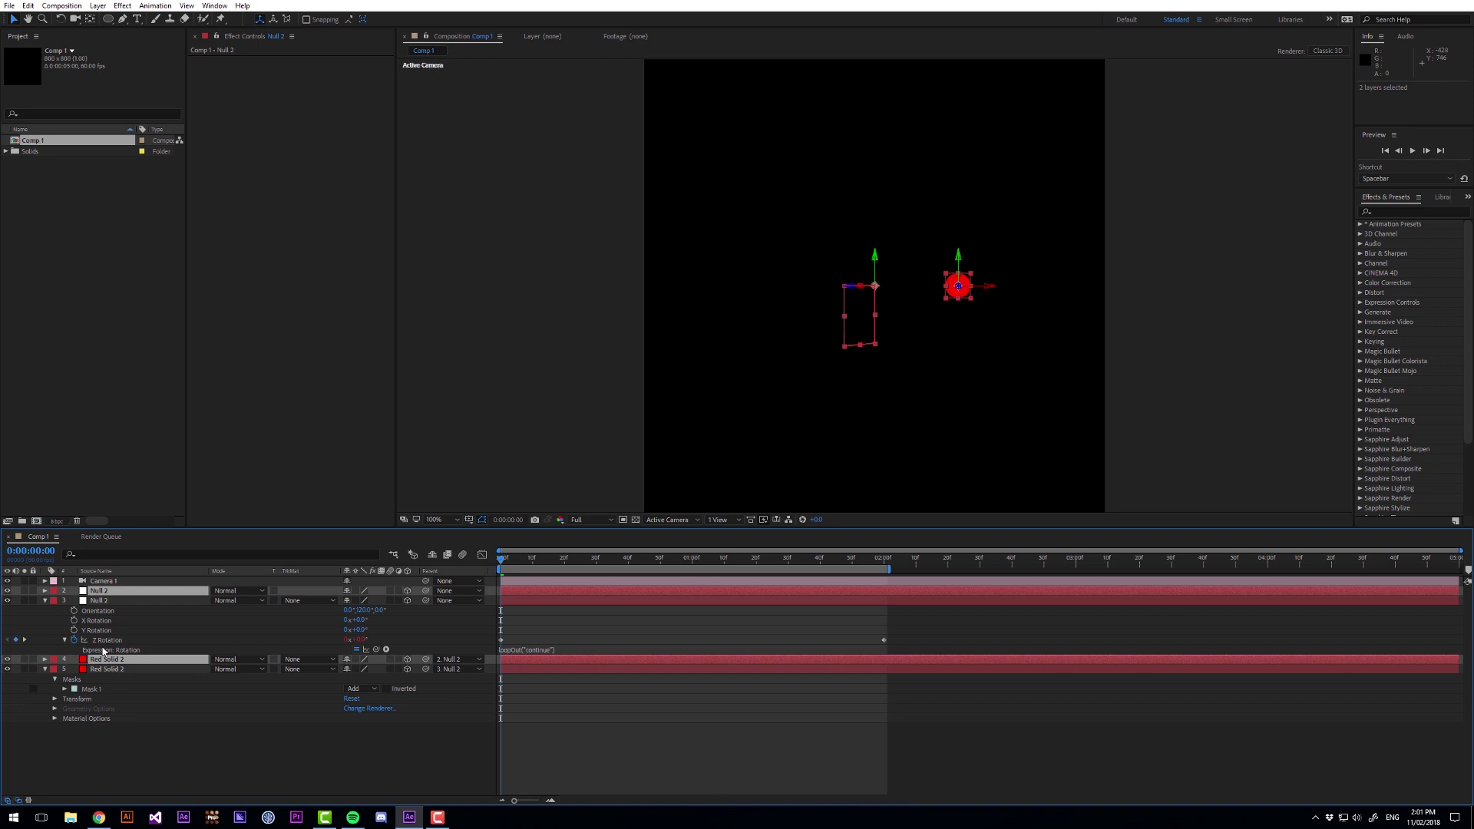
{"action": "key", "text": "ctrl+d"}
Step: Set the three nulls' Orientation to 0°, 120° and 240°, then preview
{"action": "left_click", "coordinate": [131, 755]}
{"action": "left_click", "coordinate": [114, 609]}
{"action": "left_click", "coordinate": [113, 593], "text": "shift"}
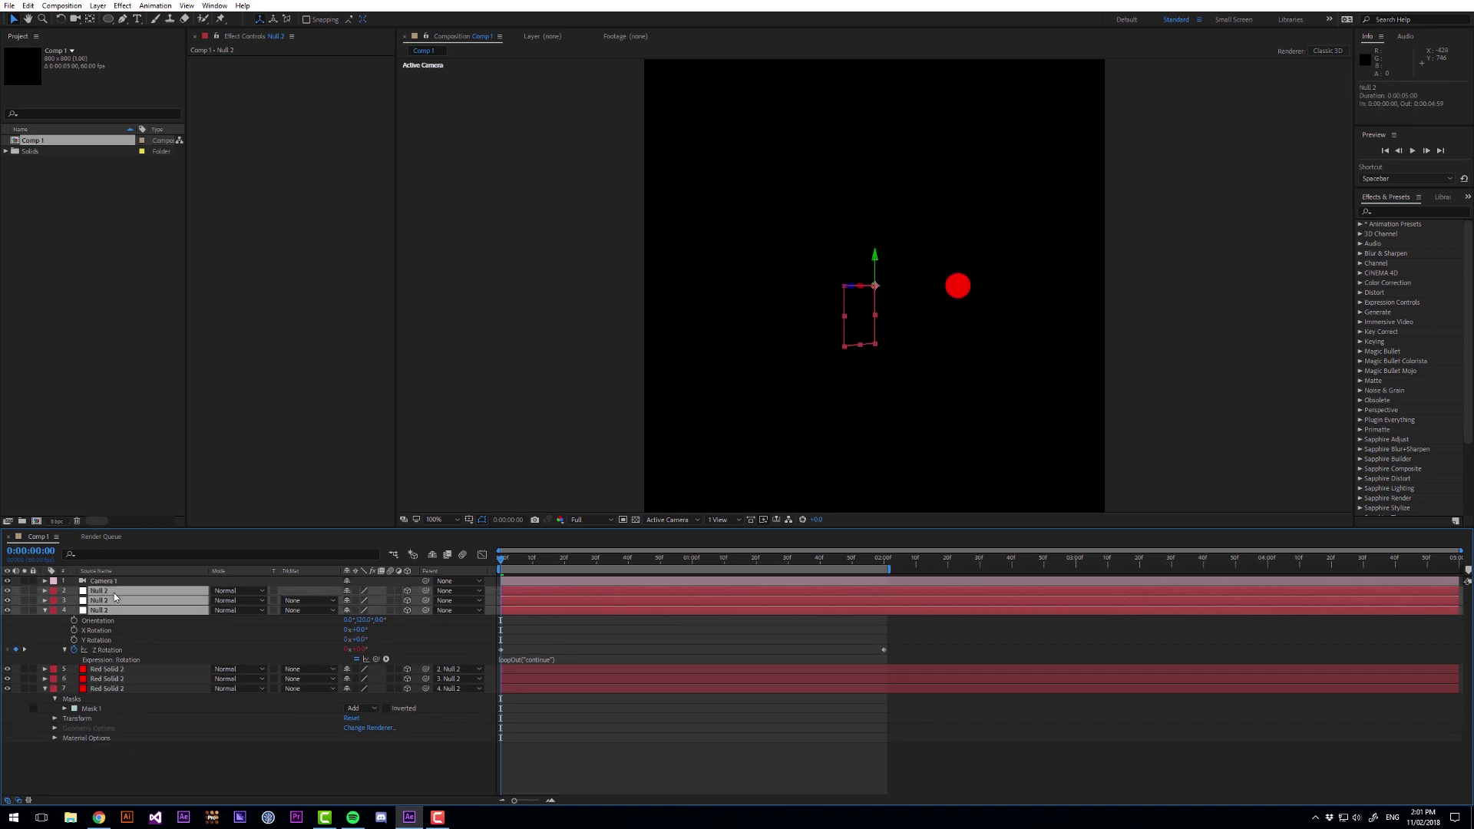
{"action": "key", "text": "u"}
{"action": "key", "text": "r"}
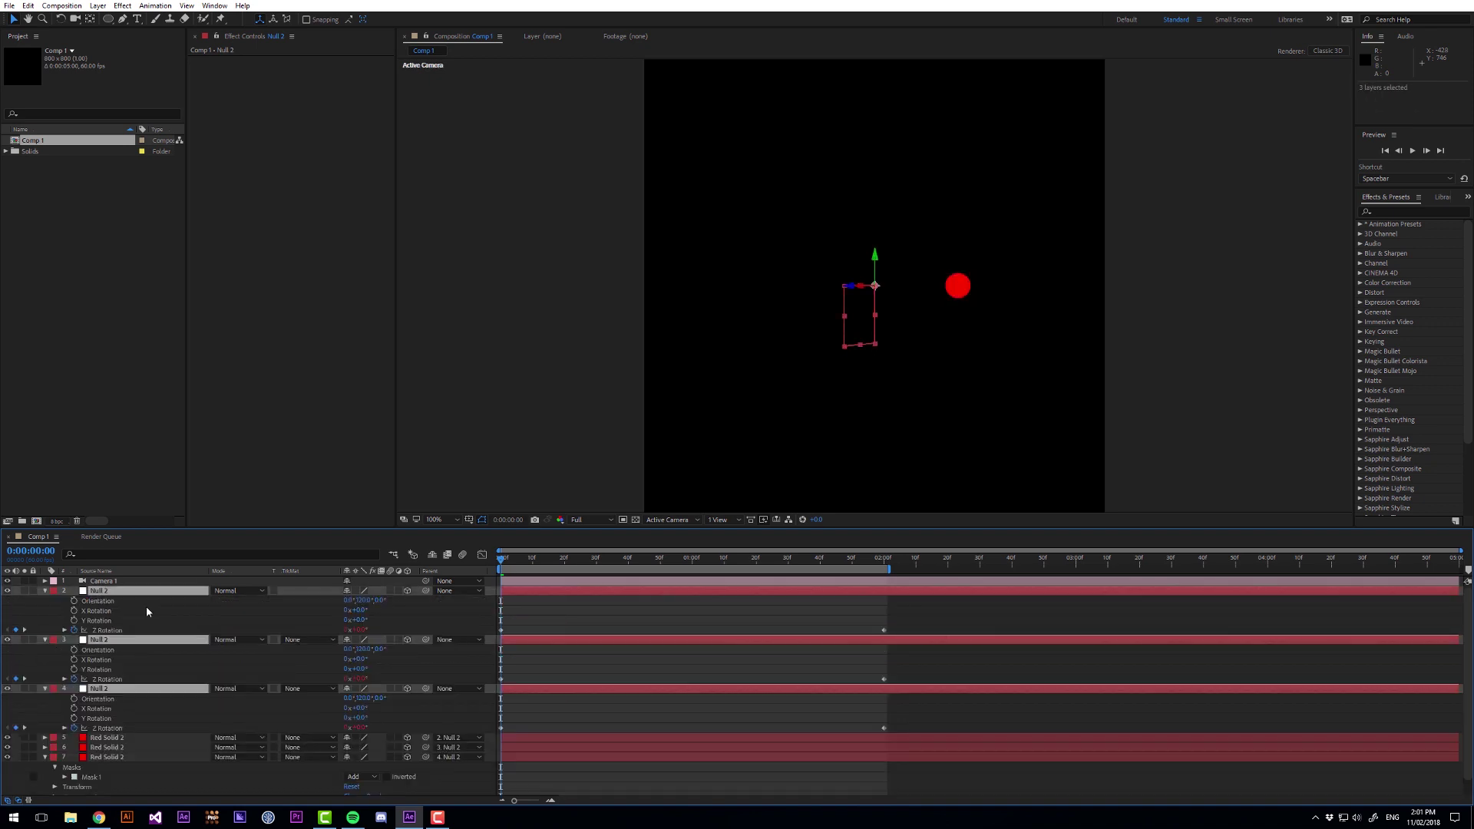
{"action": "left_click", "coordinate": [428, 719]}
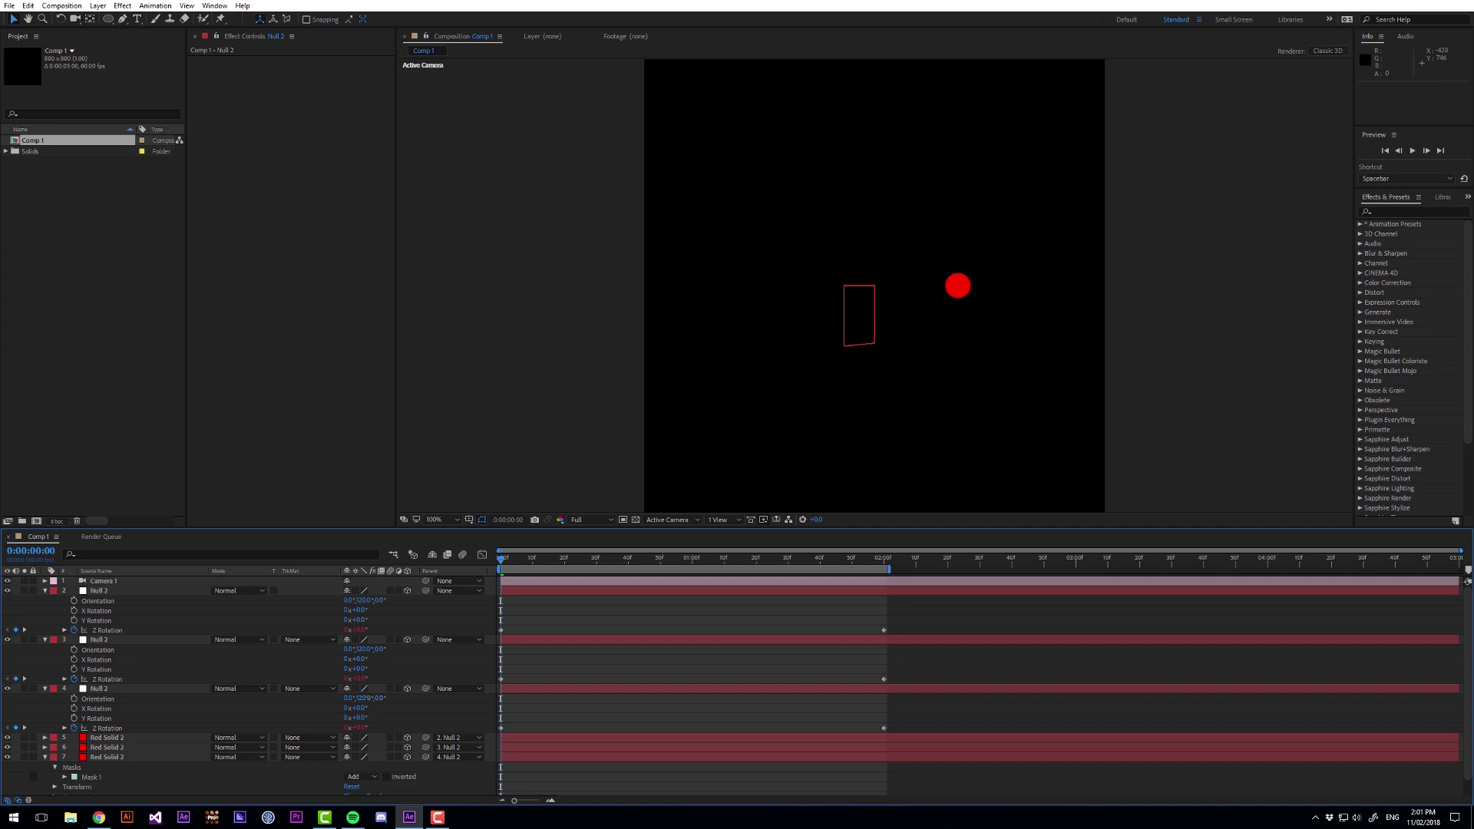
{"action": "left_click", "coordinate": [360, 698]}
{"action": "type", "text": "0"}
{"action": "key", "text": "Return"}
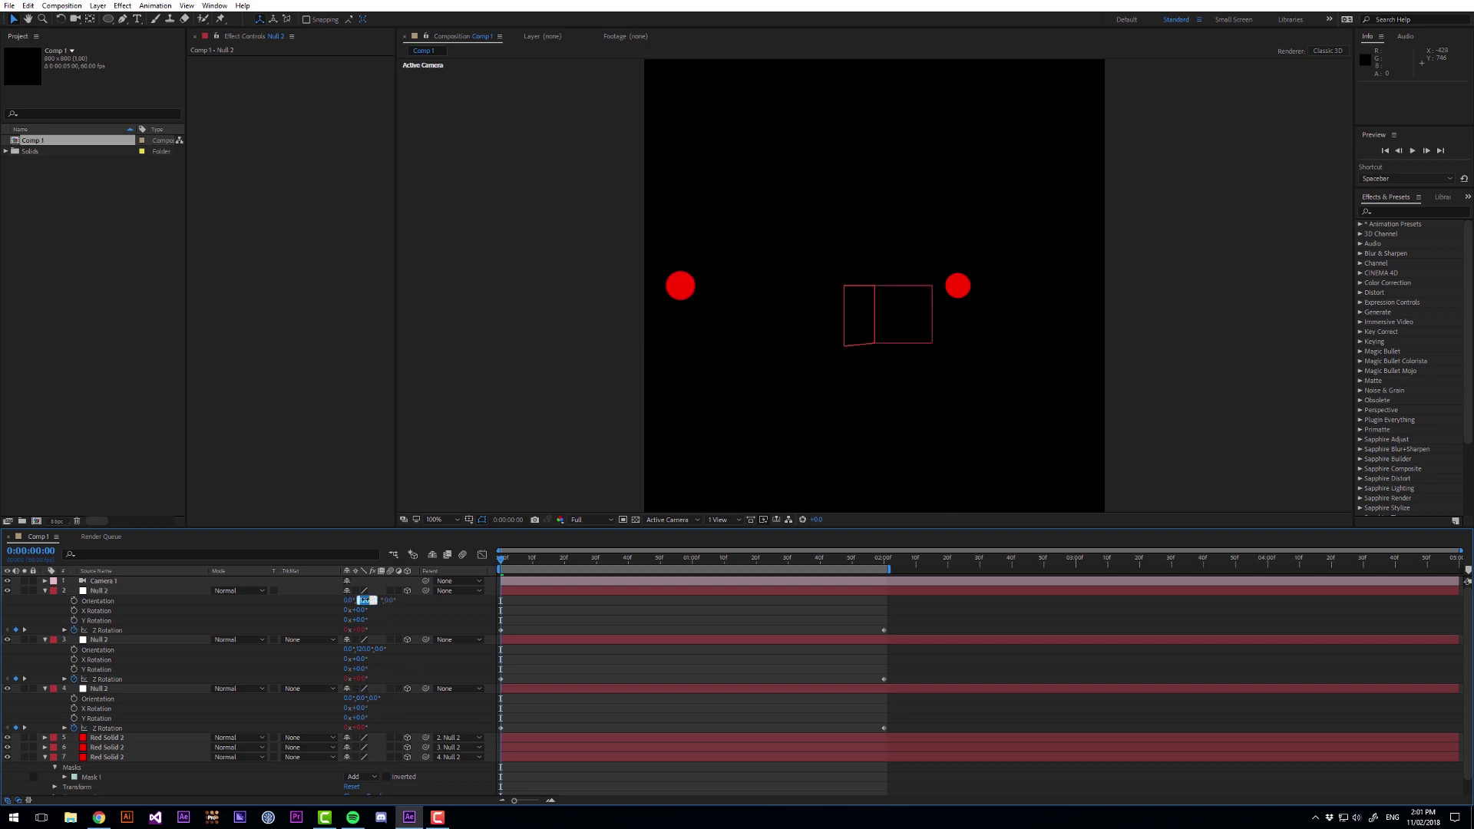
{"action": "key", "text": "Return"}
{"action": "key", "text": "space"}
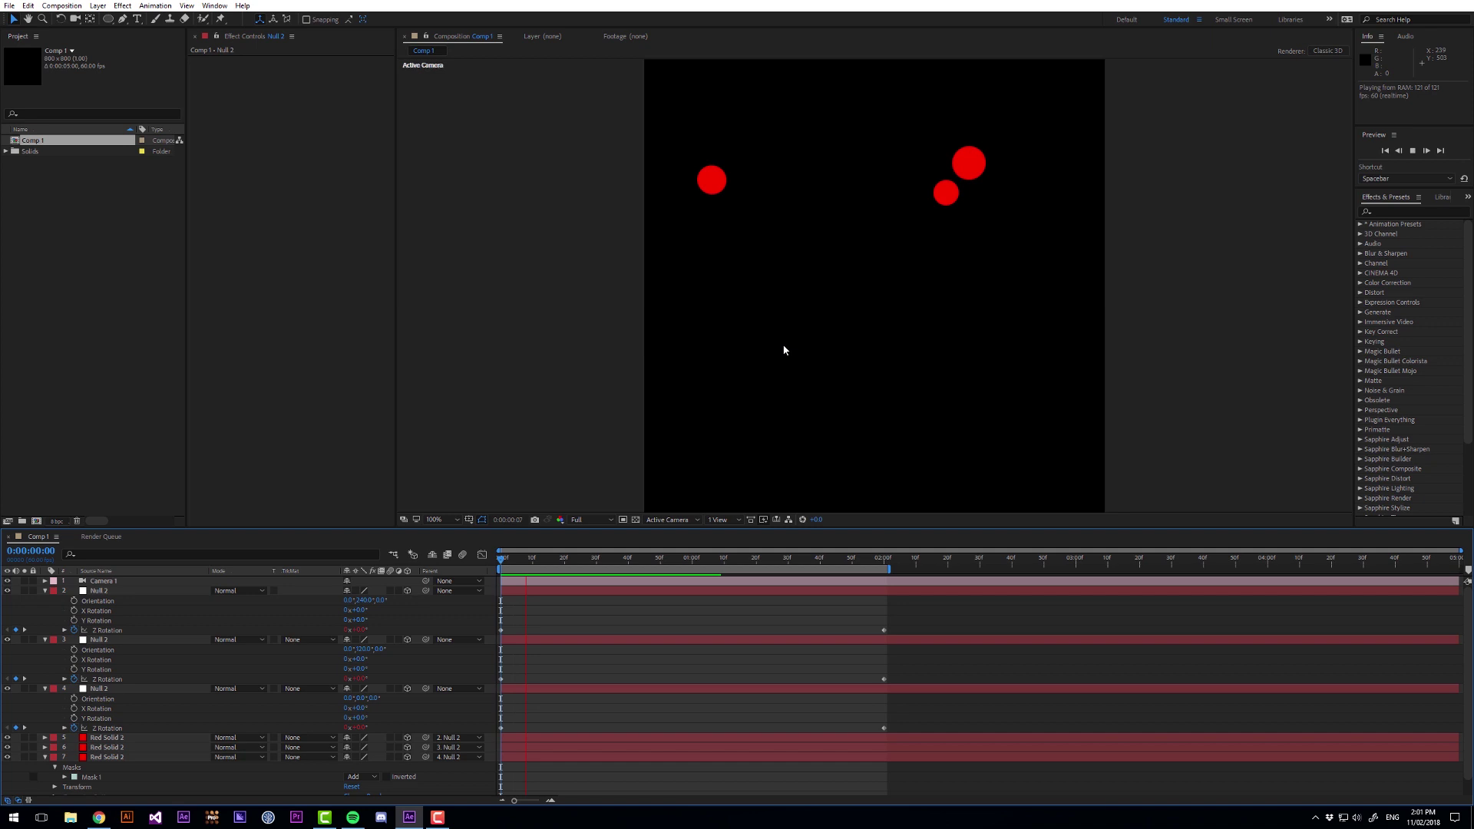
Step: Add a 3D null, Null 3, and parent Camera 1 to it
{"action": "key", "text": "space"}
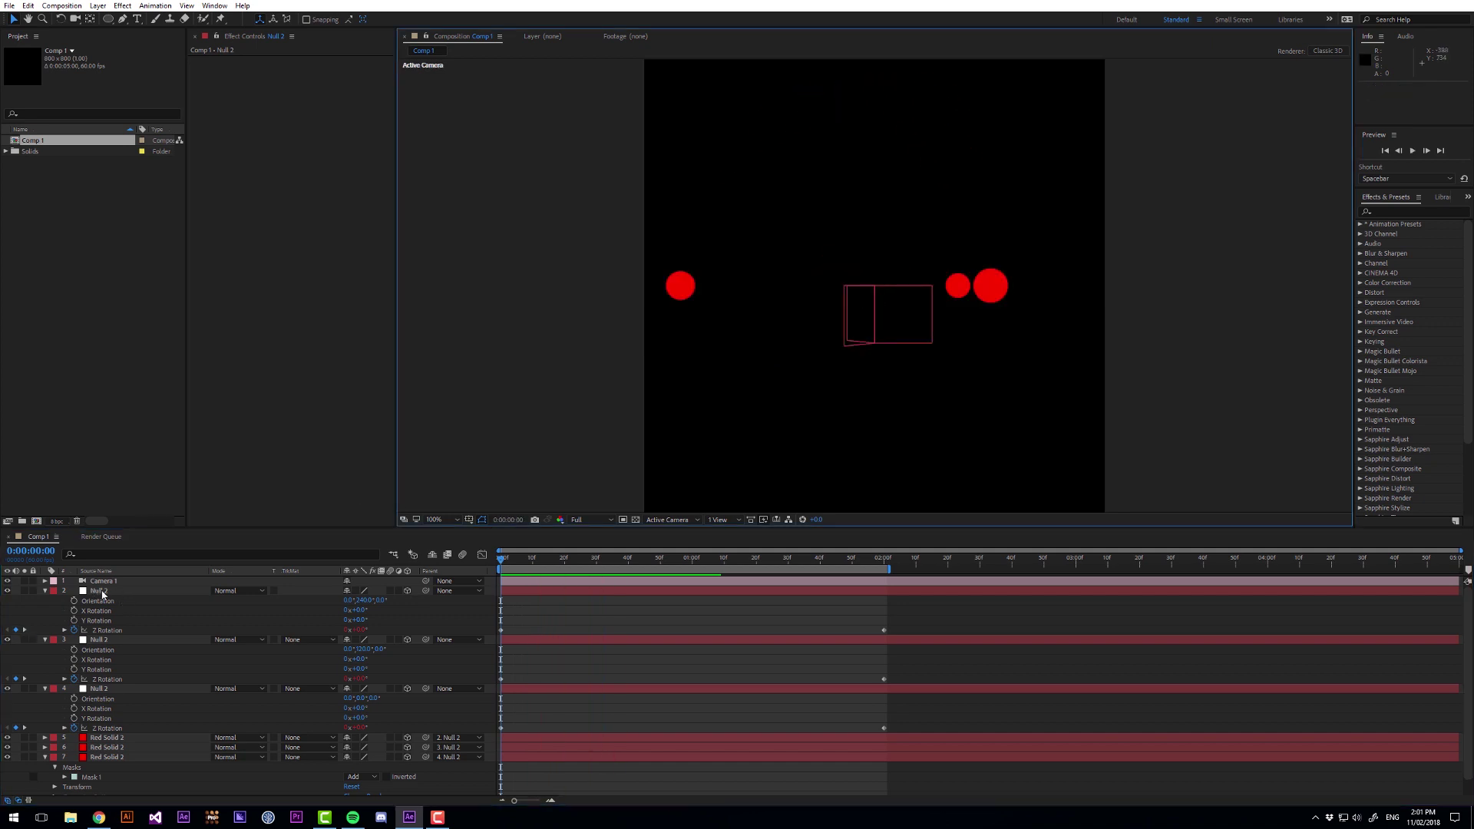
{"action": "key", "text": "ctrl+alt+shift+y"}
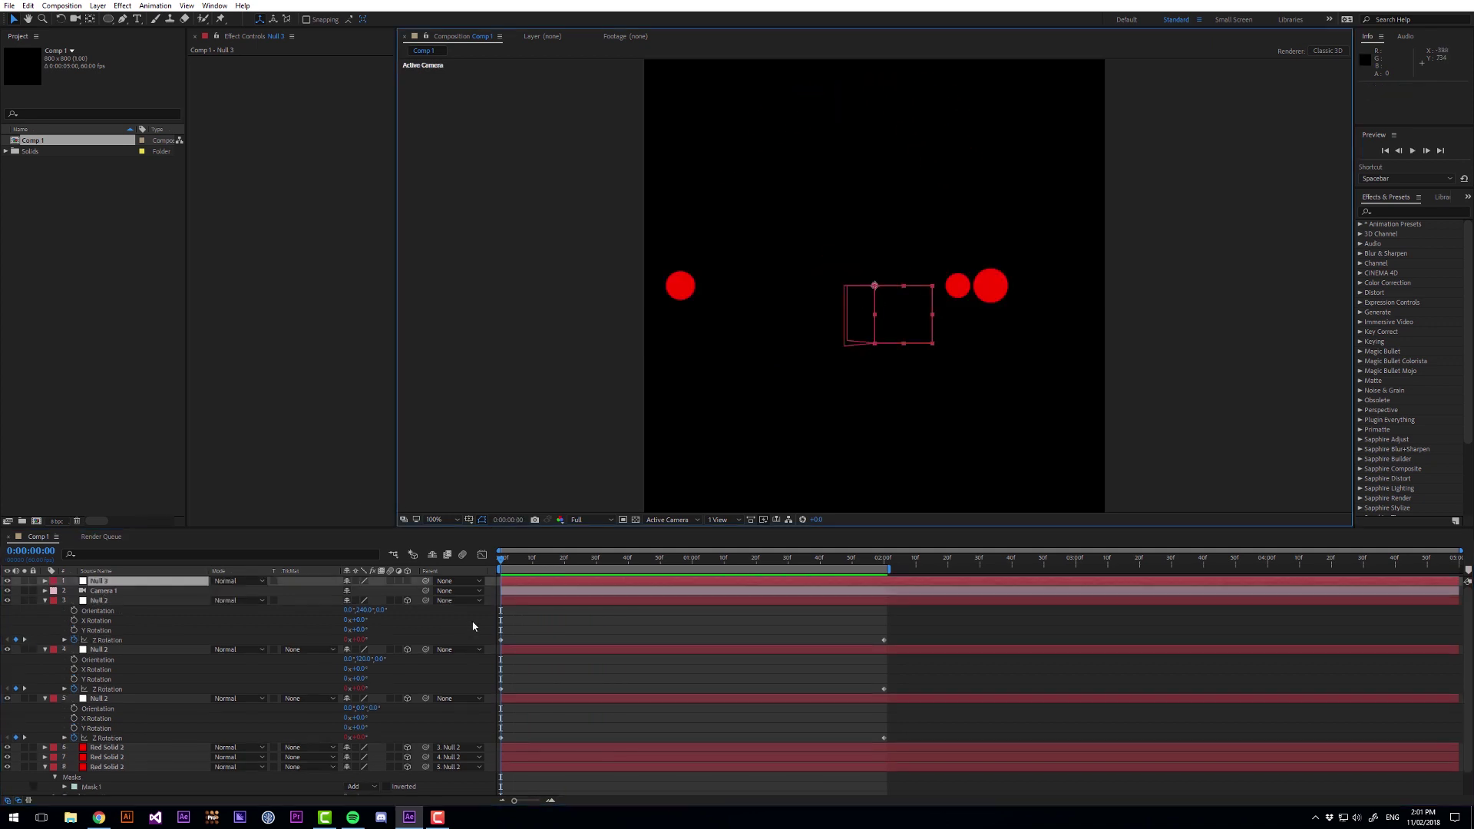
{"action": "left_click", "coordinate": [407, 581]}
{"action": "left_click_drag", "start_coordinate": [425, 590], "coordinate": [104, 582]}
{"action": "left_click_drag", "start_coordinate": [503, 567], "coordinate": [571, 569]}
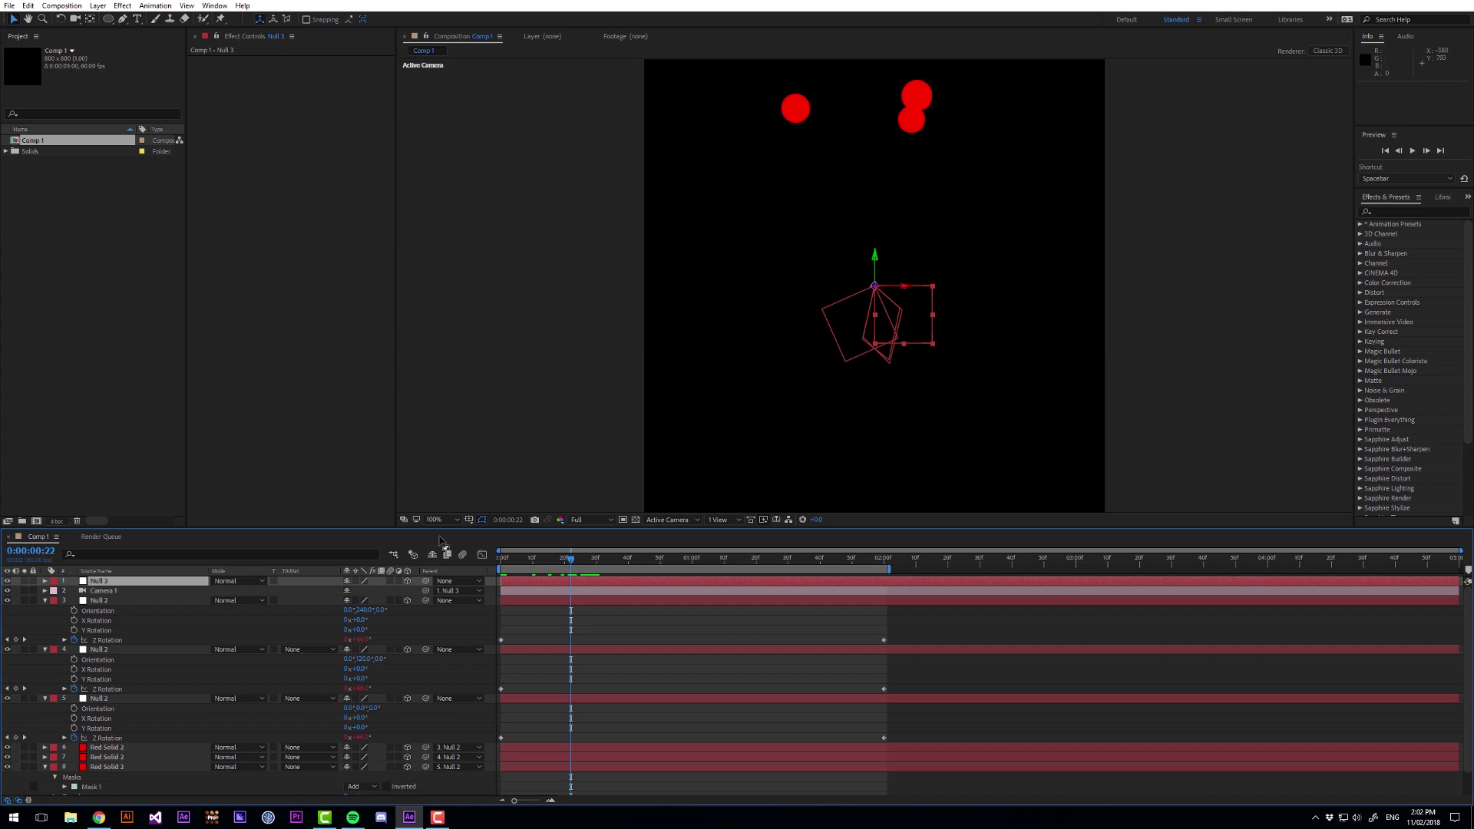
Step: Set Null 3's Z Rotation to -30°
{"action": "key", "text": "r"}
{"action": "mouse_move", "coordinate": [361, 614]}
{"action": "left_mouse_down"}
{"action": "mouse_move", "coordinate": [376, 615]}
{"action": "mouse_move", "coordinate": [336, 620]}
{"action": "left_mouse_up"}
{"action": "key", "text": "ctrl+z"}
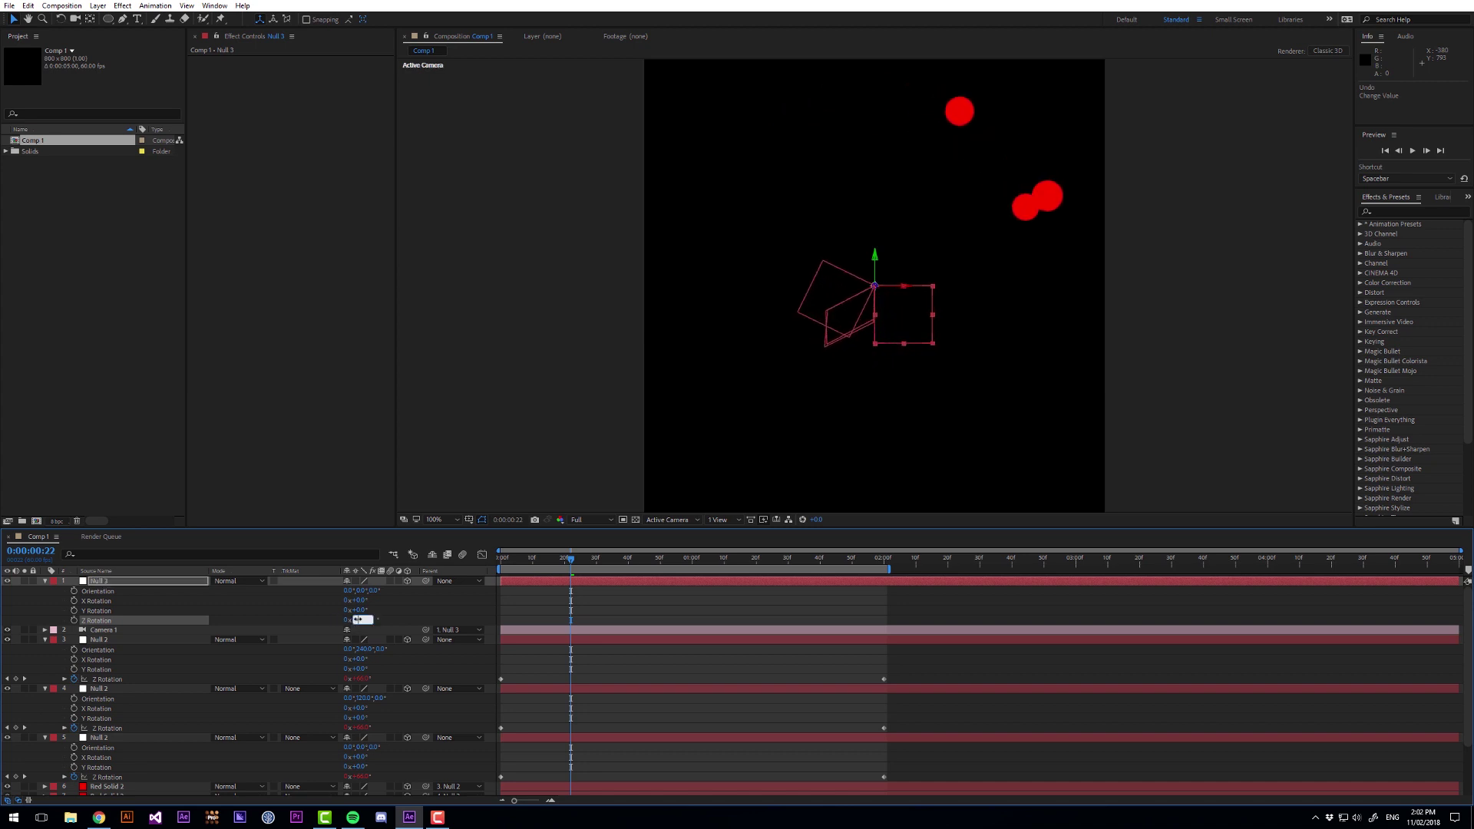
{"action": "type", "text": "-30"}
{"action": "key", "text": "Return"}
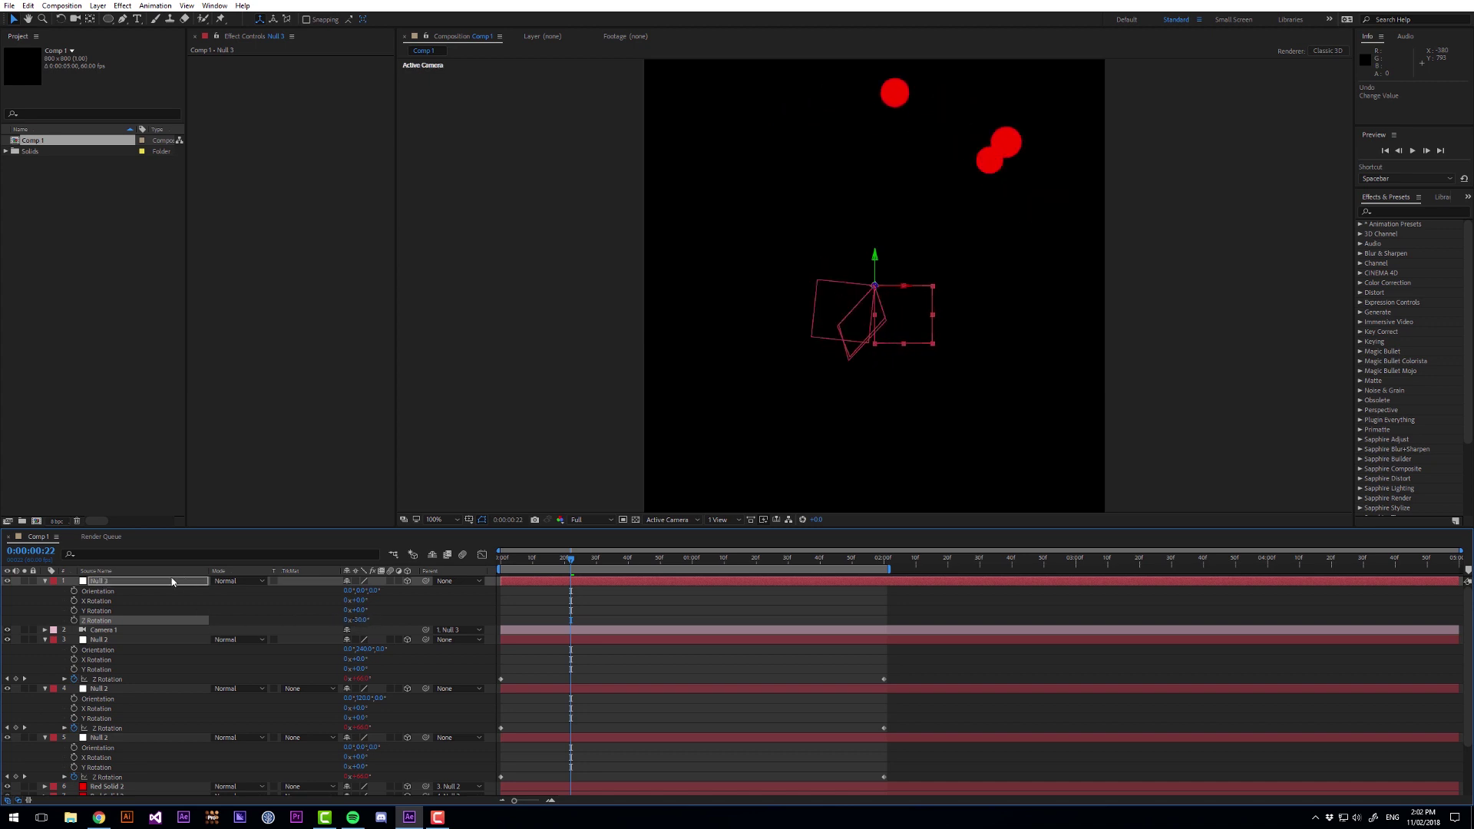
Step: Duplicate Null 3, set the copy's X Rotation to -30°, and preview
{"action": "left_click", "coordinate": [171, 582]}
{"action": "key", "text": "ctrl+d"}
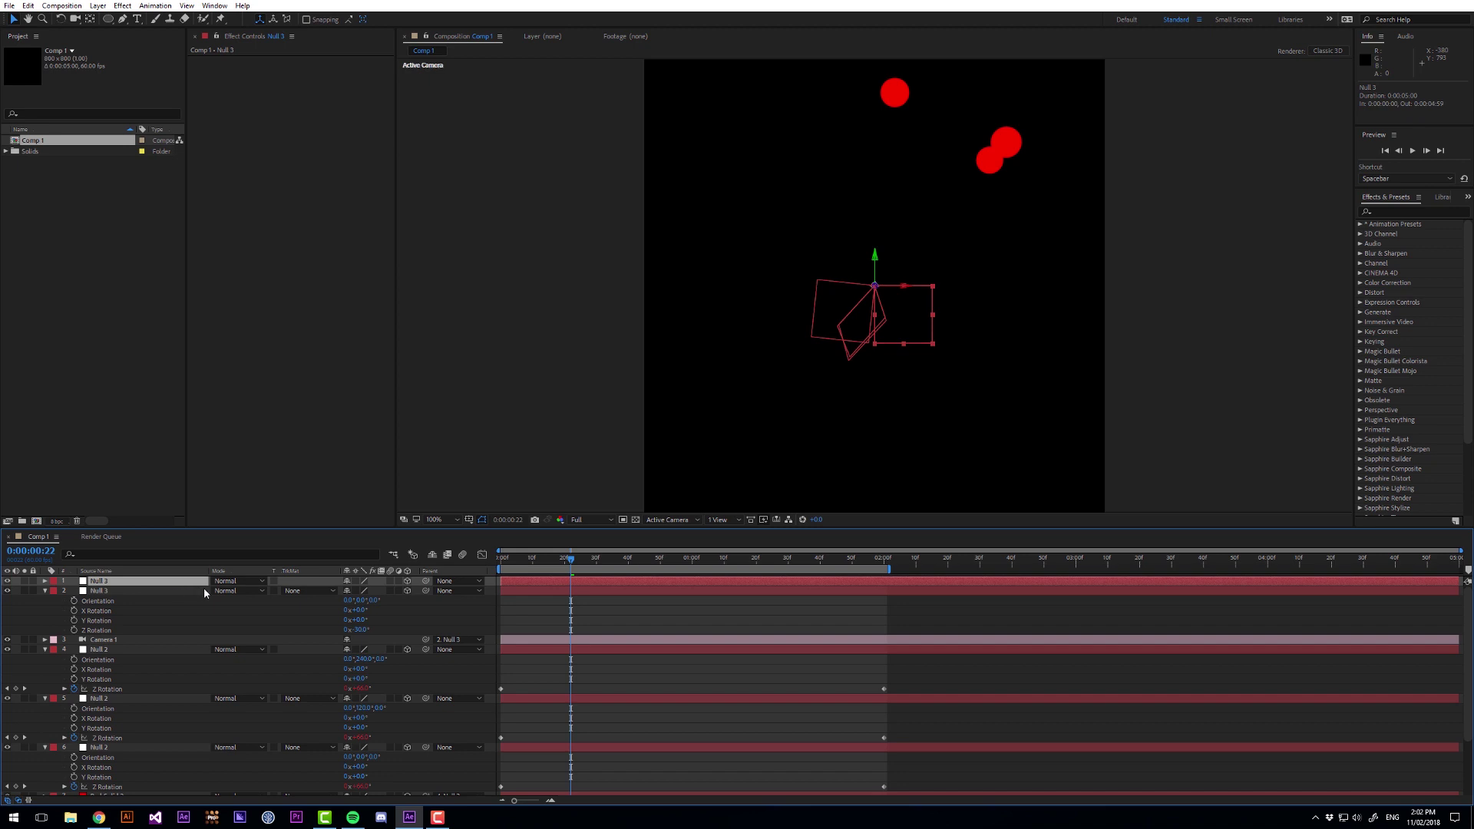
{"action": "key", "text": "r"}
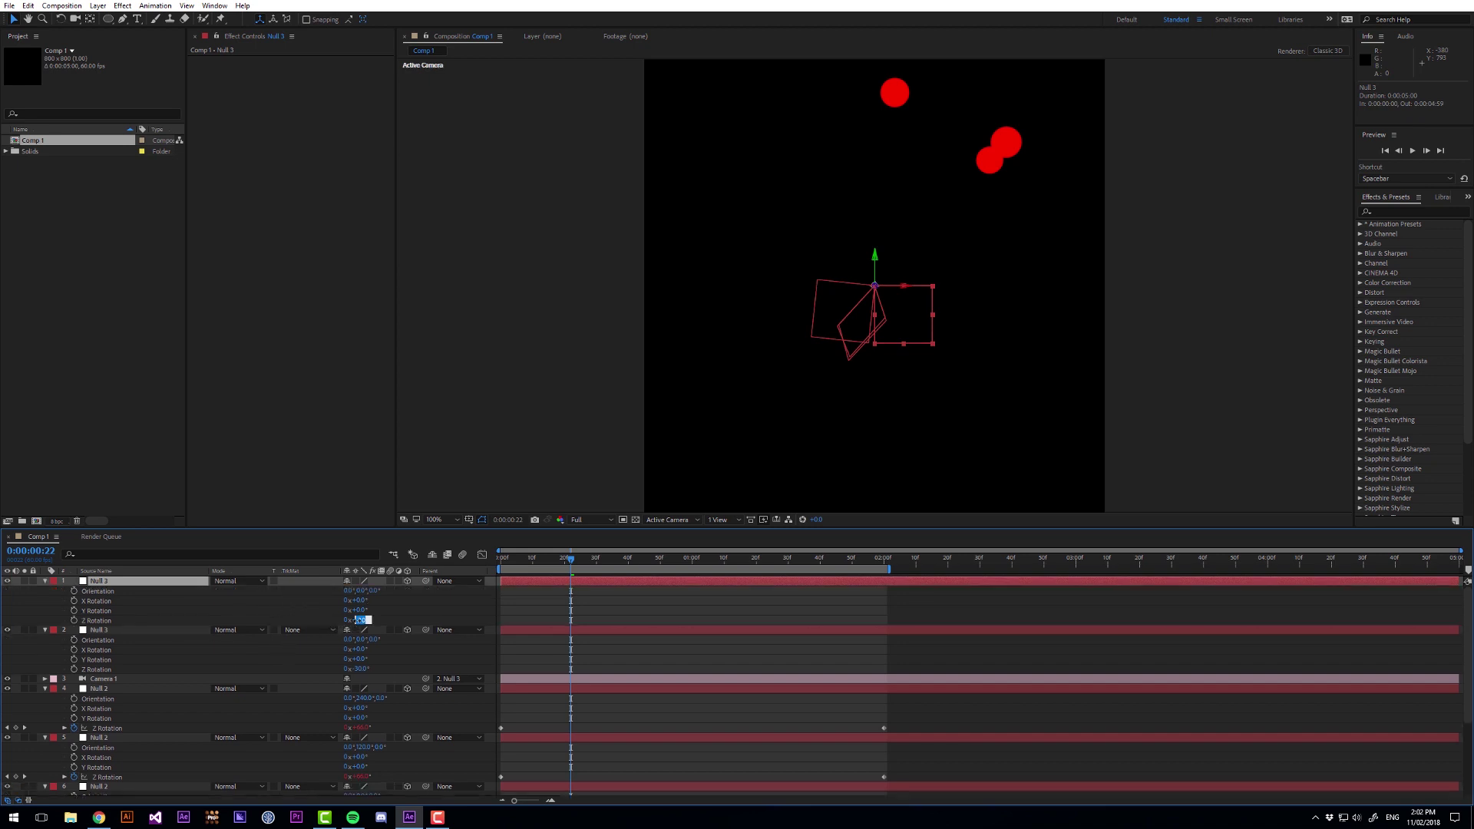
{"action": "mouse_move", "coordinate": [357, 620]}
{"action": "left_mouse_down"}
{"action": "mouse_move", "coordinate": [430, 633]}
{"action": "mouse_move", "coordinate": [210, 585]}
{"action": "mouse_move", "coordinate": [358, 600]}
{"action": "left_mouse_up"}
{"action": "left_click", "coordinate": [359, 600]}
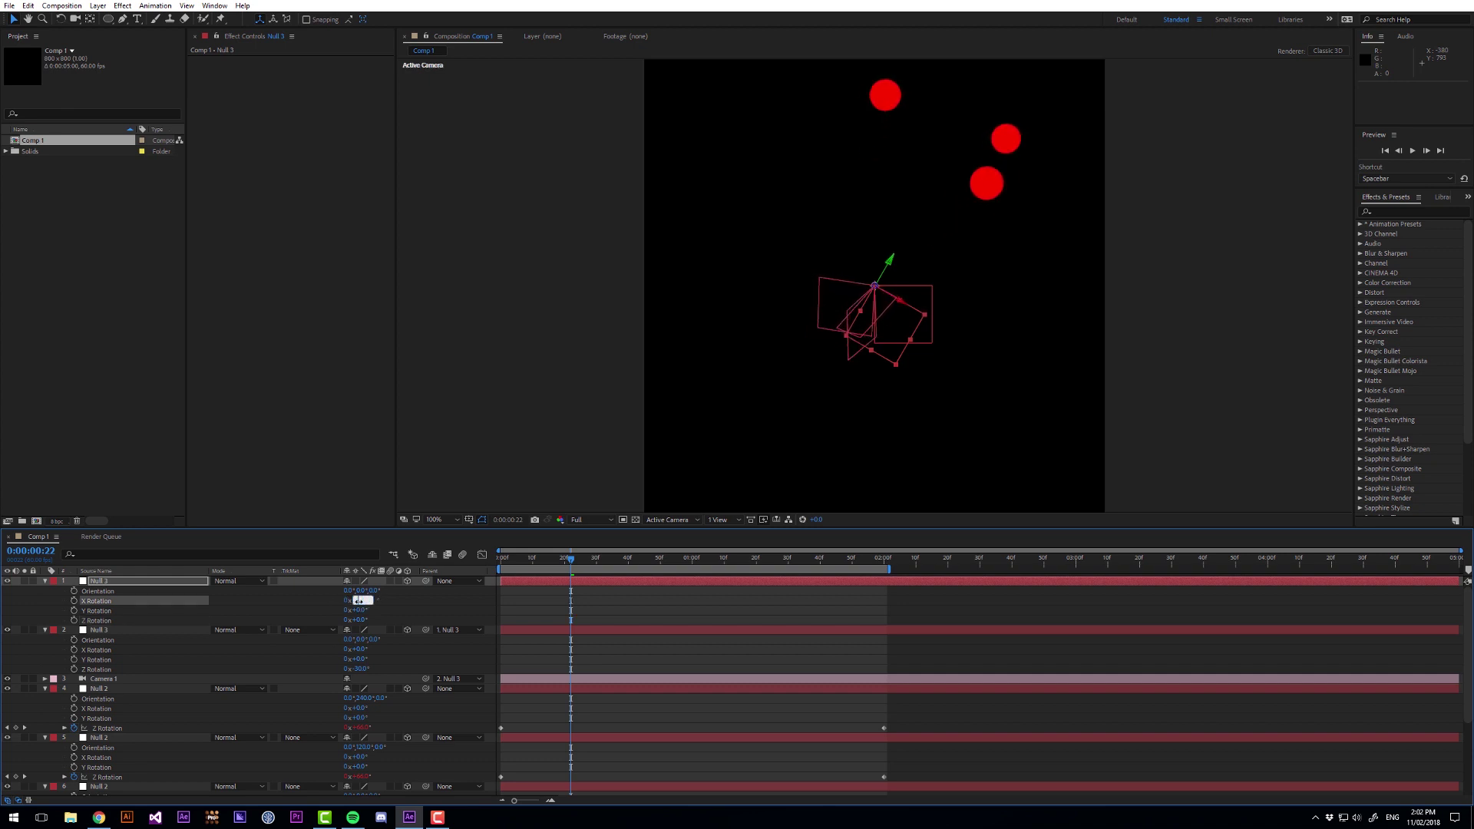
{"action": "type", "text": "-30"}
{"action": "key", "text": "Return"}
{"action": "key", "text": "space"}
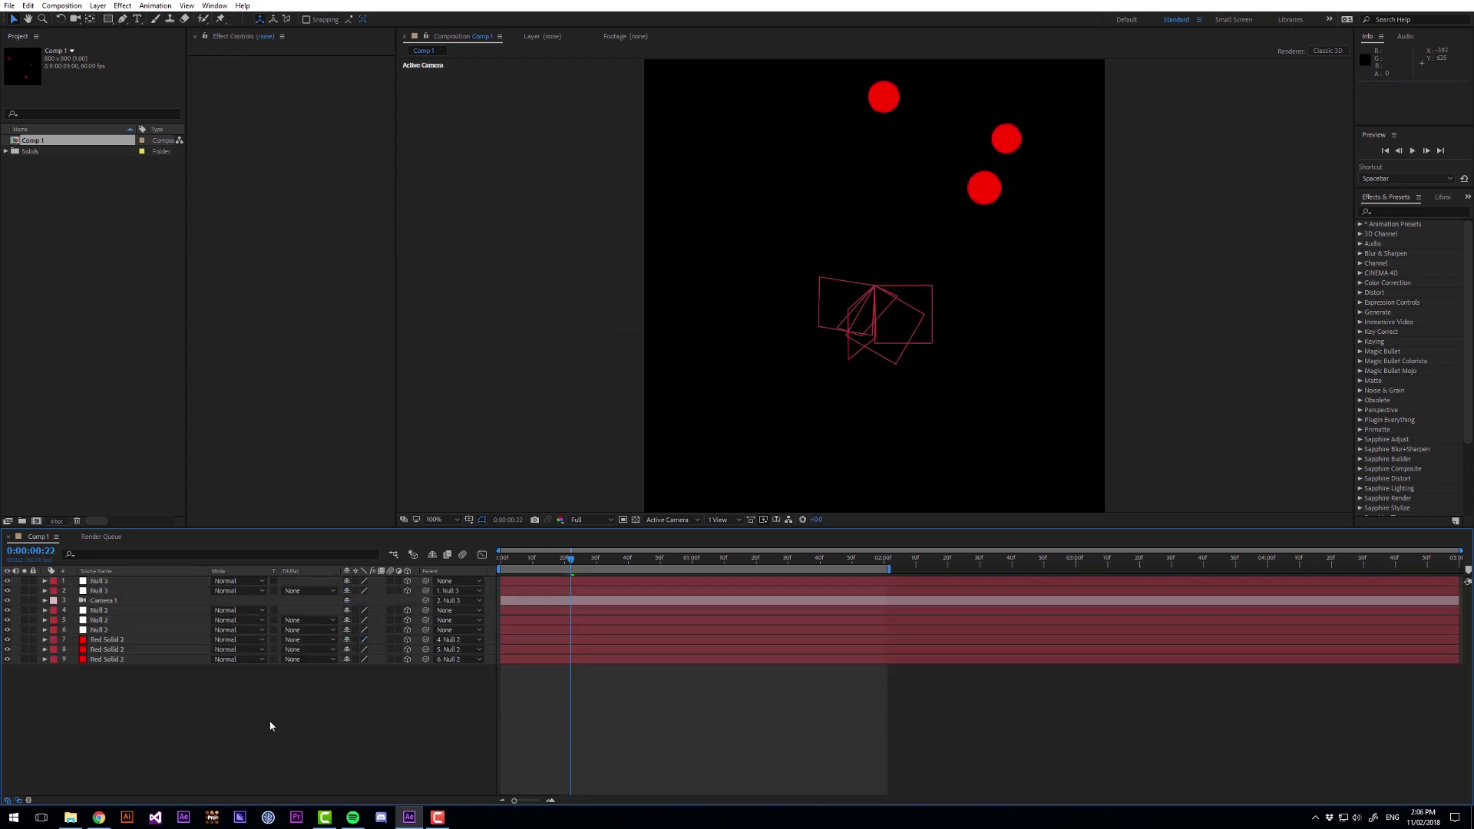
Step: Add an adjustment layer with Cartoon Moblur using Null 2 as Motion Source
{"action": "key", "text": "ctrl+alt+y"}
{"action": "key", "text": "ctrl+space"}
{"action": "type", "text": "cartoon"}
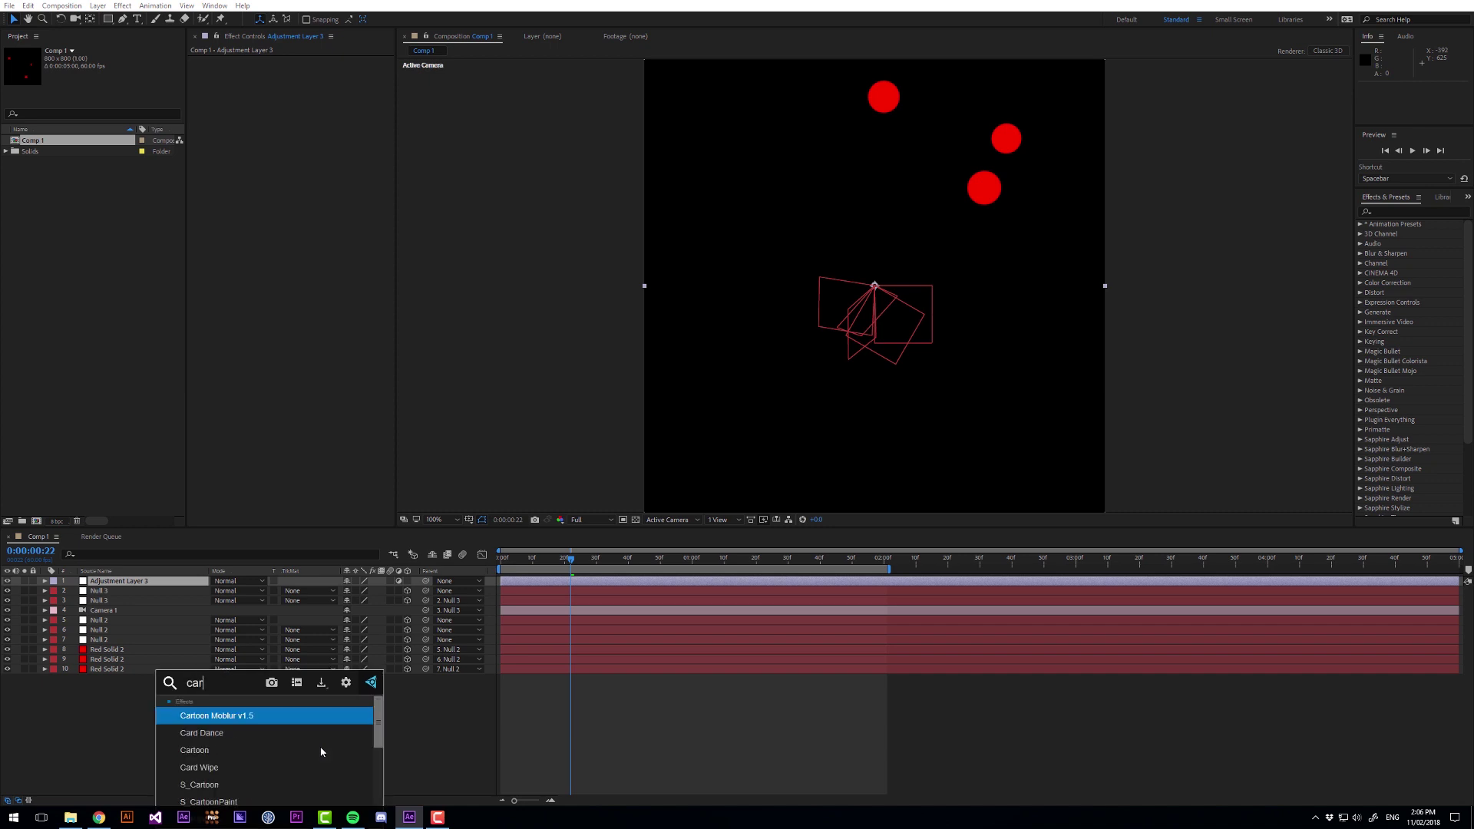
{"action": "key", "text": "Return"}
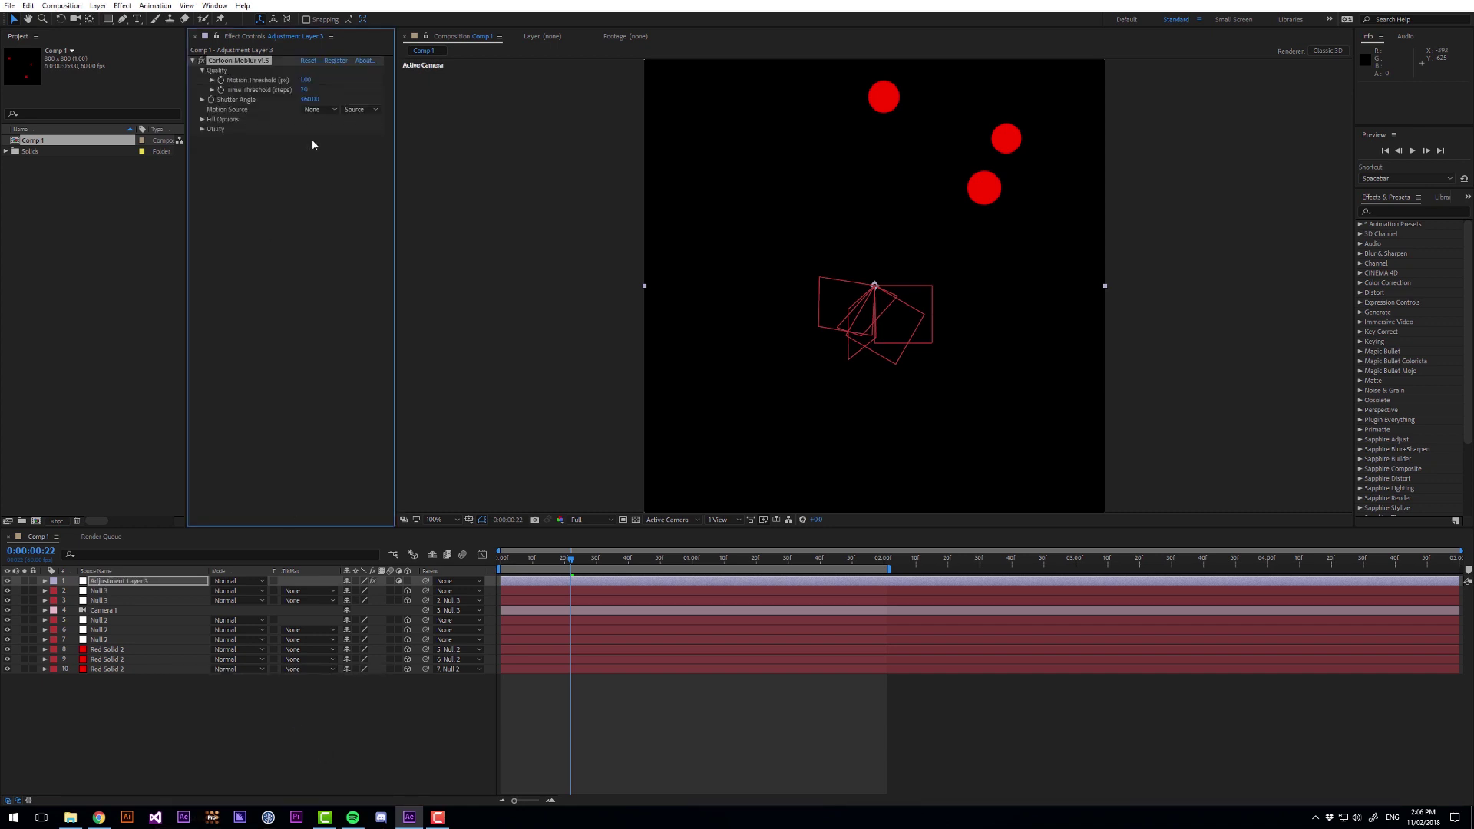
{"action": "left_click", "coordinate": [321, 109]}
{"action": "left_click", "coordinate": [337, 203]}
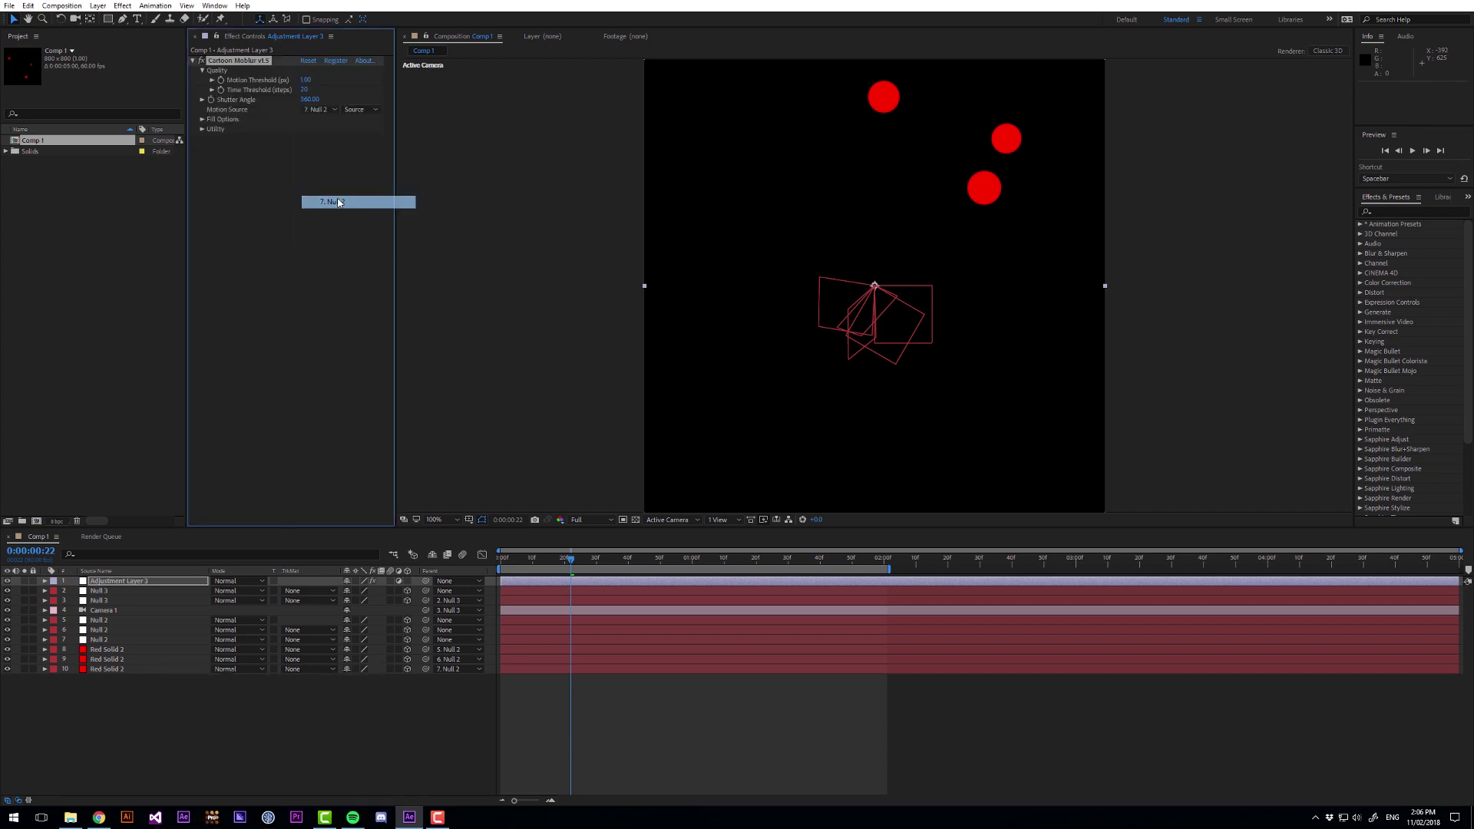
Step: Enable Ramp Fill with Start colour 2860FF and End colour 00A2FF
{"action": "left_click", "coordinate": [202, 120]}
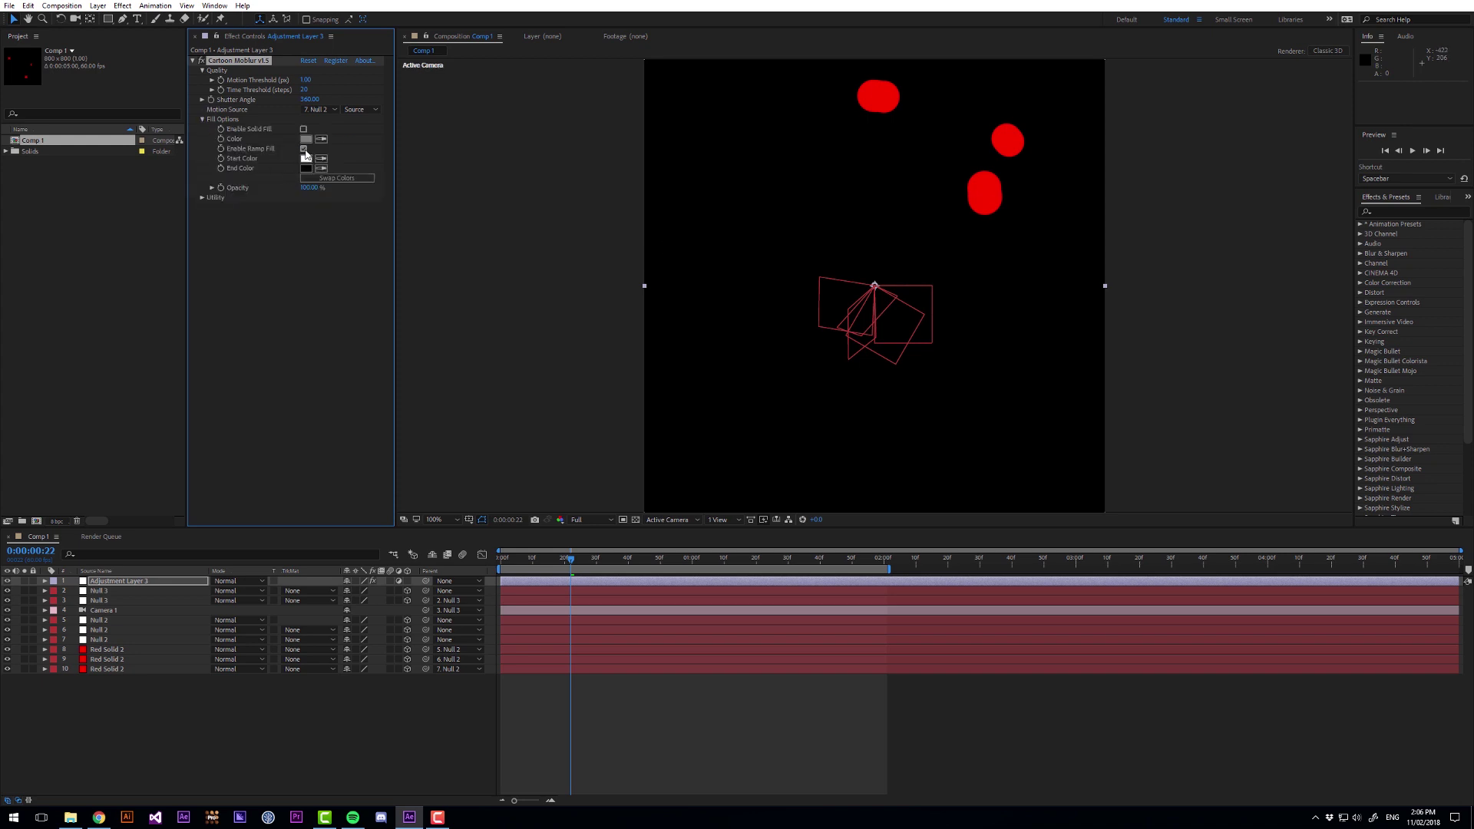
{"action": "left_click", "coordinate": [305, 158]}
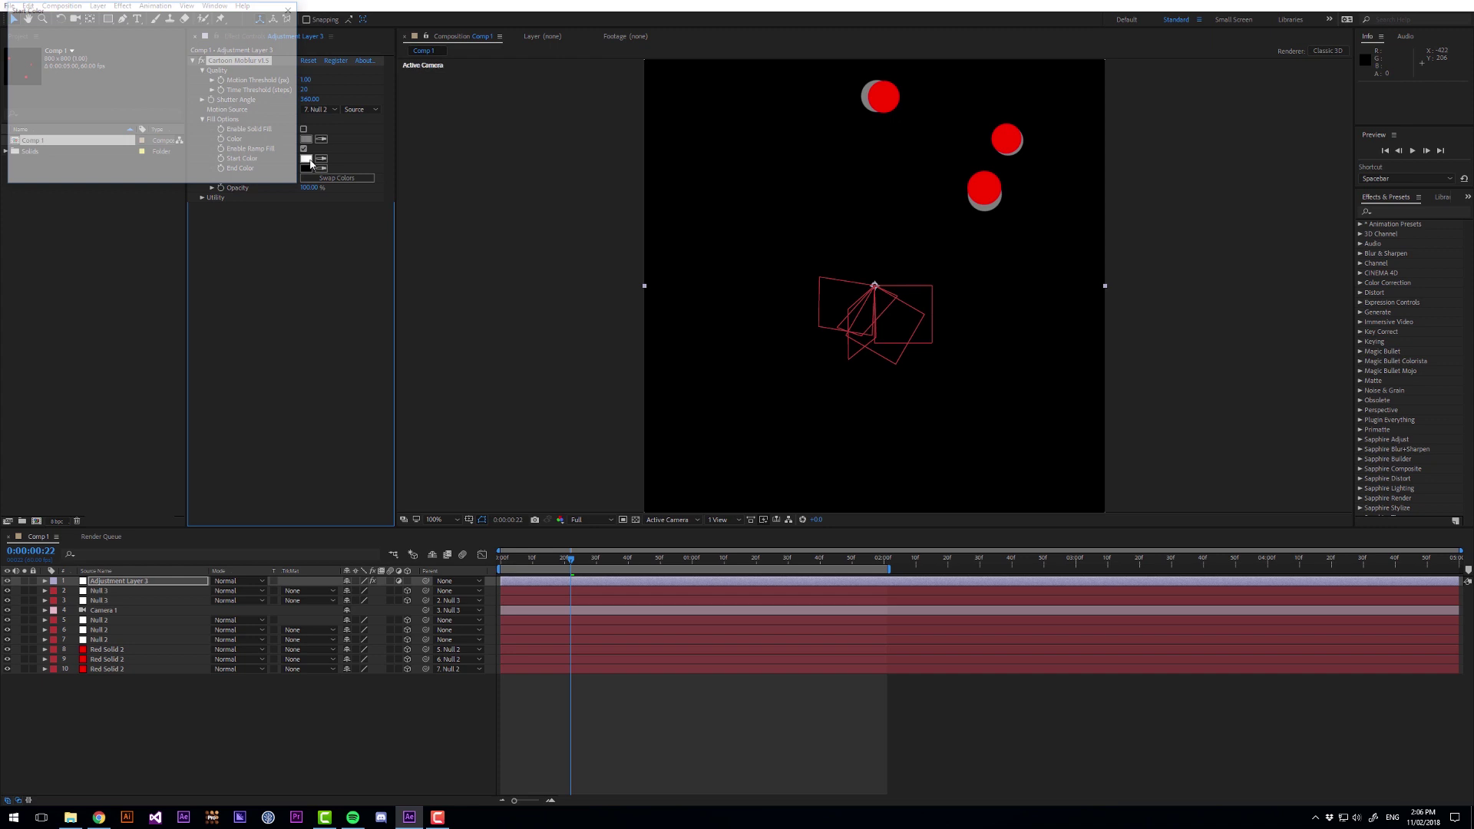
{"action": "left_click_drag", "start_coordinate": [181, 22], "coordinate": [520, 263]}
{"action": "left_click", "coordinate": [482, 341]}
{"action": "key", "text": "Return"}
{"action": "left_click", "coordinate": [305, 168]}
{"action": "left_click", "coordinate": [484, 350]}
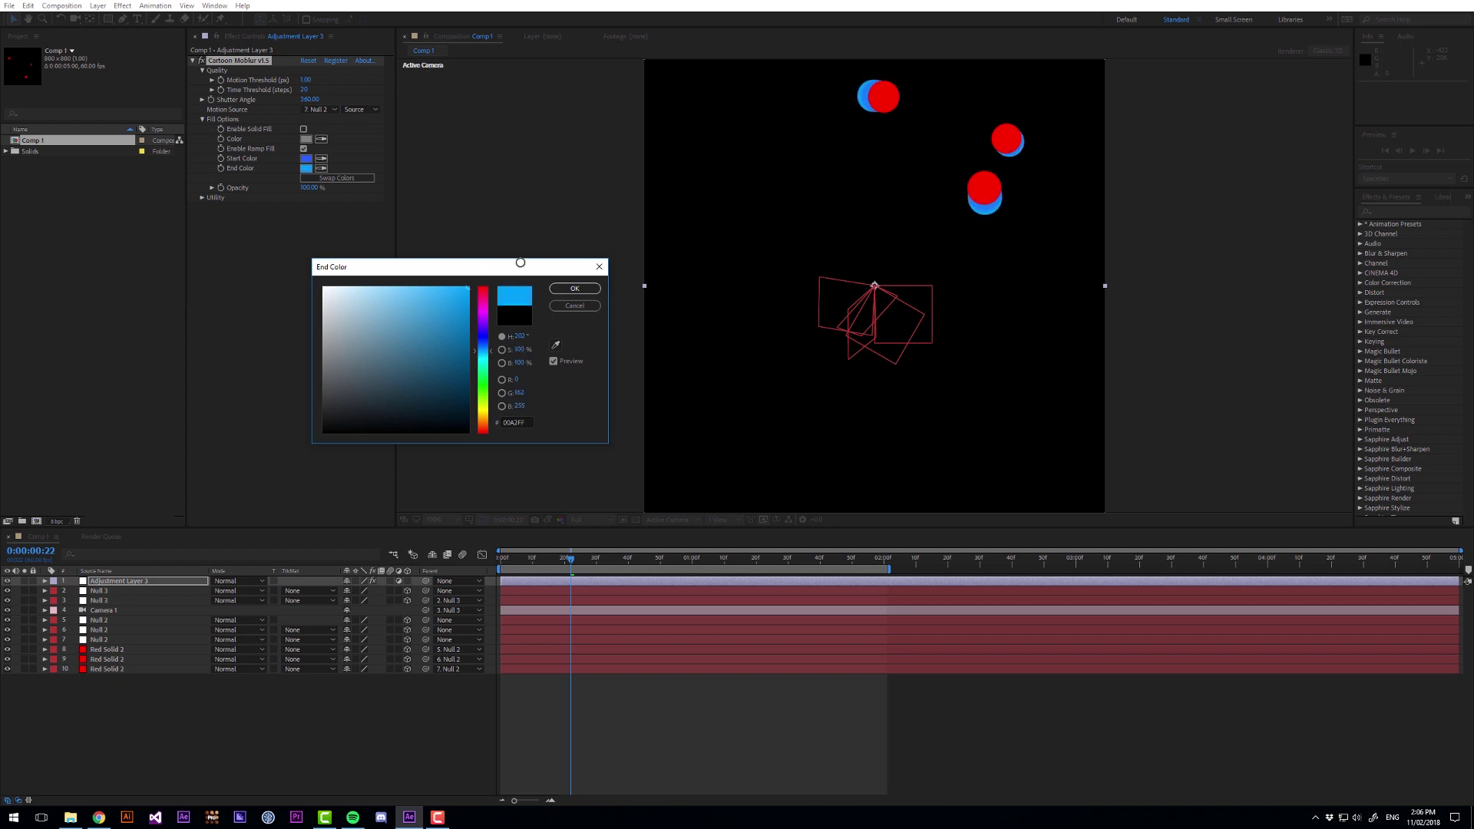
{"action": "key", "text": "Return"}
Step: Raise Cartoon Moblur's Shutter Angle and set the start colour to navy 192677
{"action": "key", "text": "space"}
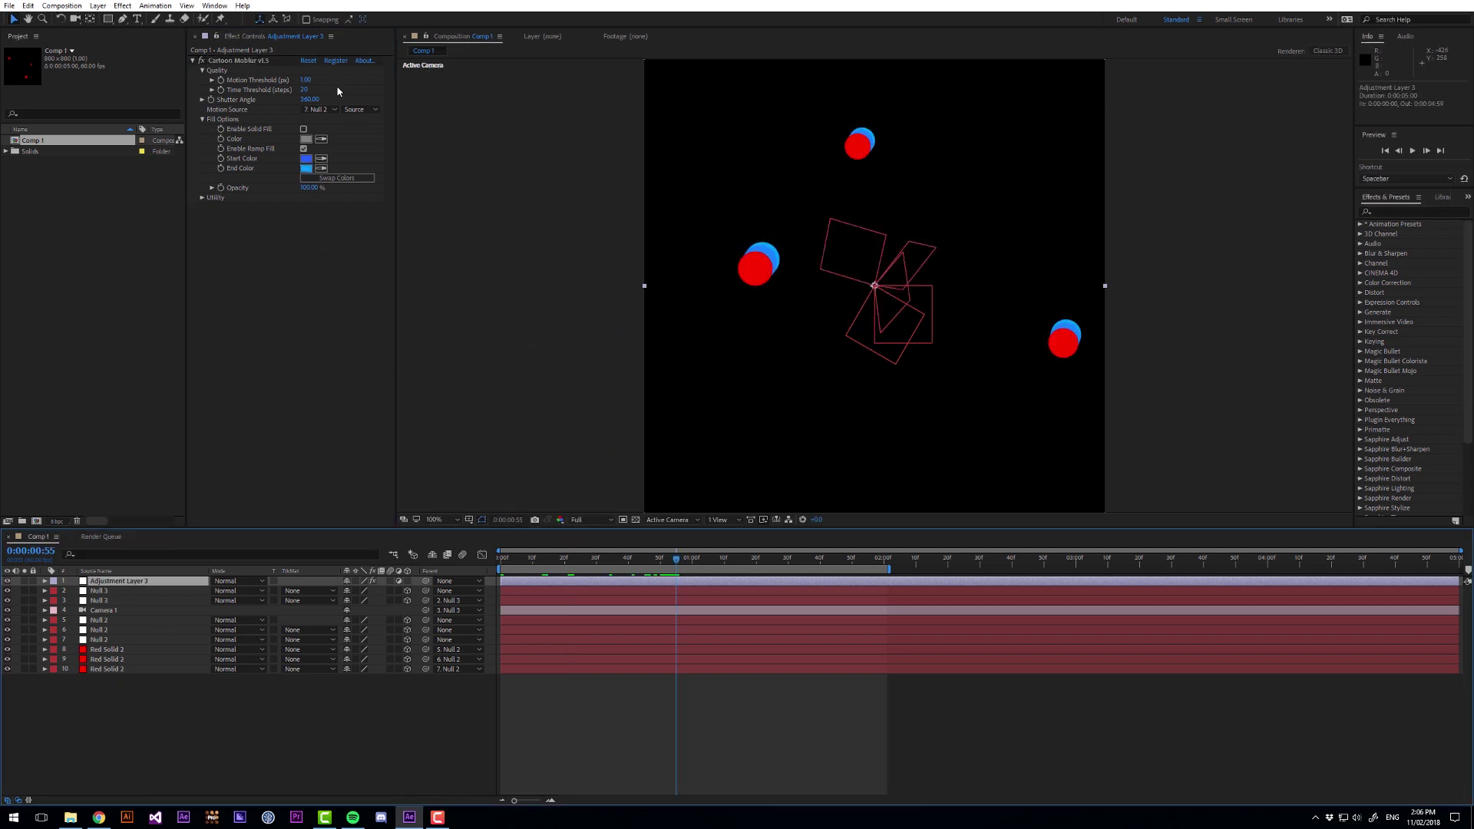
{"action": "left_click_drag", "start_coordinate": [310, 101], "coordinate": [615, 140]}
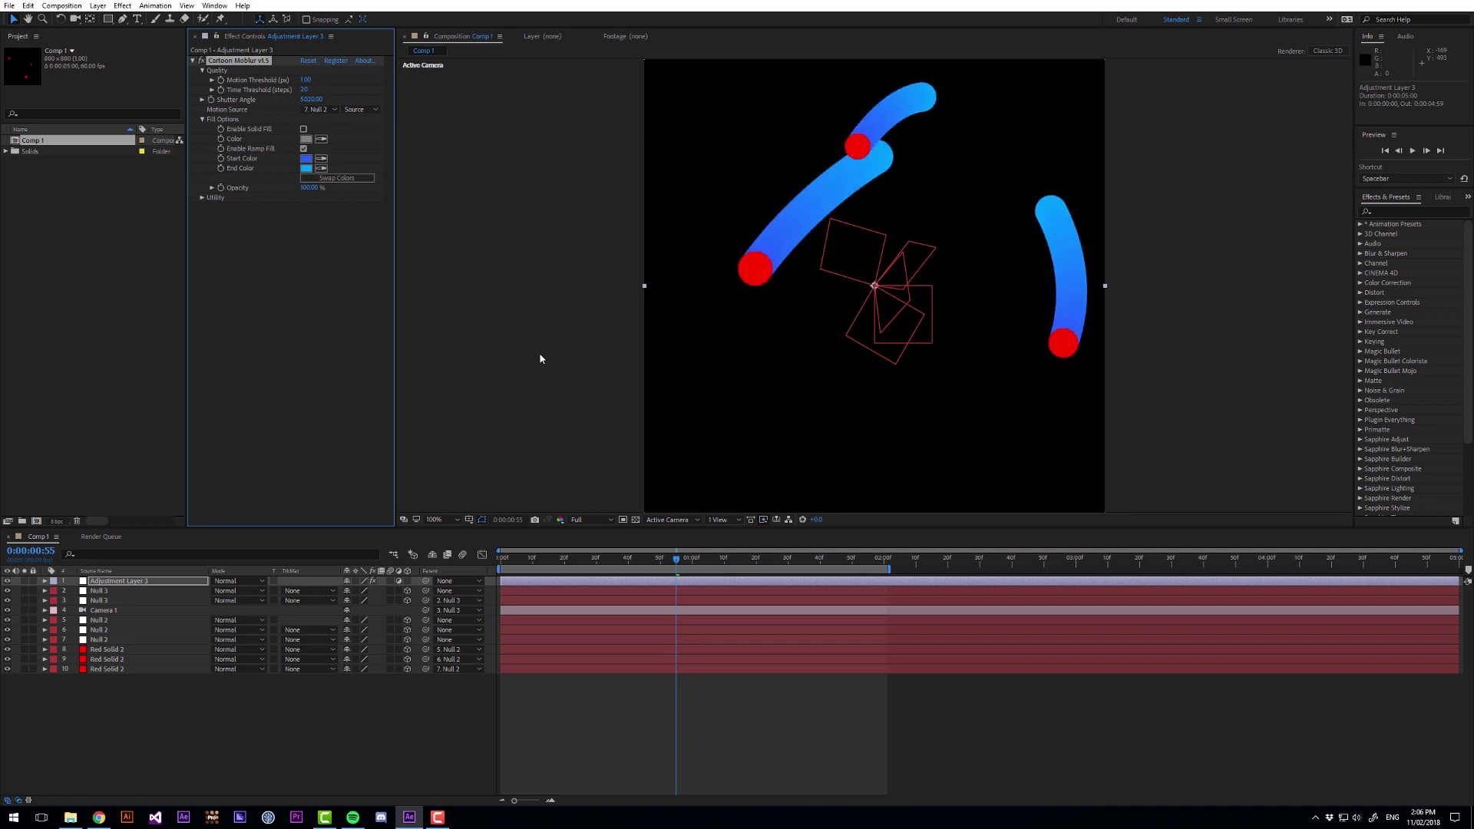
{"action": "key", "text": "ctrl+shift+a"}
{"action": "left_click", "coordinate": [307, 159]}
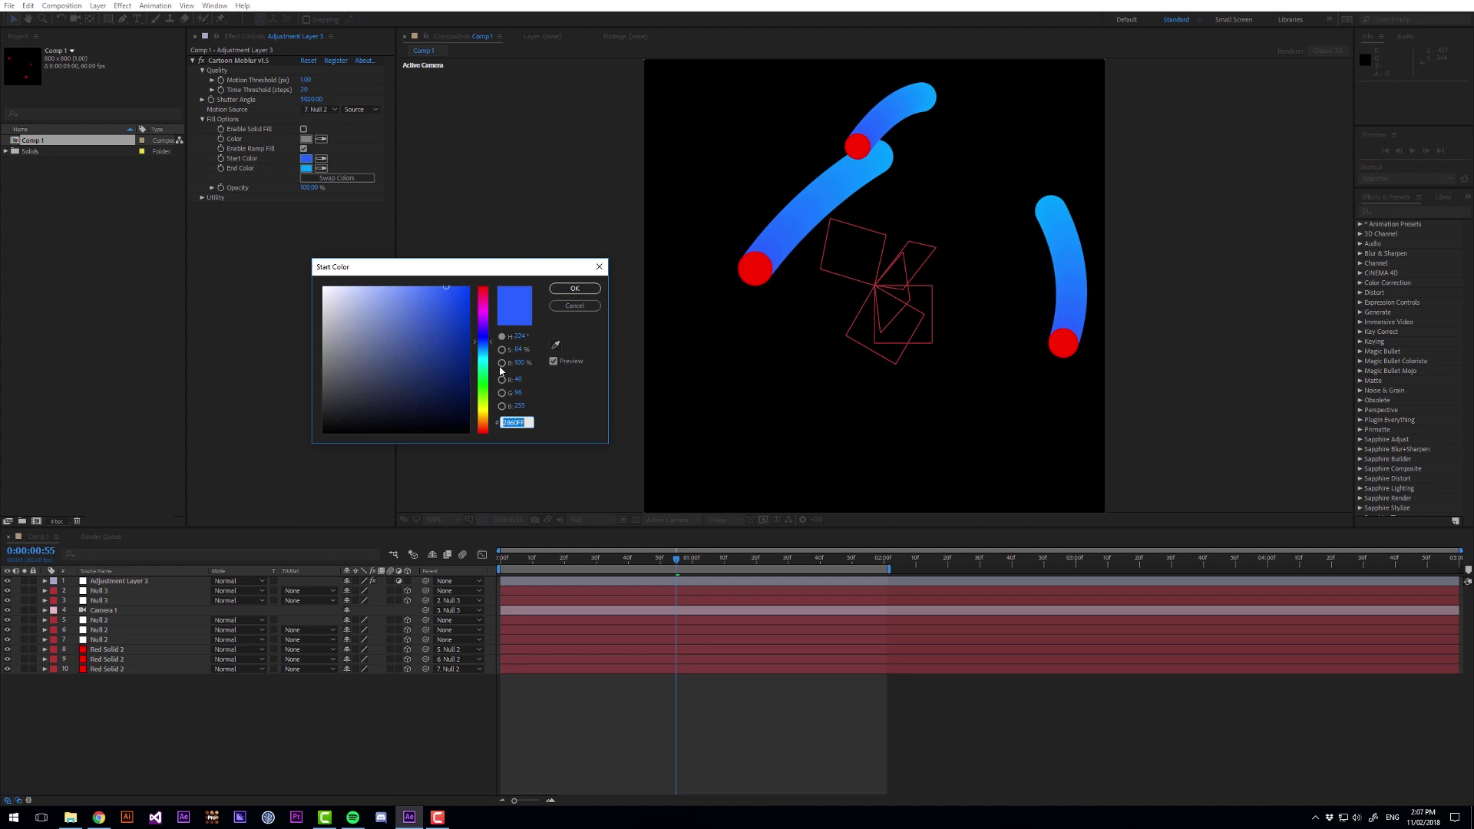
{"action": "mouse_move", "coordinate": [458, 336]}
{"action": "left_mouse_down"}
{"action": "mouse_move", "coordinate": [476, 353]}
{"action": "mouse_move", "coordinate": [438, 365]}
{"action": "left_mouse_up"}
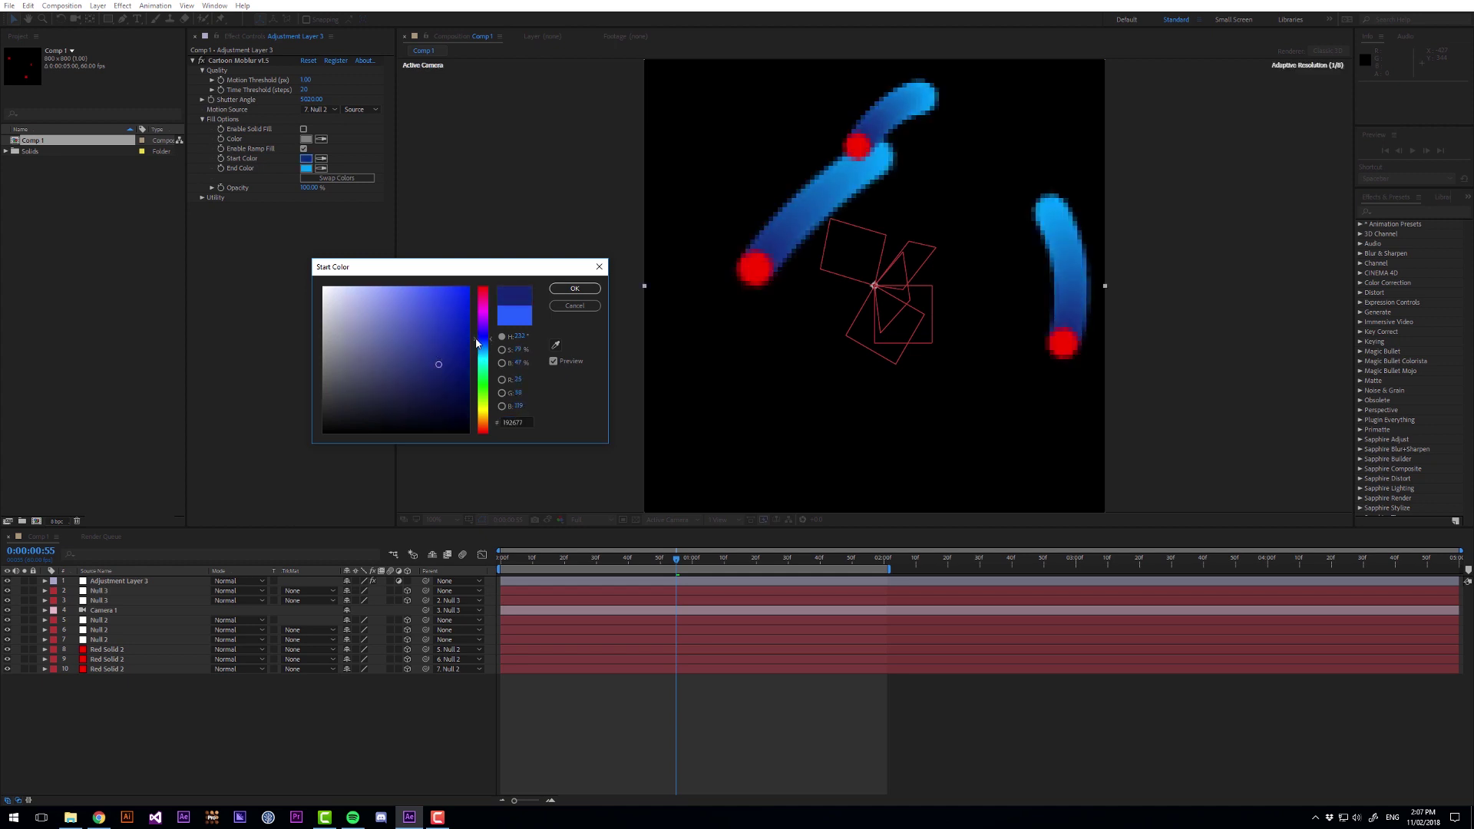
{"action": "left_click", "coordinate": [512, 421]}
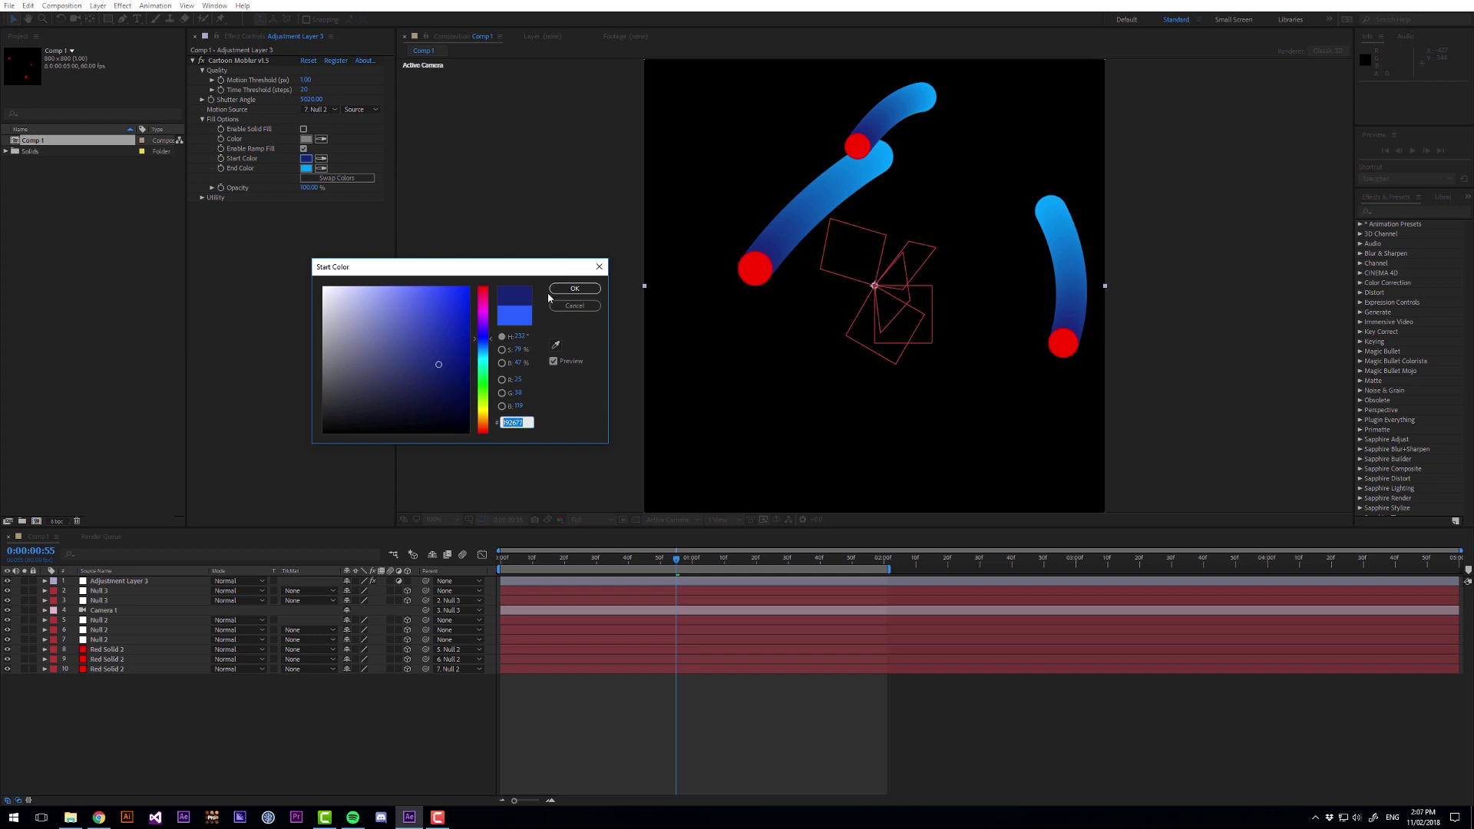
{"action": "left_click", "coordinate": [572, 289]}
Step: Apply a Fill effect to Red Solid 2 with a dark blue colour
{"action": "left_click", "coordinate": [101, 641]}
{"action": "left_click", "coordinate": [102, 650]}
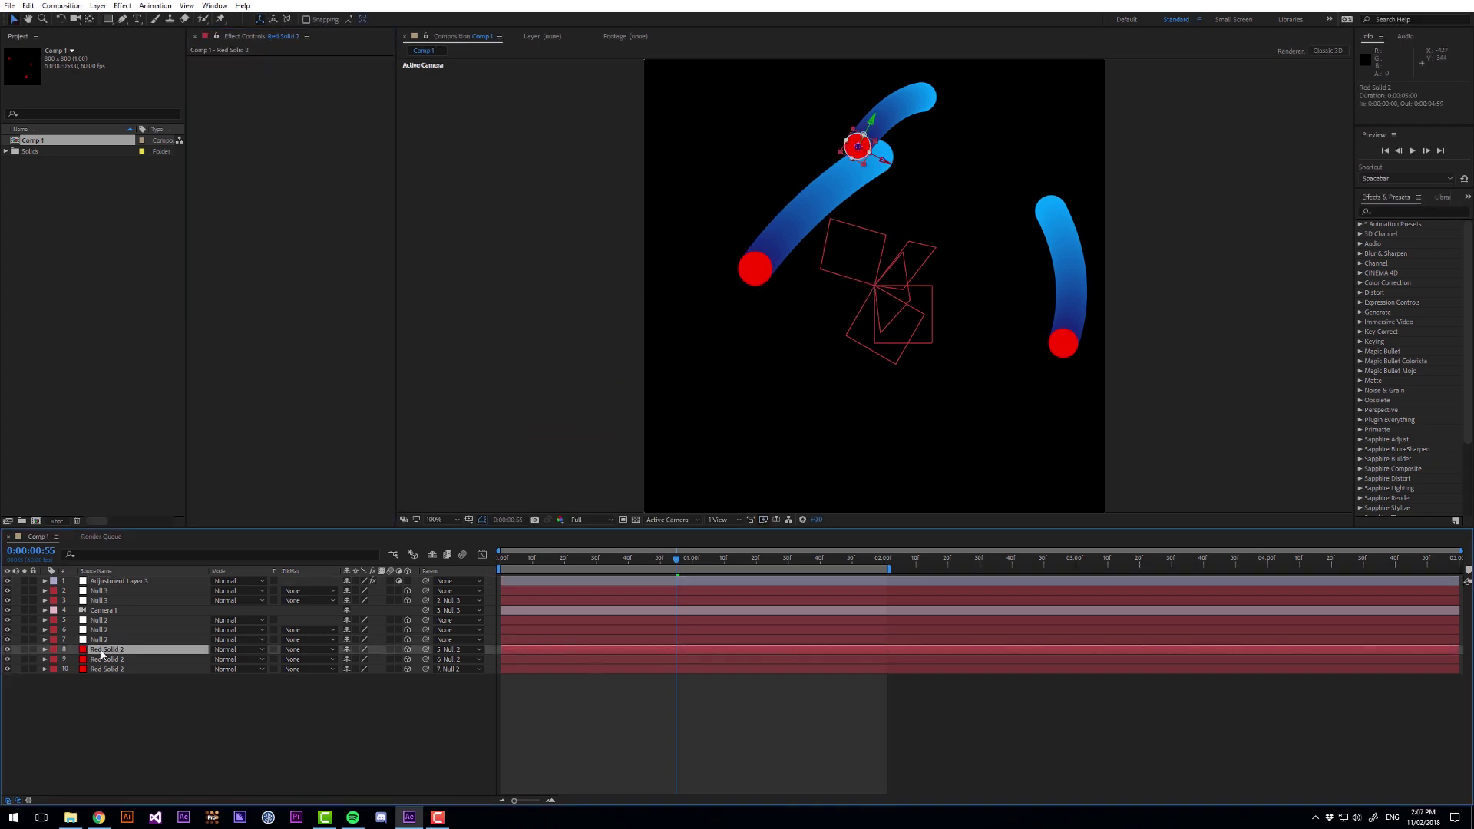
{"action": "key", "text": "ctrl+space"}
{"action": "type", "text": "fill"}
{"action": "key", "text": "Return"}
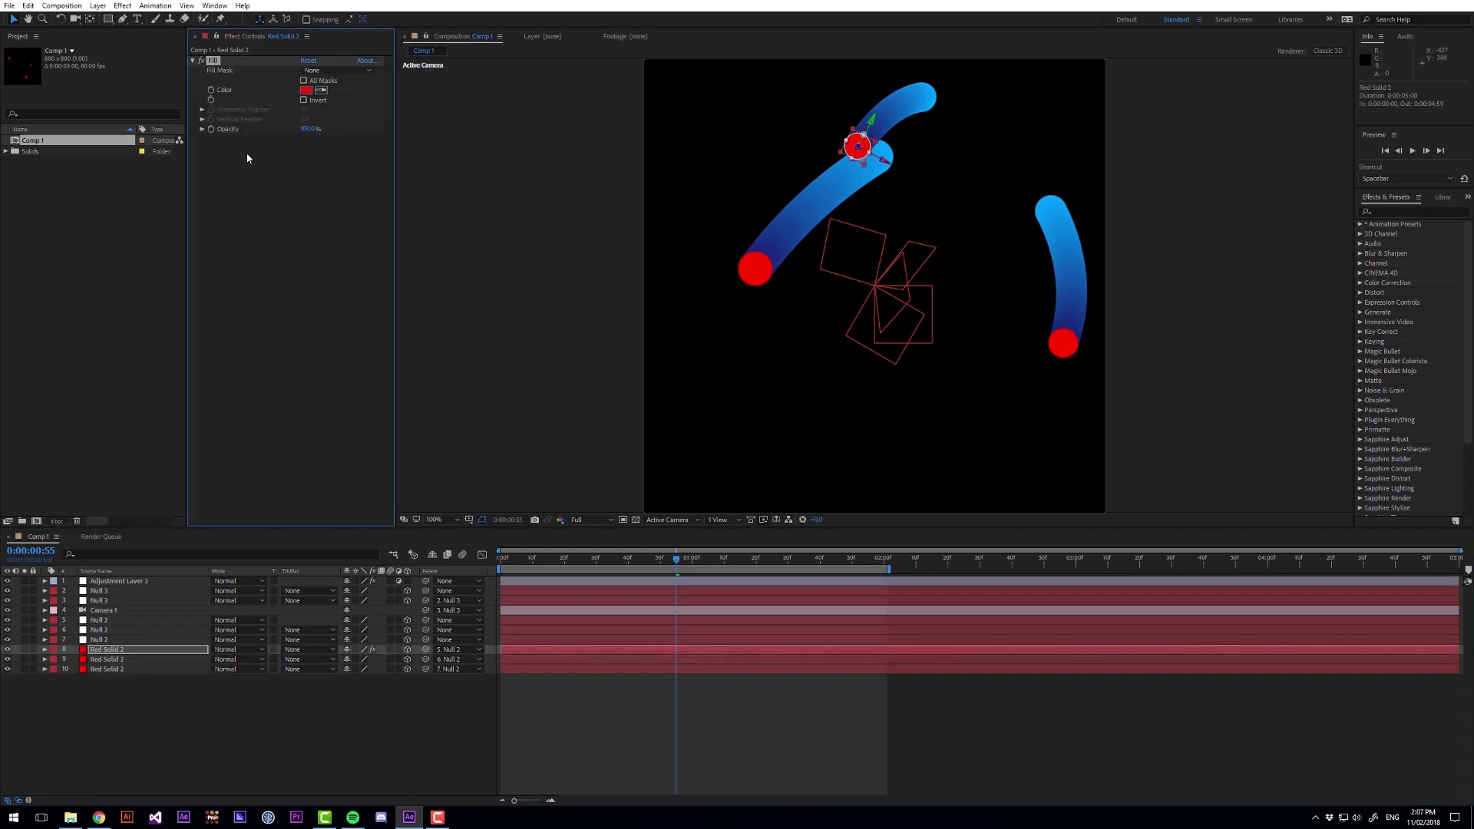
{"action": "left_click", "coordinate": [305, 90]}
{"action": "left_click", "coordinate": [483, 329]}
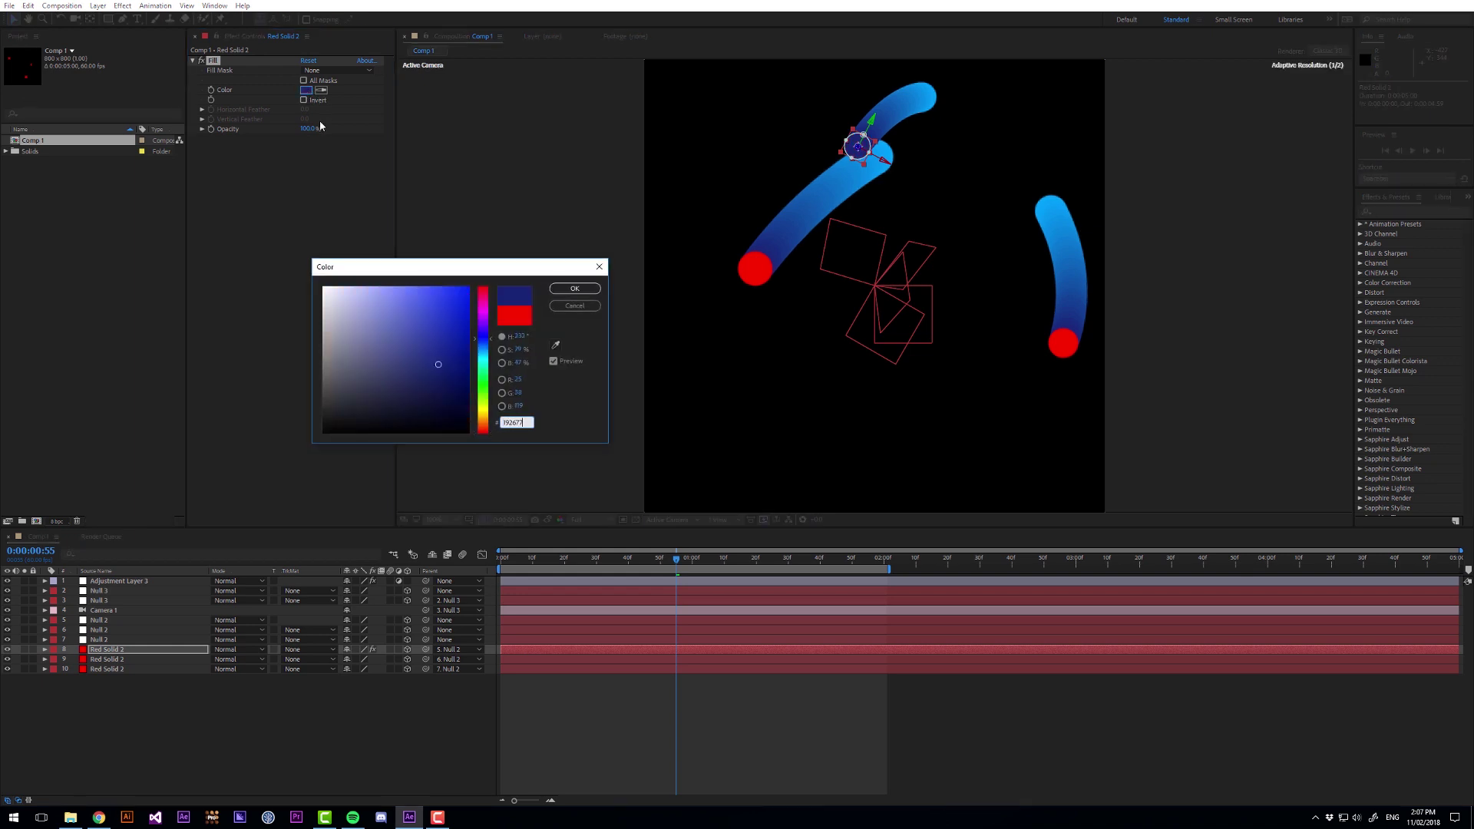
{"action": "left_click", "coordinate": [576, 289]}
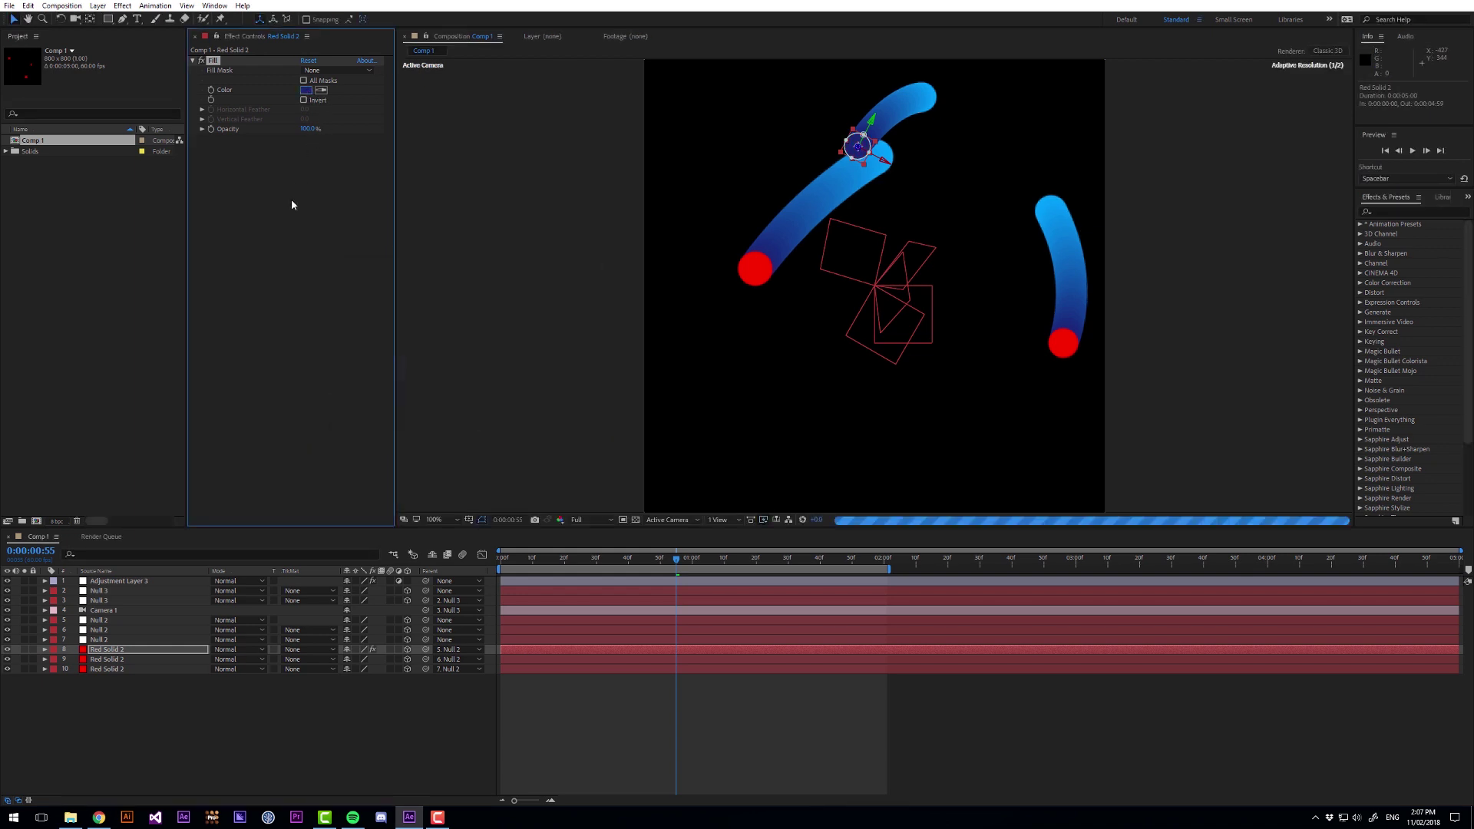
Step: Paste the blue Fill onto the other two red dots and preview
{"action": "left_click", "coordinate": [112, 671], "text": "shift"}
{"action": "key", "text": "ctrl+v"}
{"action": "left_click", "coordinate": [597, 304]}
{"action": "key", "text": "space"}
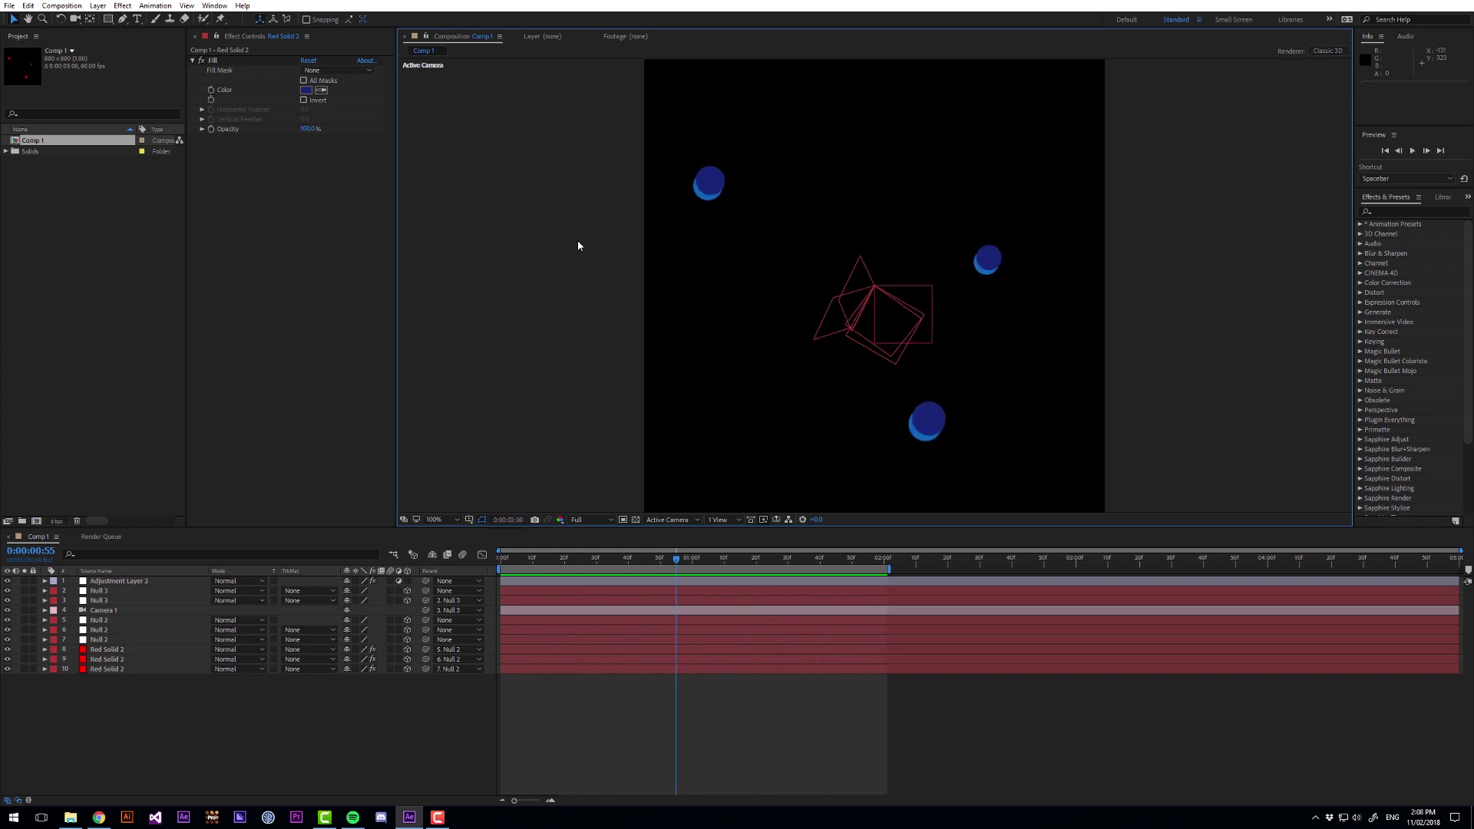
Step: Trim Comp 1's work area to 0:00:02:00–0:00:03:59 and play it as a looping preview
{"action": "key", "text": "space"}
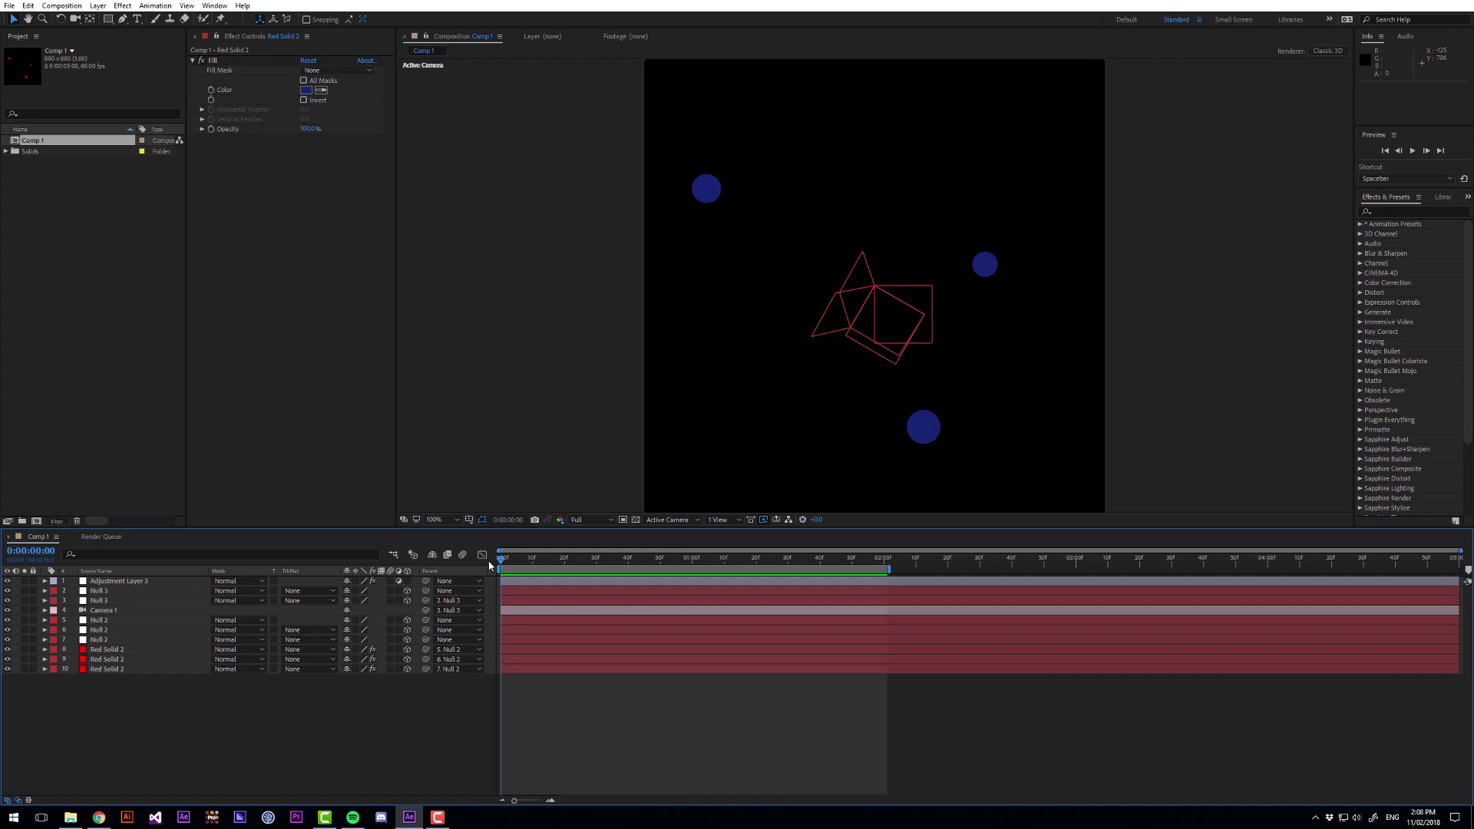
{"action": "left_click_drag", "start_coordinate": [500, 558], "coordinate": [784, 590]}
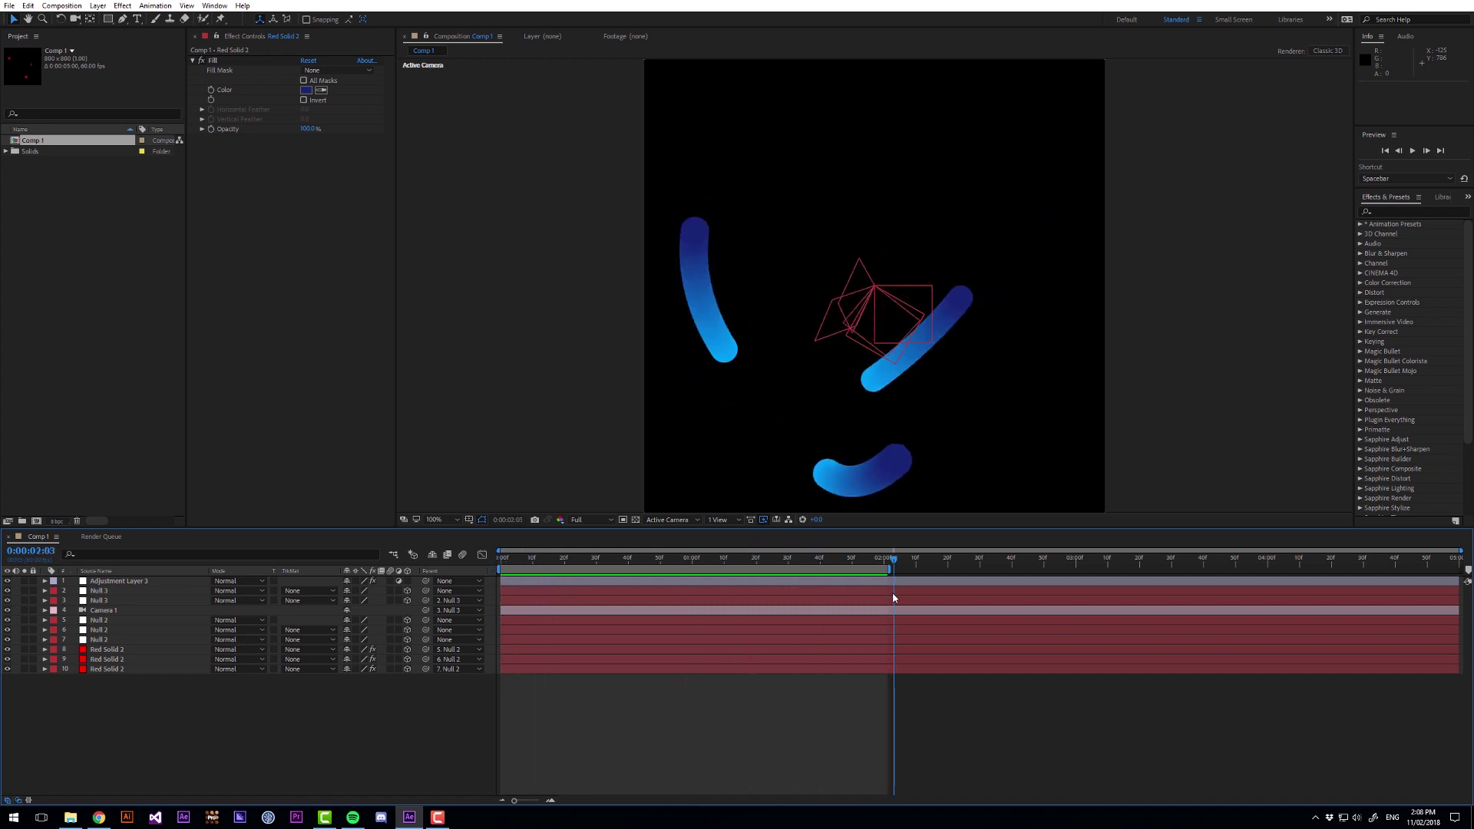
{"action": "left_click_drag", "start_coordinate": [894, 597], "coordinate": [884, 597]}
{"action": "key", "text": "b"}
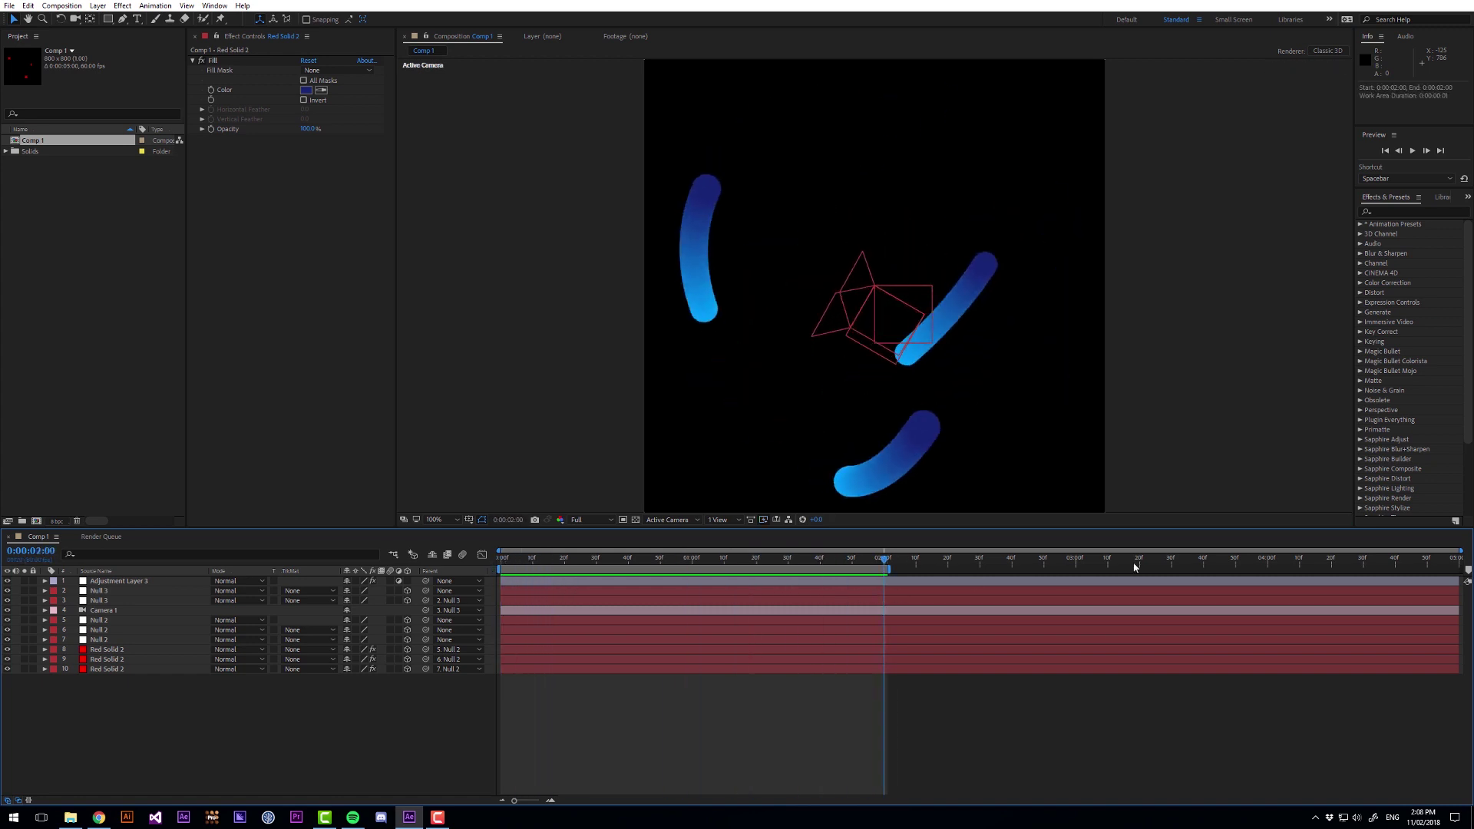
{"action": "left_click", "coordinate": [1265, 568]}
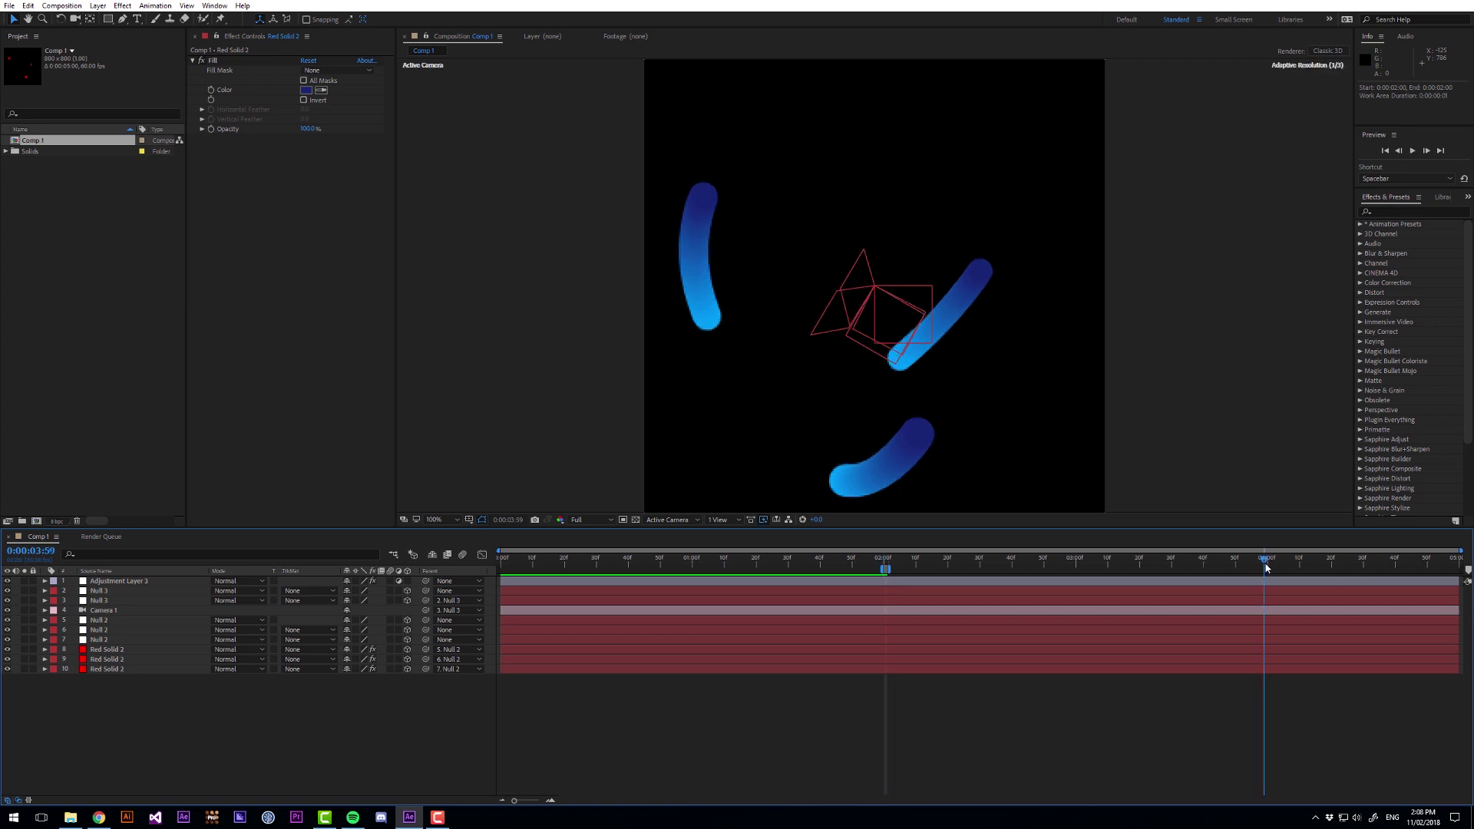
{"action": "key", "text": "n"}
{"action": "key", "text": "space"}
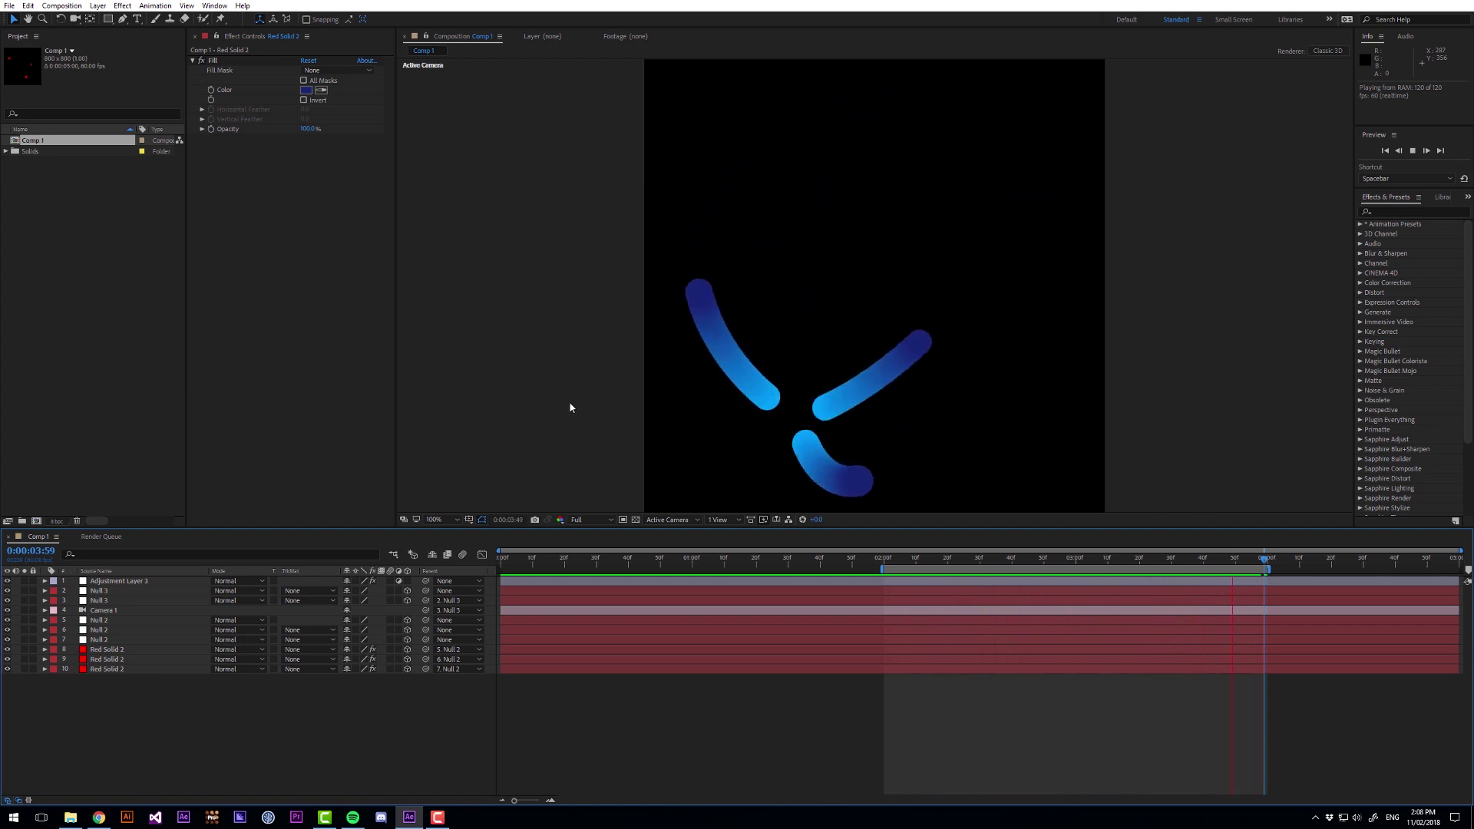
{"action": "key", "text": "space"}
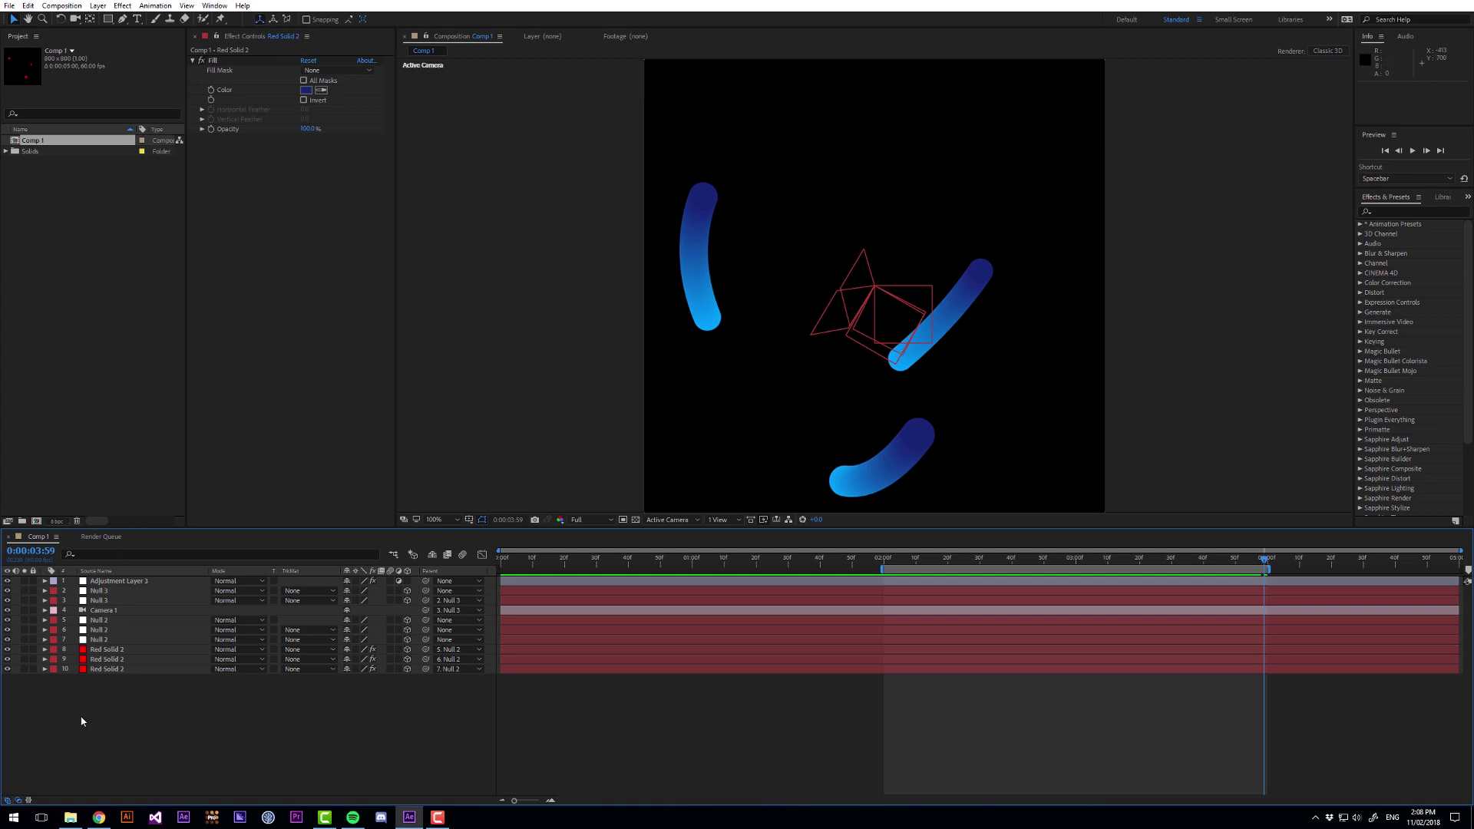
Step: Create a full comp-size solid layer in a deep, muted blue
{"action": "key", "text": "ctrl+y"}
{"action": "left_click", "coordinate": [621, 400]}
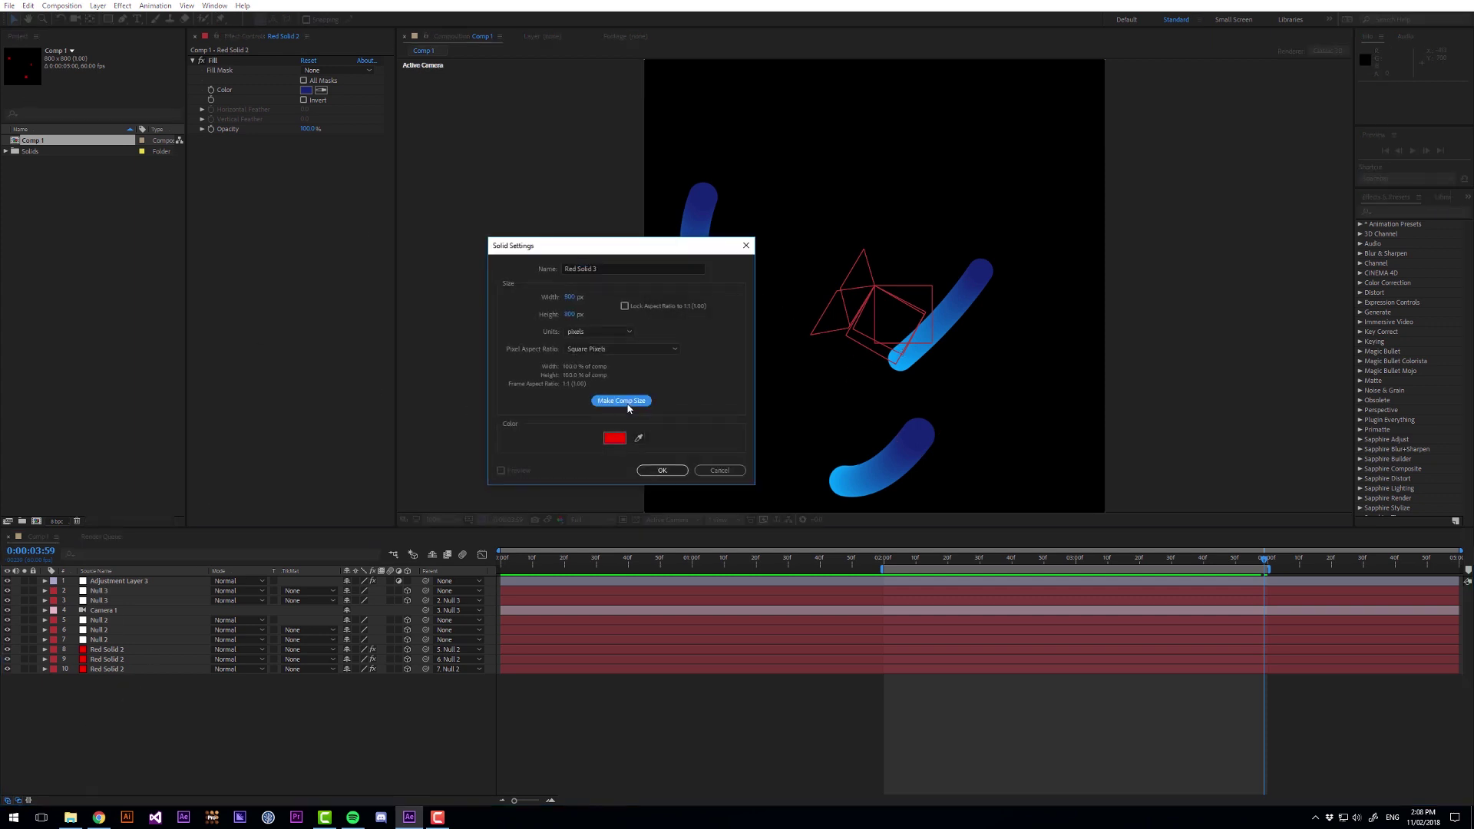
{"action": "left_click", "coordinate": [614, 437]}
{"action": "left_click_drag", "start_coordinate": [492, 377], "coordinate": [489, 345]}
{"action": "left_click", "coordinate": [438, 361]}
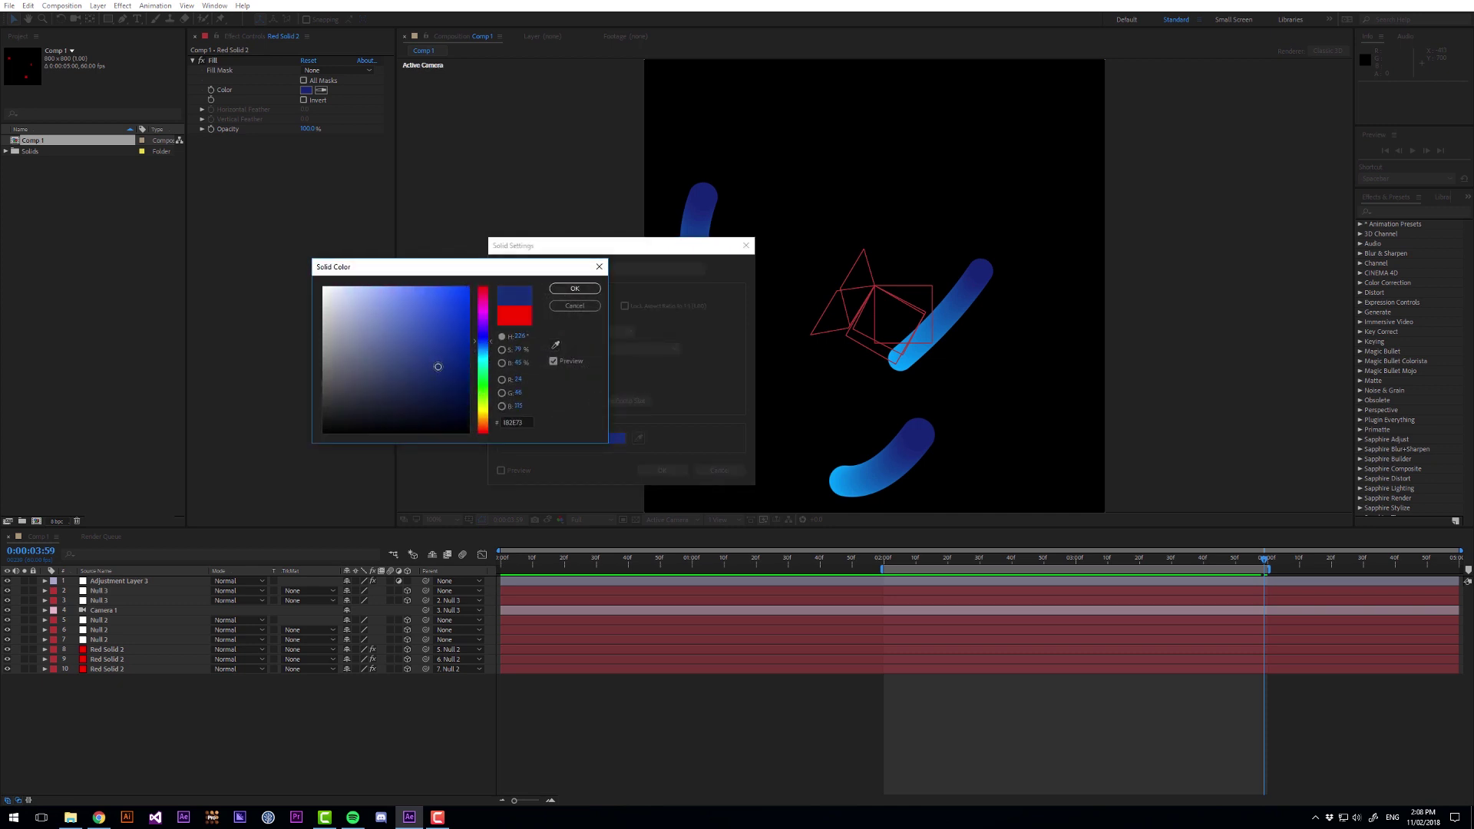
{"action": "key", "text": "Return"}
{"action": "key", "text": "Return"}
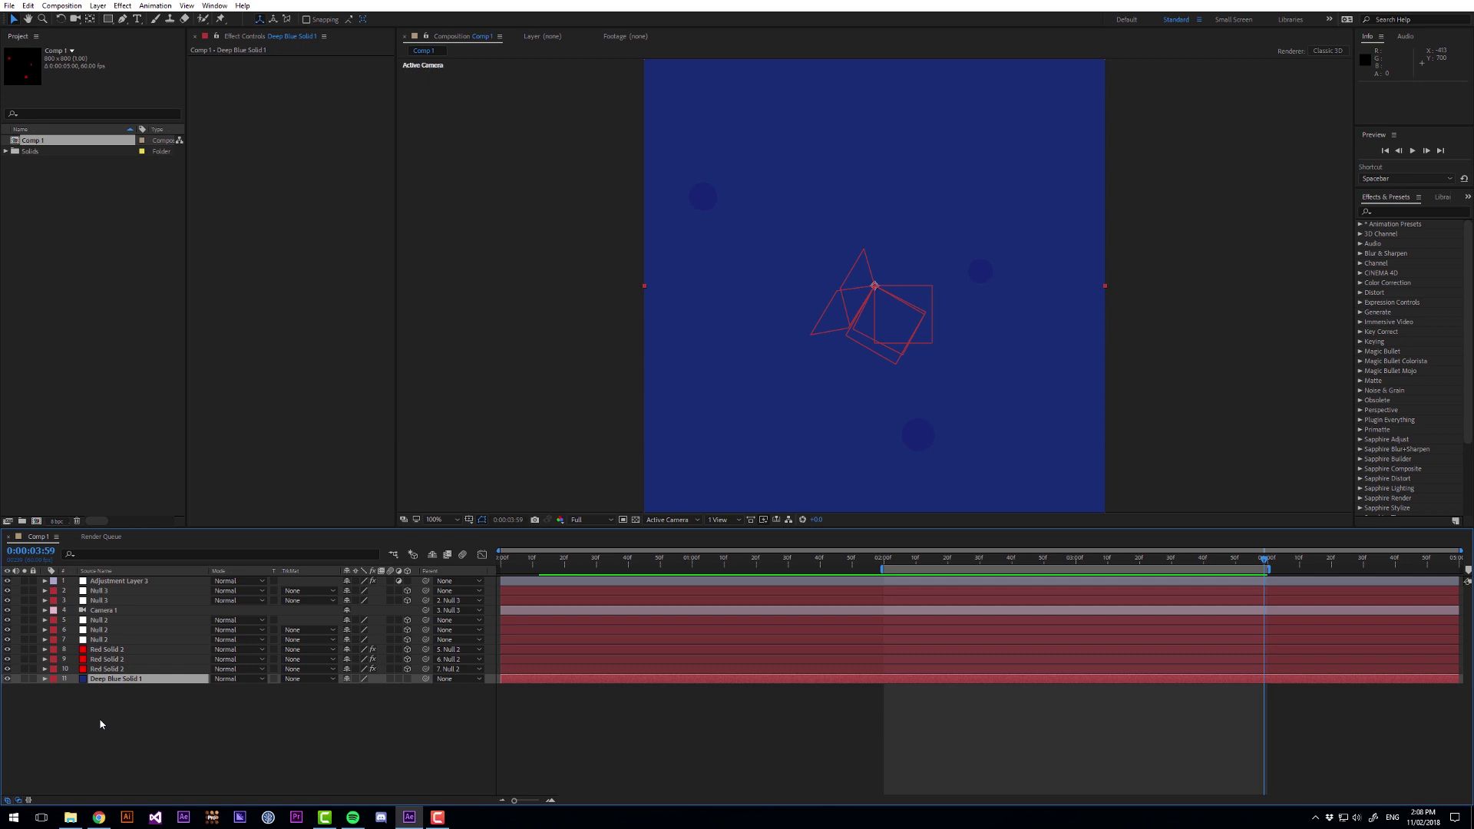
Step: Preview the animation, cut the blue solid from Comp 1, and nest Comp 1 in a new composition
{"action": "key", "text": "space"}
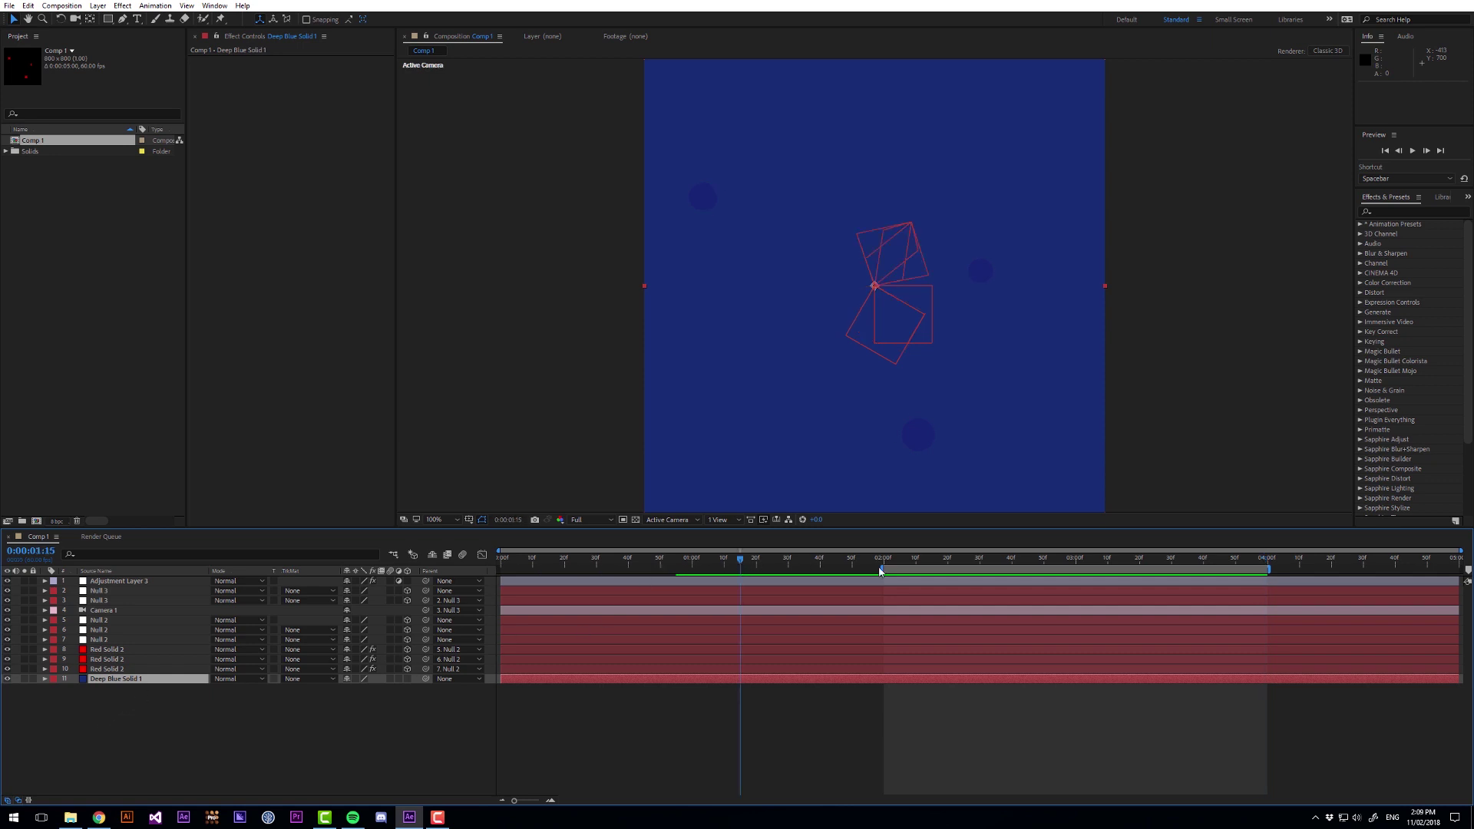
{"action": "key", "text": "ctrl+x"}
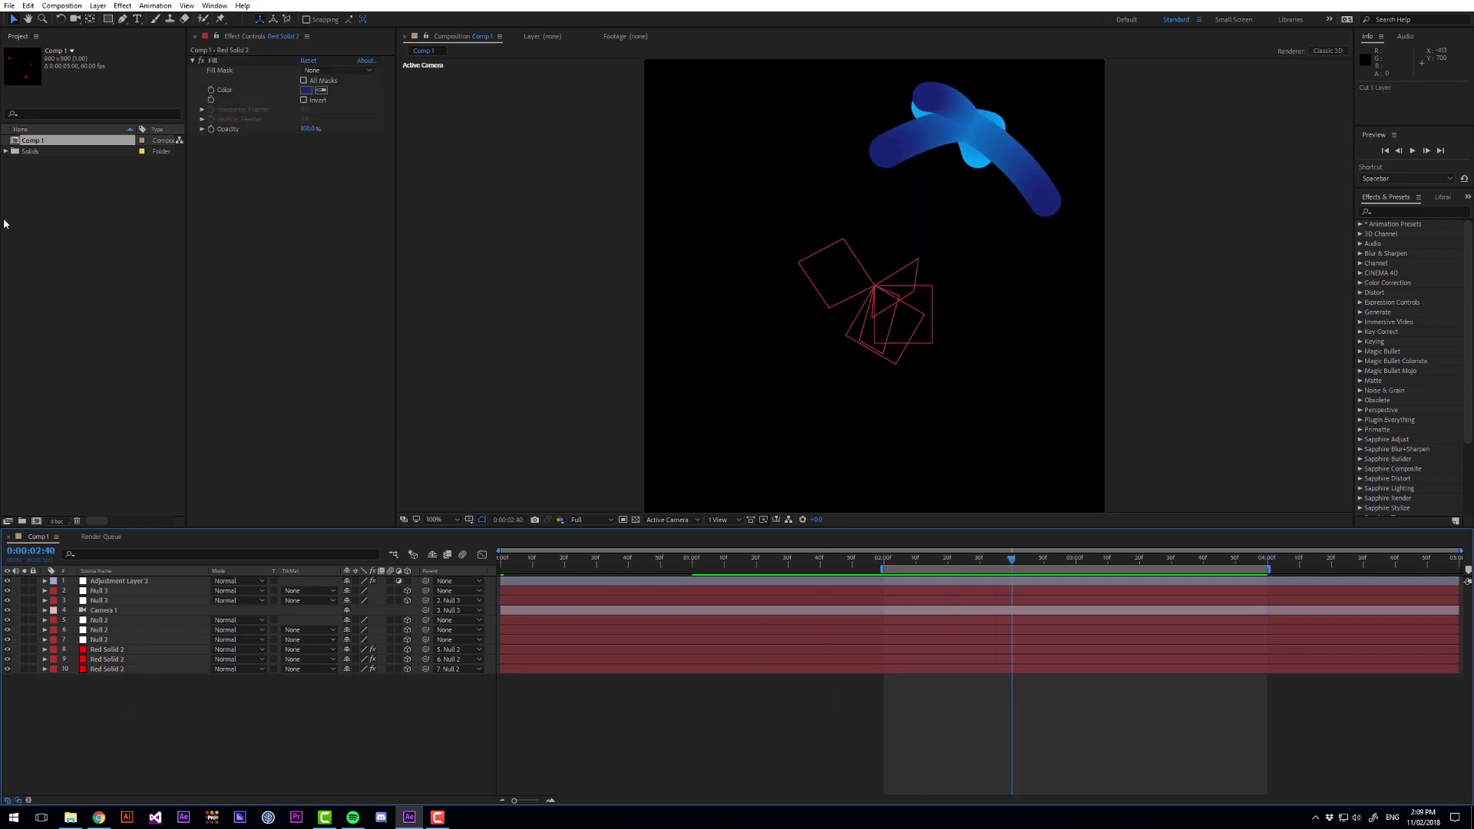
{"action": "left_click_drag", "start_coordinate": [36, 140], "coordinate": [36, 522]}
Step: Paste the blue solid into Comp 2 beneath Comp 1 and apply a Fill effect to it
{"action": "key", "text": "ctrl+v"}
{"action": "key", "text": "ctrl+bracketleft"}
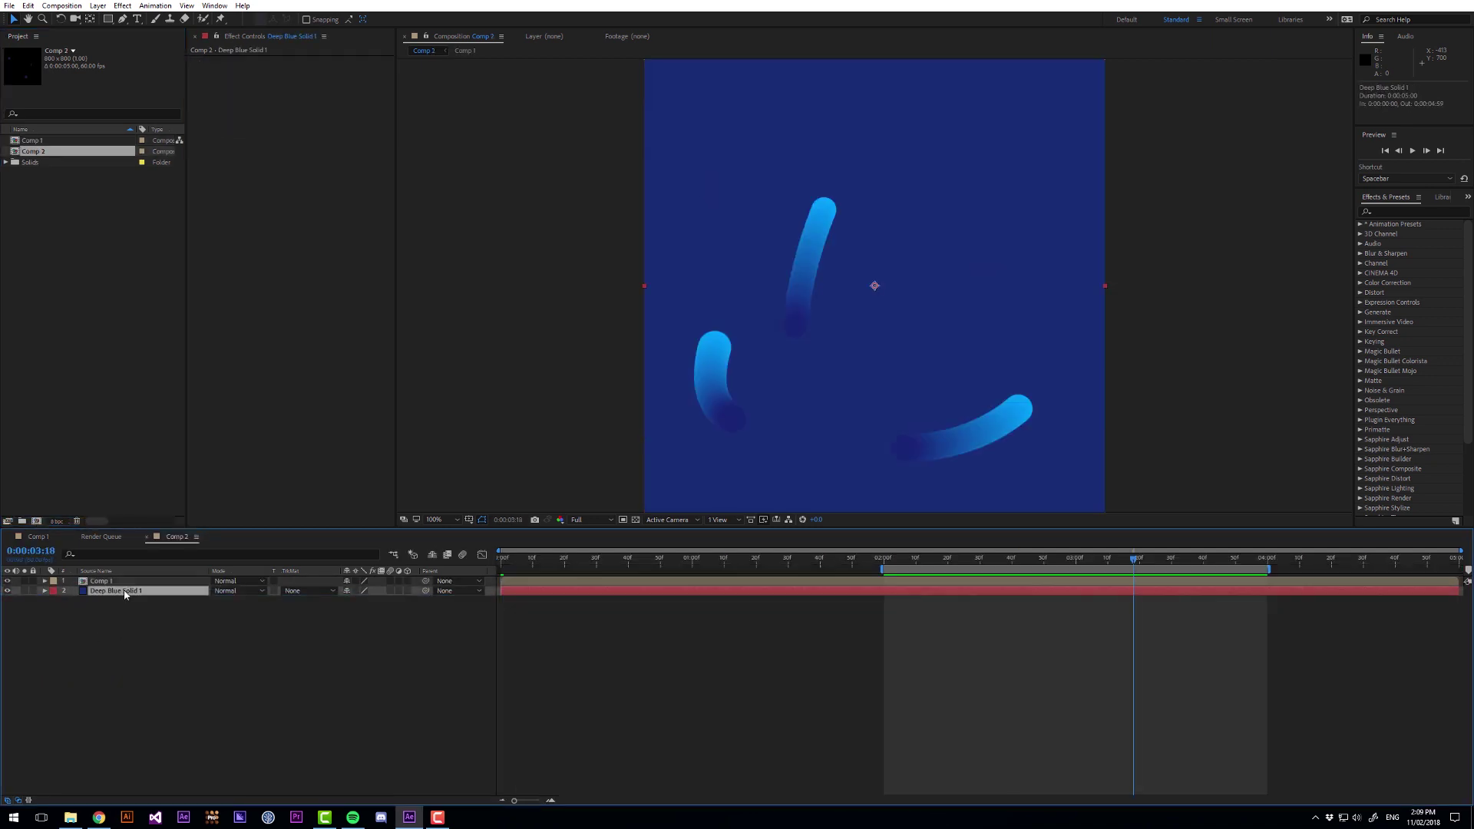
{"action": "key", "text": "ctrl+space"}
{"action": "type", "text": "fill"}
{"action": "key", "text": "Return"}
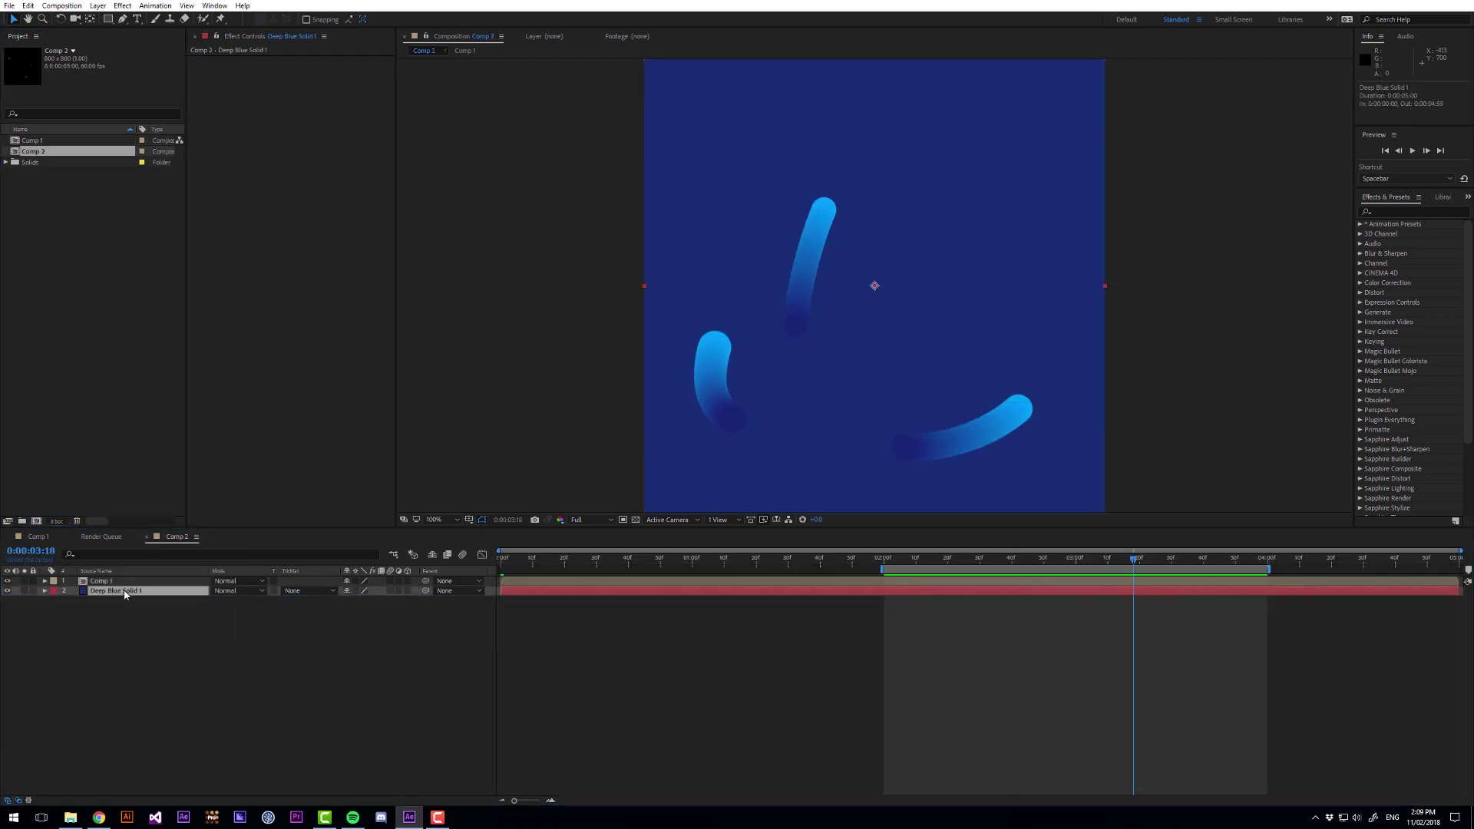
Step: Set the solid's Fill colour to a very dark navy
{"action": "left_click", "coordinate": [306, 90]}
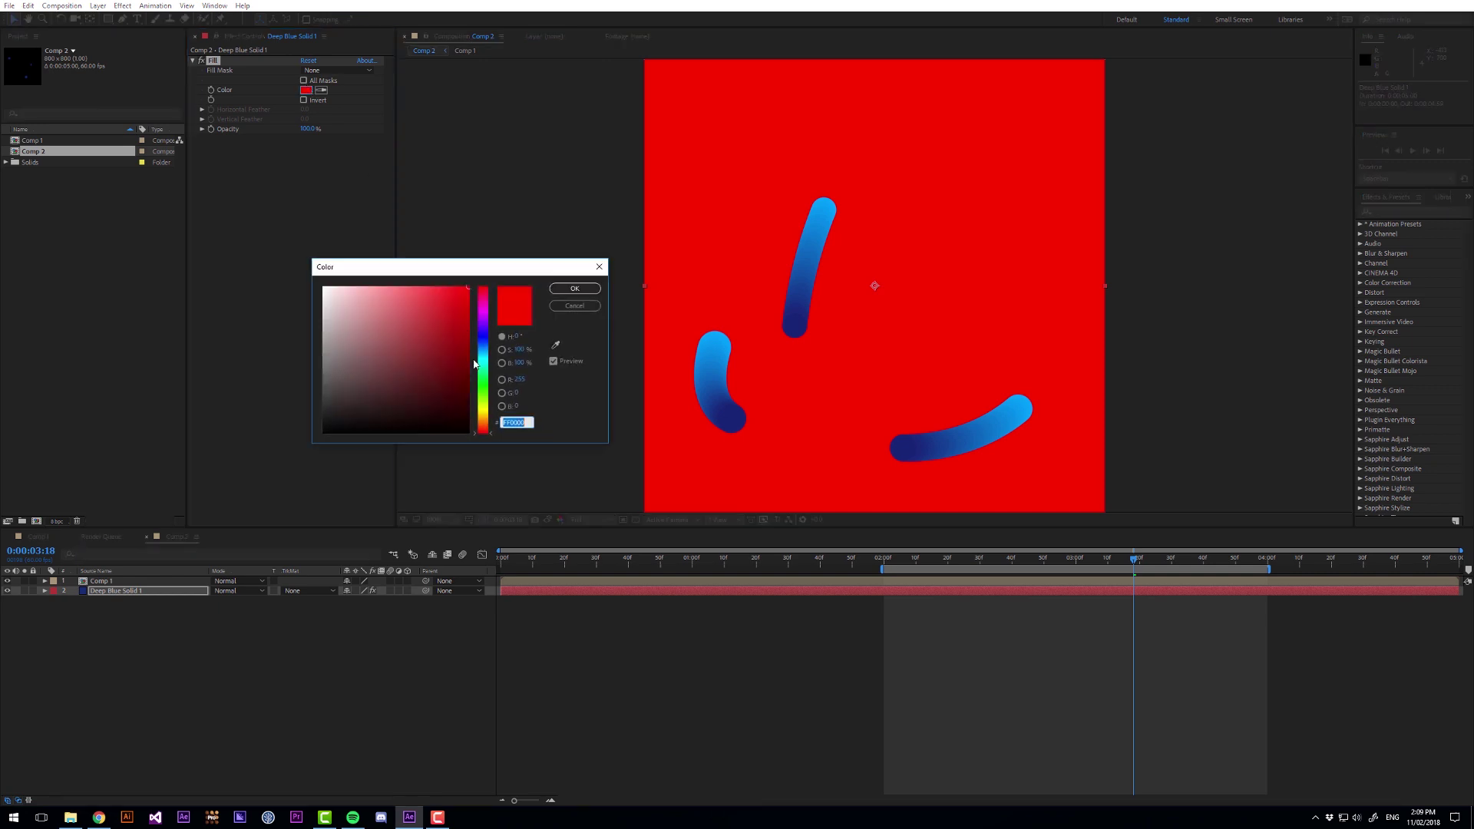
{"action": "left_click_drag", "start_coordinate": [492, 350], "coordinate": [483, 336]}
{"action": "left_click", "coordinate": [446, 354]}
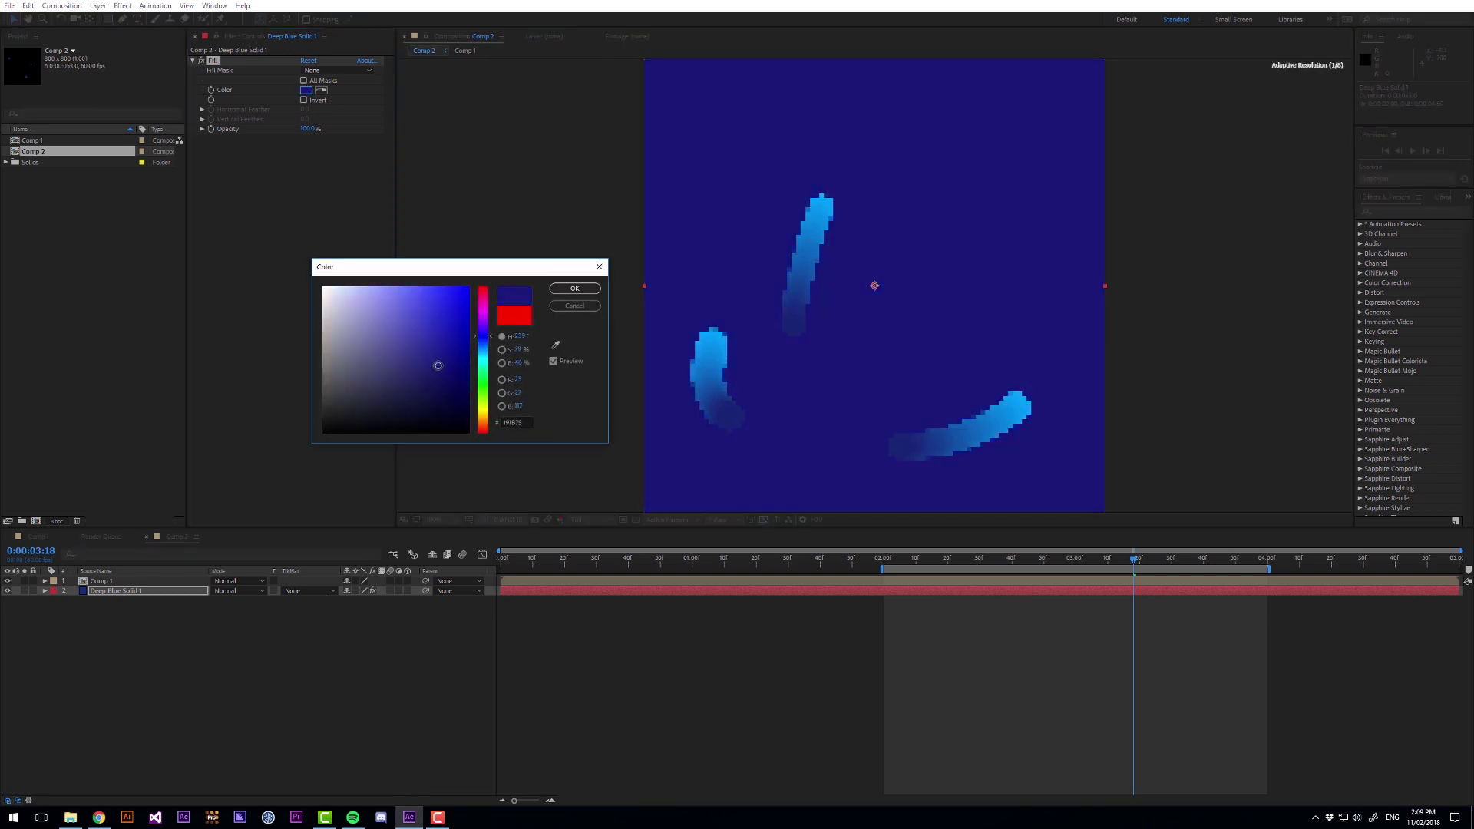
{"action": "mouse_move", "coordinate": [434, 389]}
{"action": "left_mouse_down"}
{"action": "mouse_move", "coordinate": [450, 398]}
{"action": "mouse_move", "coordinate": [392, 419]}
{"action": "left_mouse_up"}
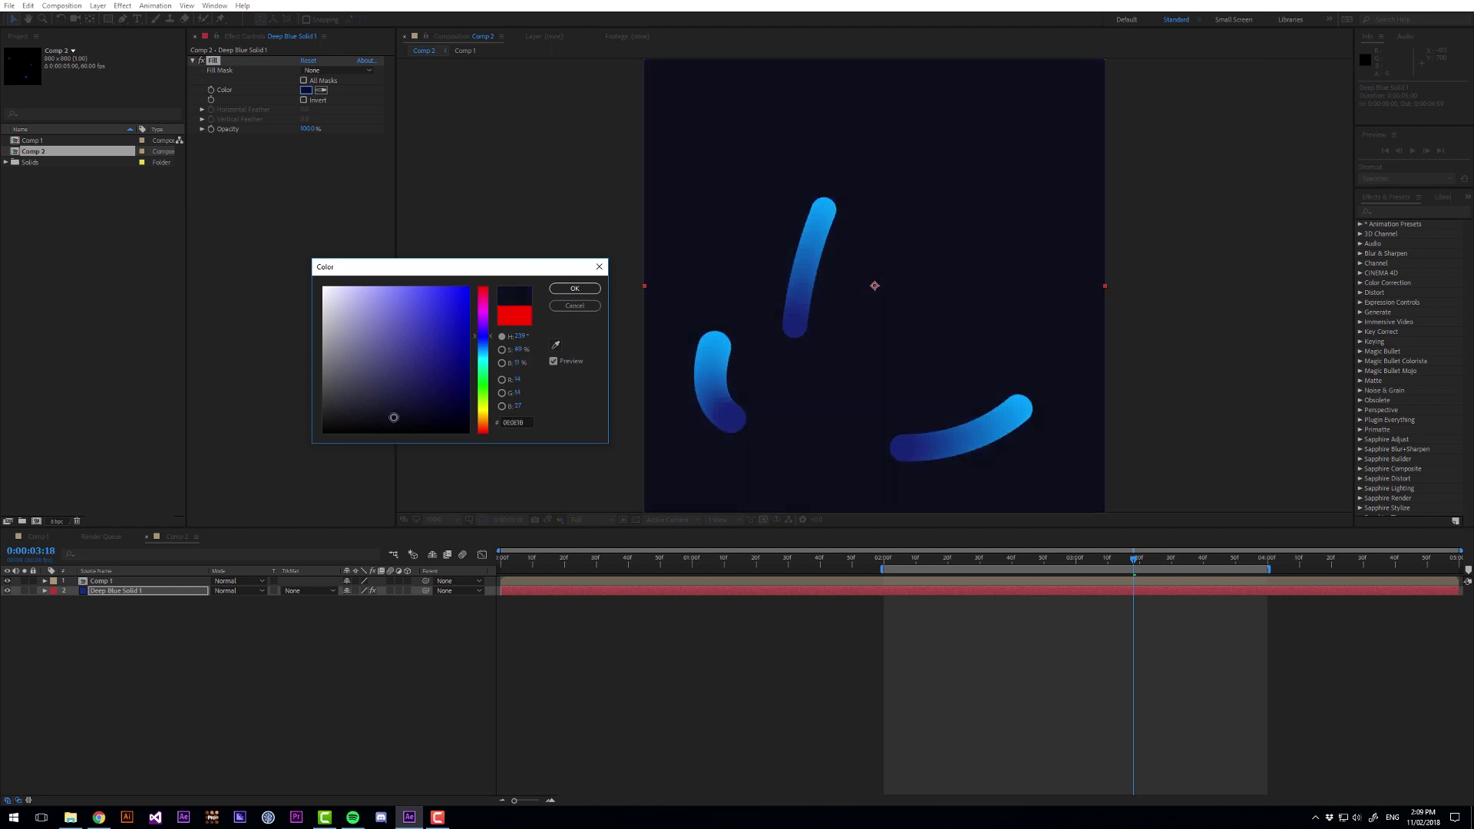
{"action": "key", "text": "Return"}
Step: Back in Comp 1, show the Rotation properties of both Null 3 layers
{"action": "key", "text": "shift+Escape"}
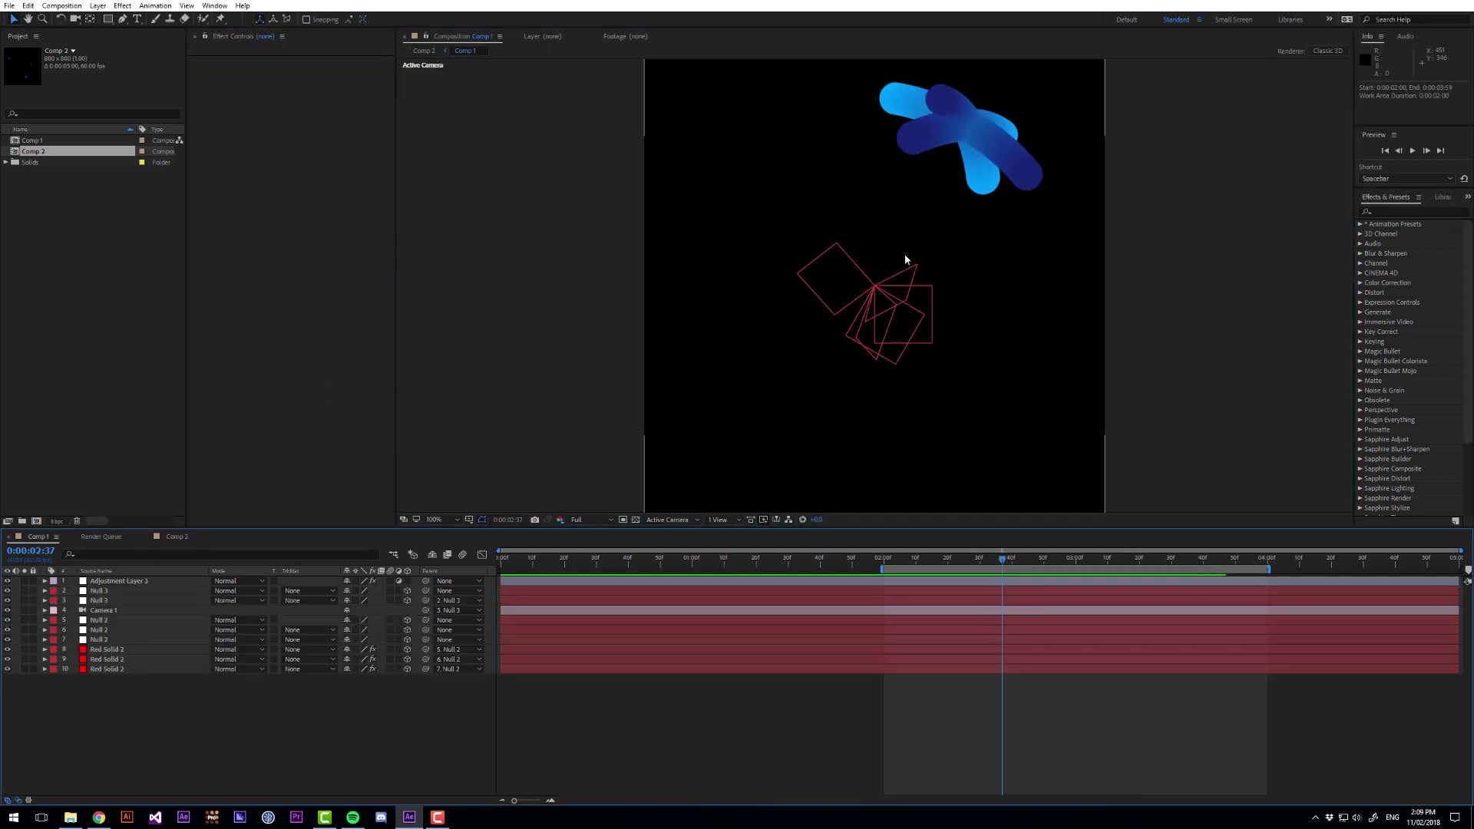
{"action": "left_click", "coordinate": [127, 591]}
{"action": "left_click", "coordinate": [126, 600], "text": "shift"}
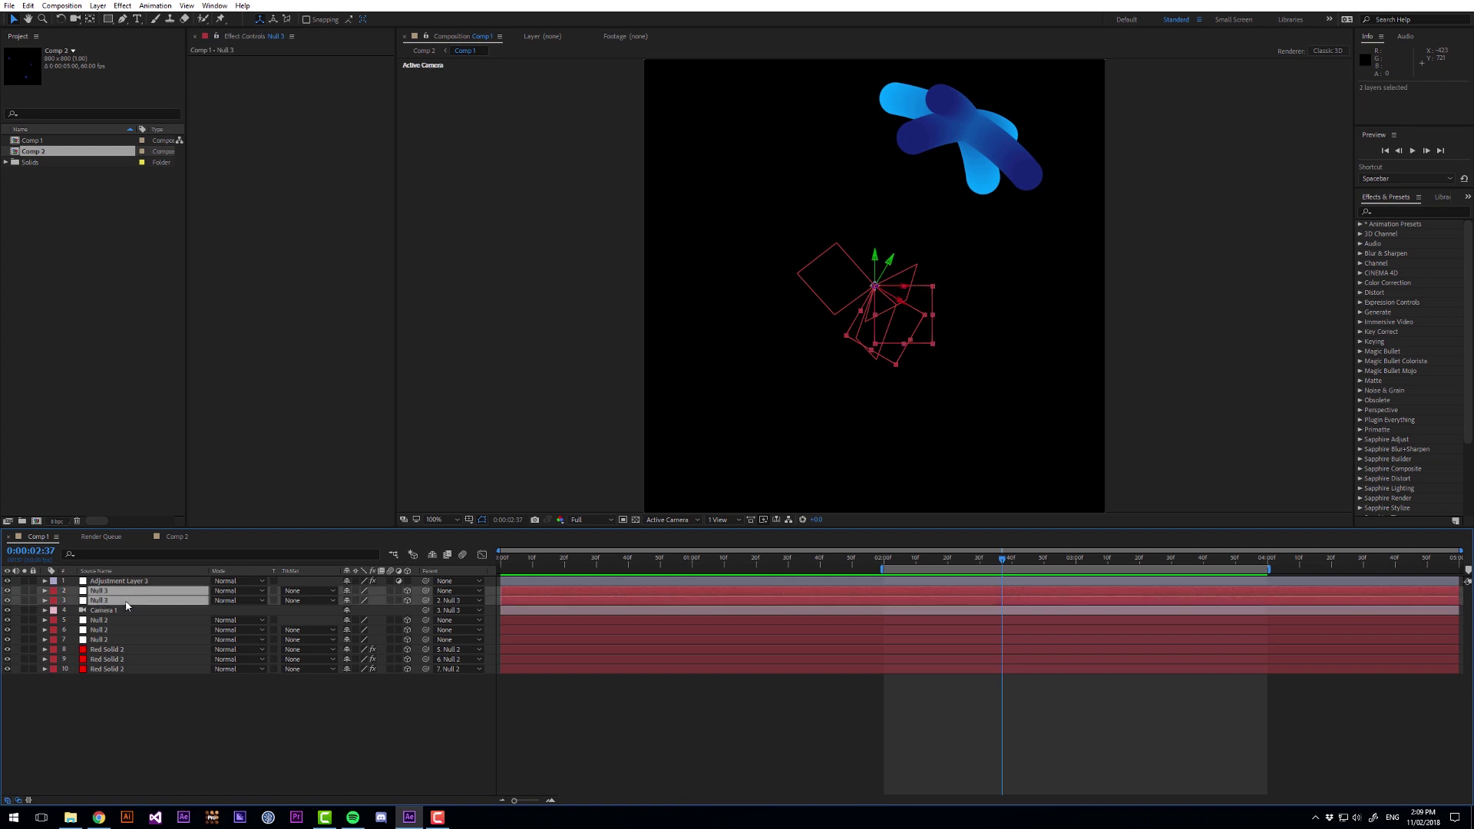
{"action": "key", "text": "r"}
{"action": "key", "text": "F2"}
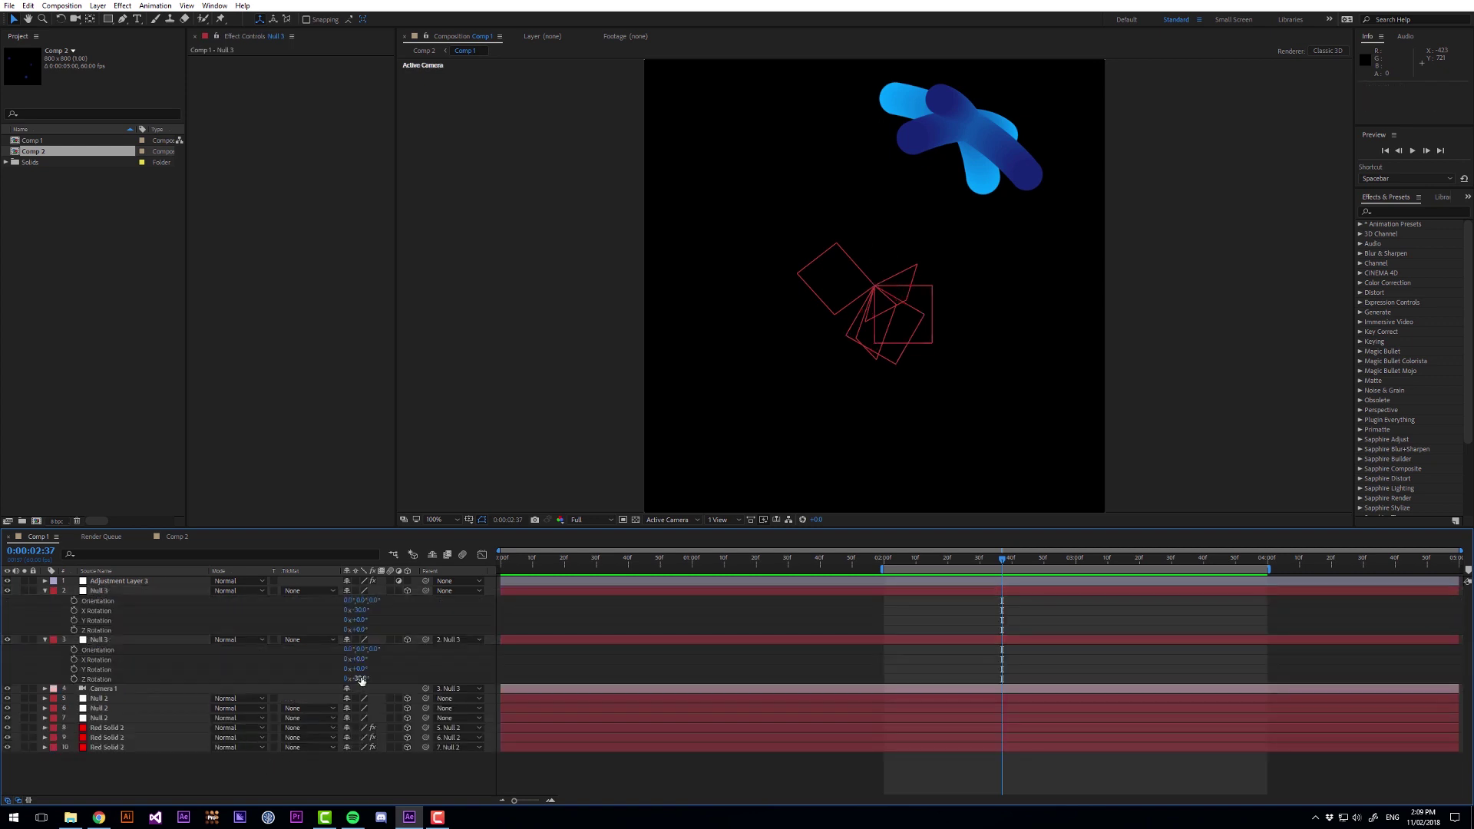
Step: Set the lower Null 3 Z Rotation to -32.3° and the upper Null 3 X Rotation to -48.3°
{"action": "left_click_drag", "start_coordinate": [360, 680], "coordinate": [341, 671]}
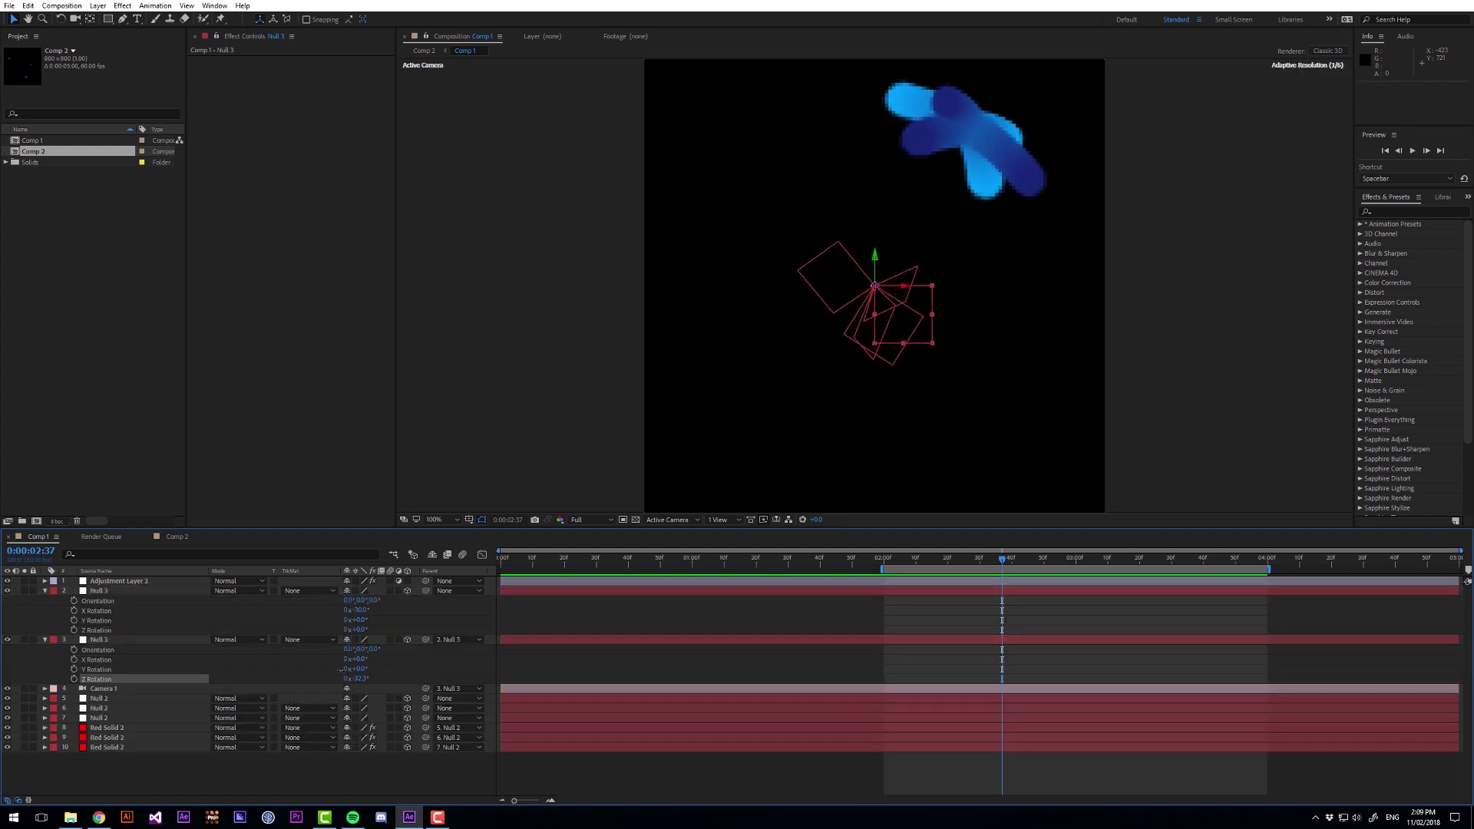
{"action": "left_click_drag", "start_coordinate": [358, 610], "coordinate": [277, 631]}
{"action": "left_click_drag", "start_coordinate": [760, 376], "coordinate": [716, 372]}
{"action": "left_click", "coordinate": [175, 537]}
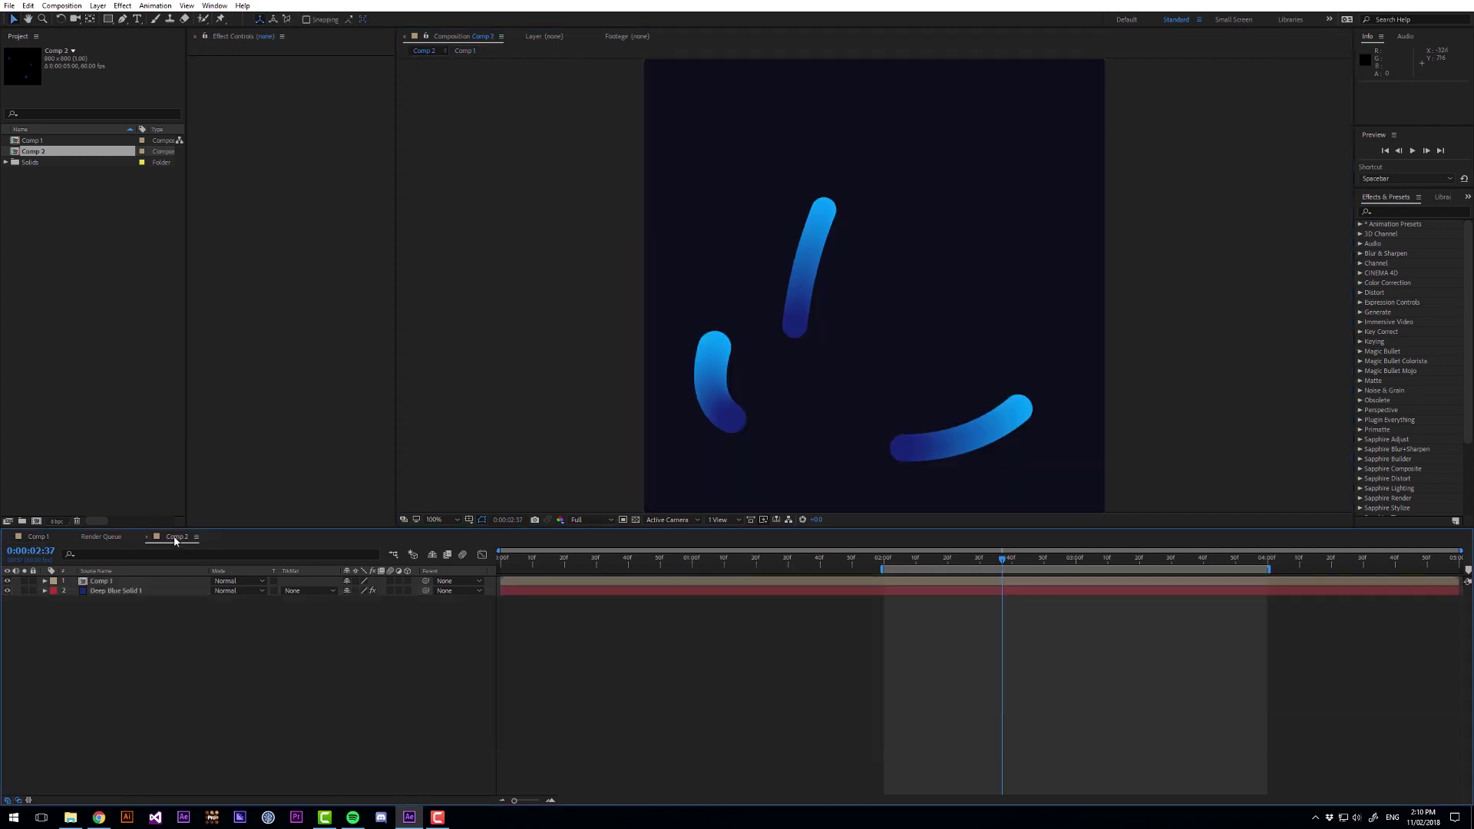
{"action": "key", "text": "space"}
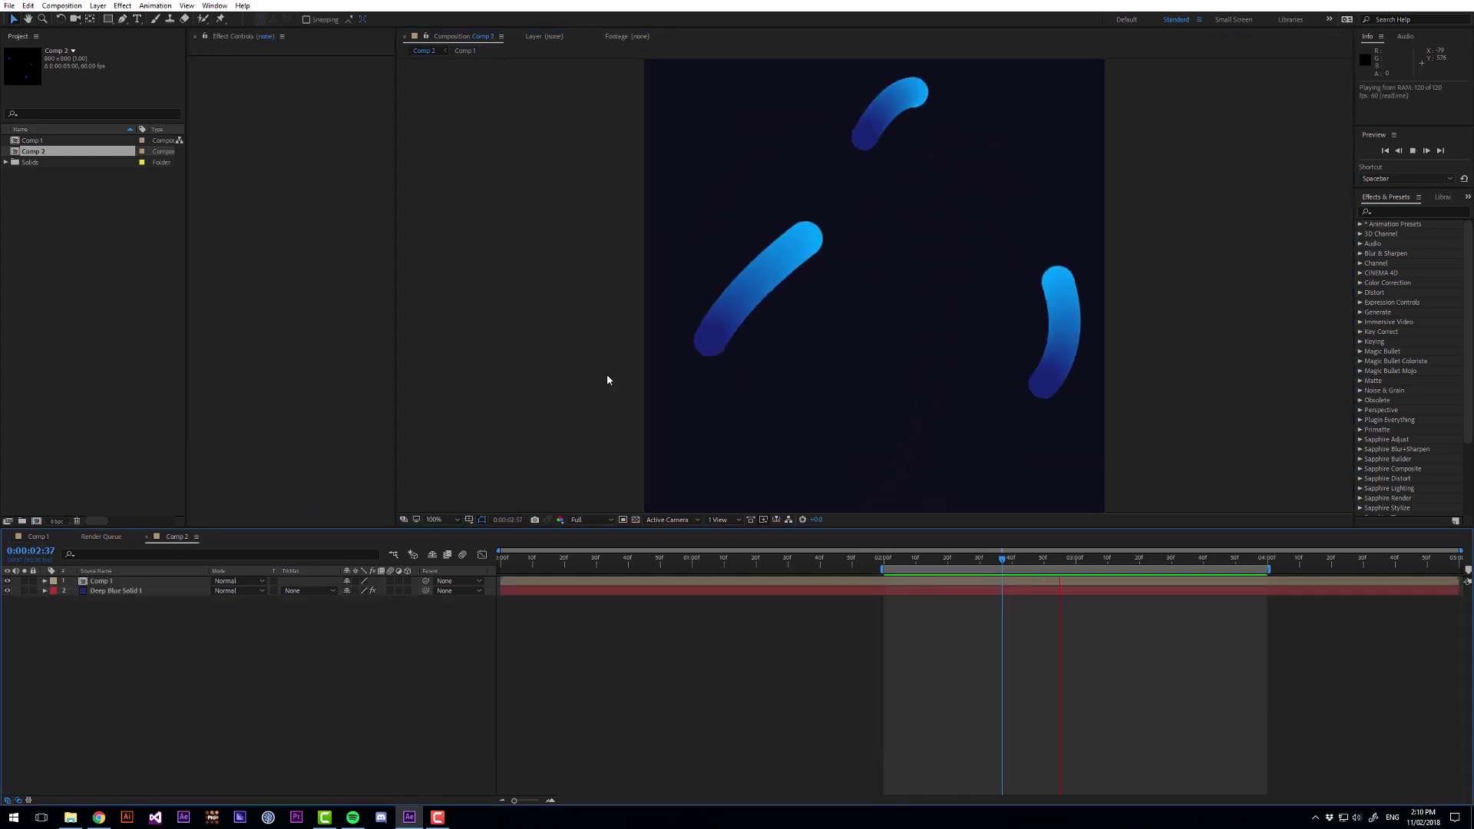
{"action": "key", "text": "space"}
{"action": "scroll", "coordinate": [908, 330], "scroll_direction": "up", "scroll_amount": 4}
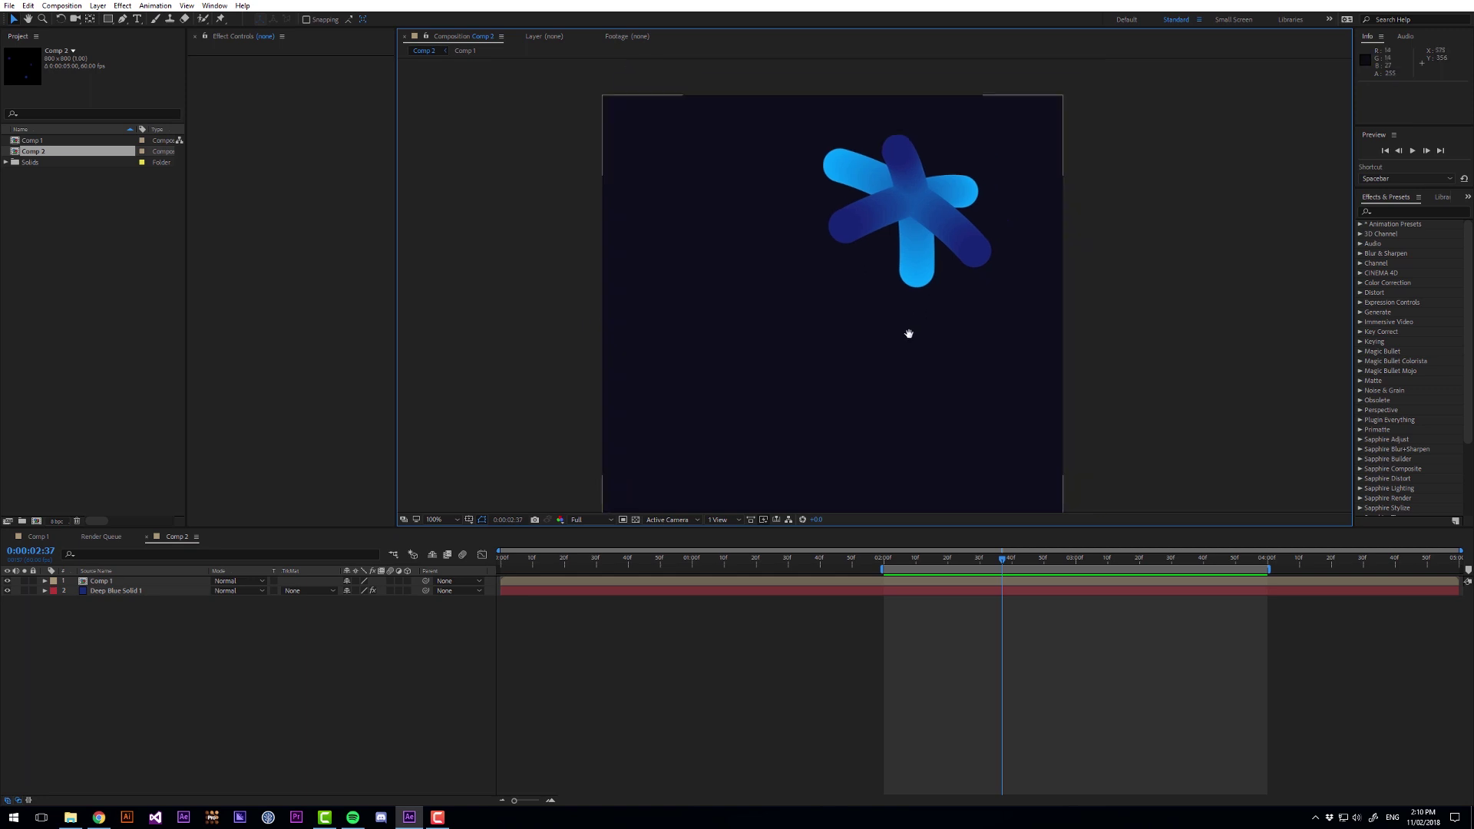
{"action": "left_click_drag", "start_coordinate": [960, 164], "coordinate": [888, 269]}
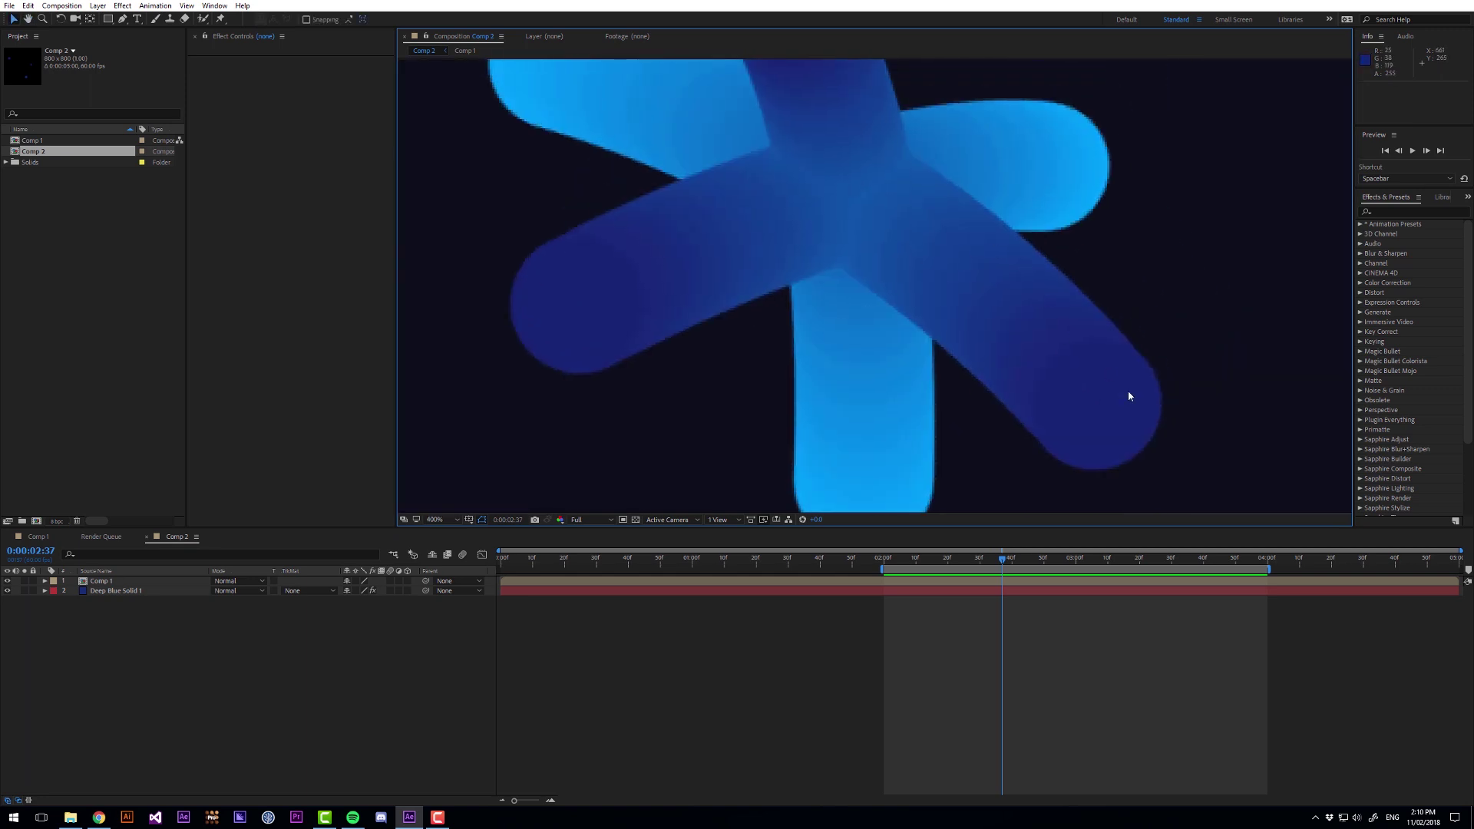
{"action": "scroll", "coordinate": [950, 269], "scroll_direction": "down", "scroll_amount": 2}
{"action": "left_click", "coordinate": [464, 50]}
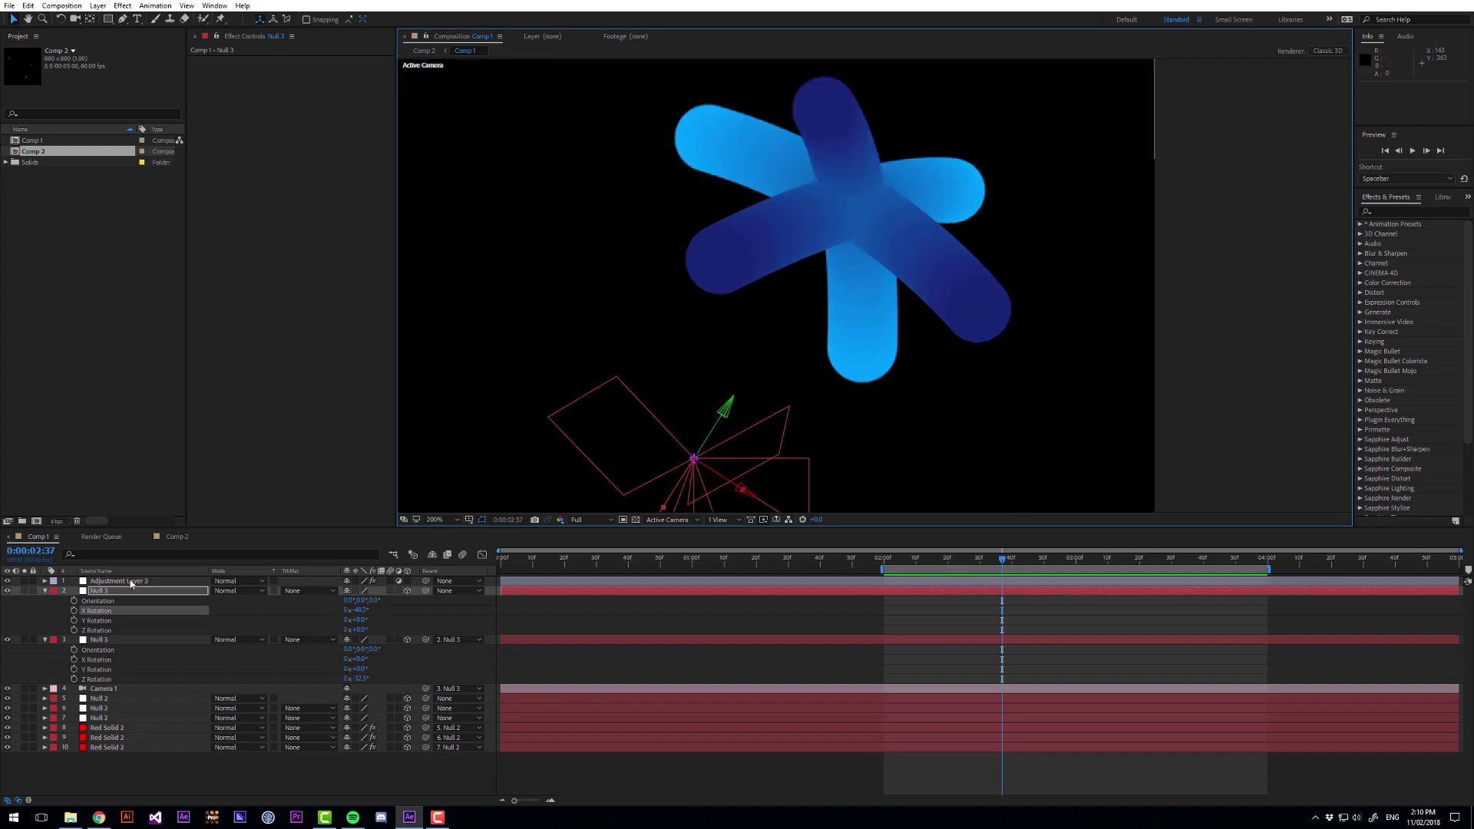
Step: Enter 0.5 as the Motion Threshold in Adjustment Layer 3's Cartoon Moblur effect
{"action": "left_click", "coordinate": [131, 581]}
{"action": "left_click", "coordinate": [304, 80]}
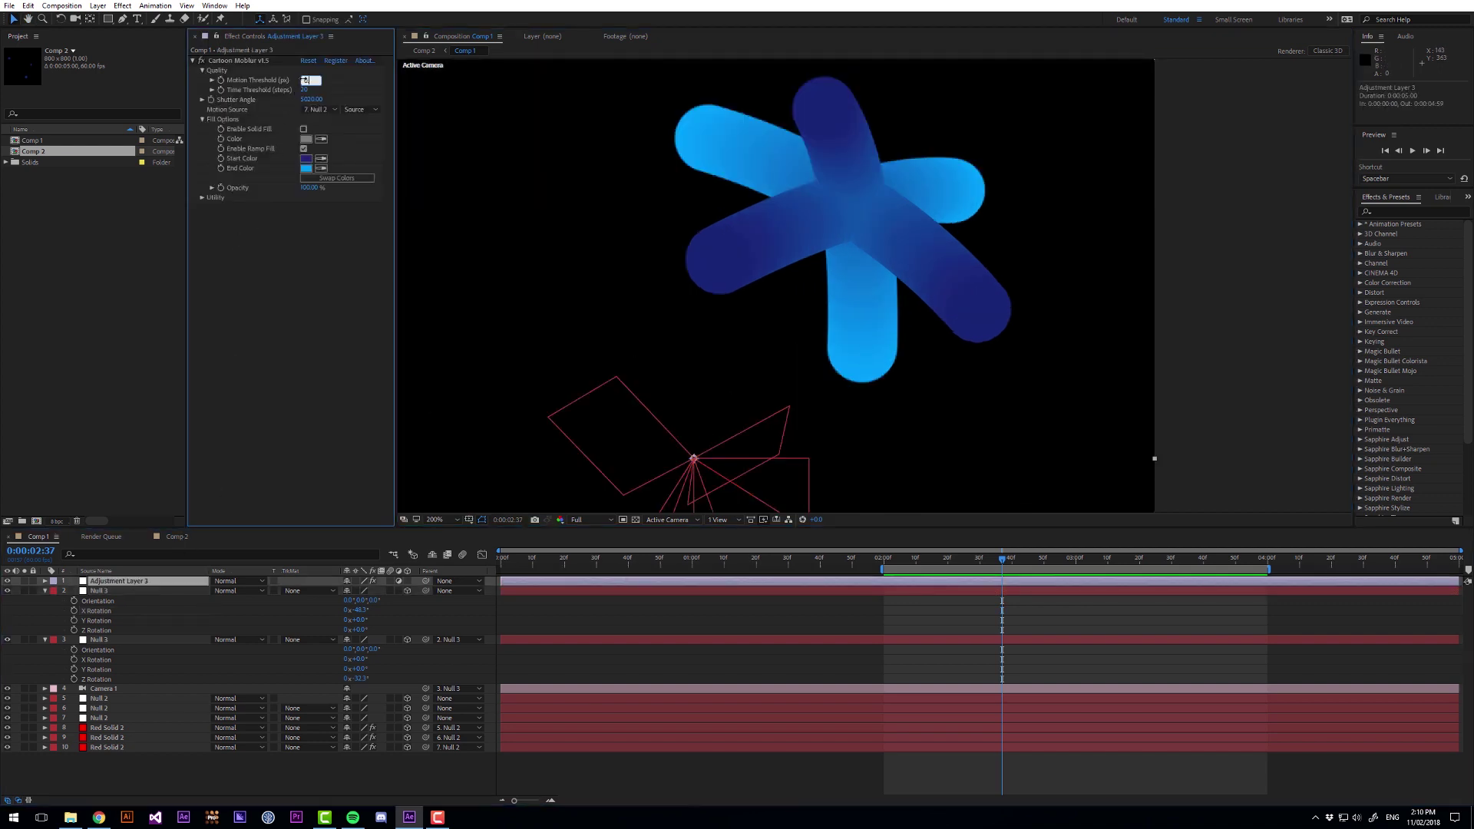
{"action": "type", "text": "0.5"}
{"action": "key", "text": "Return"}
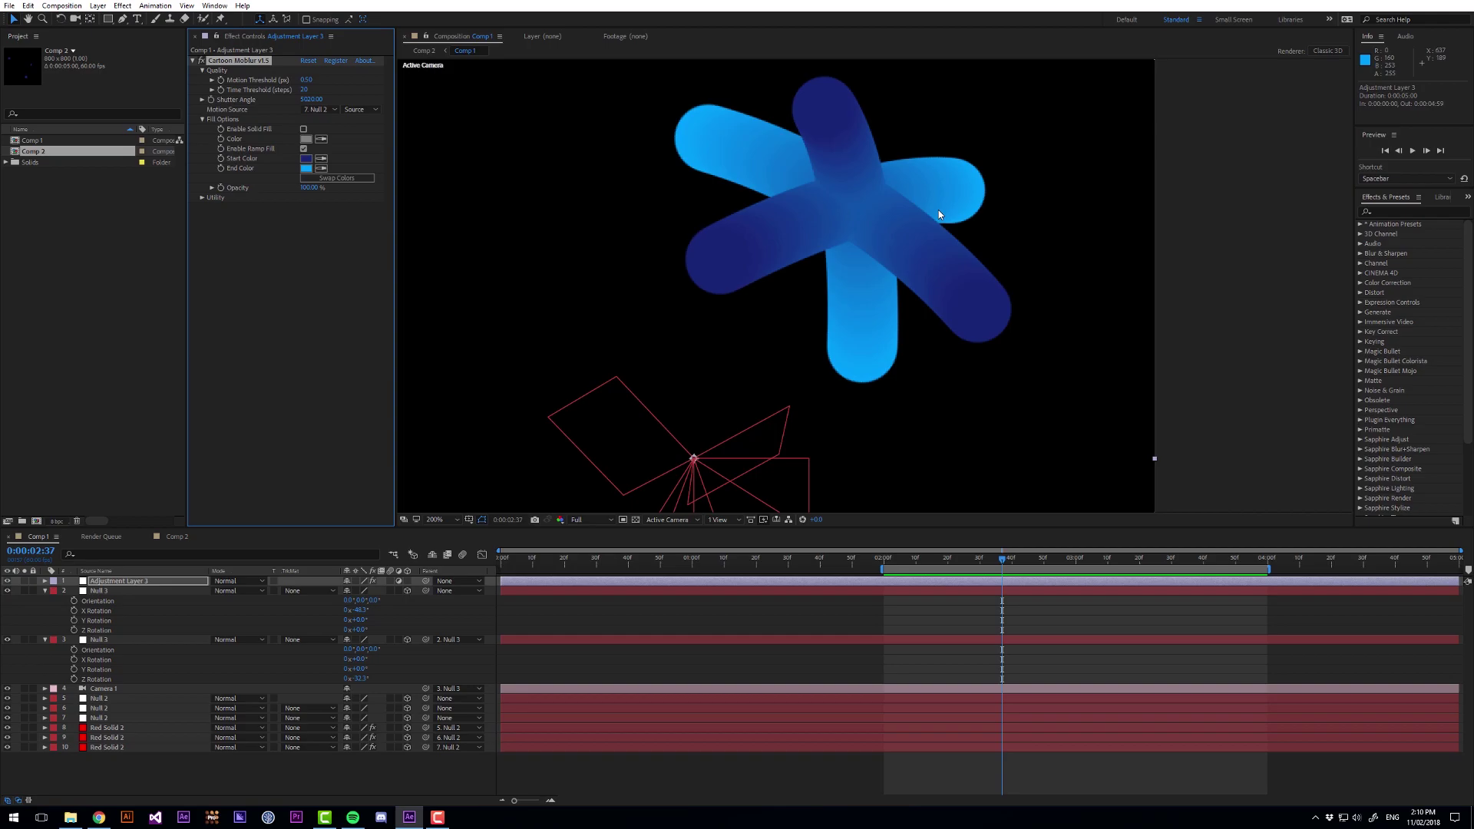